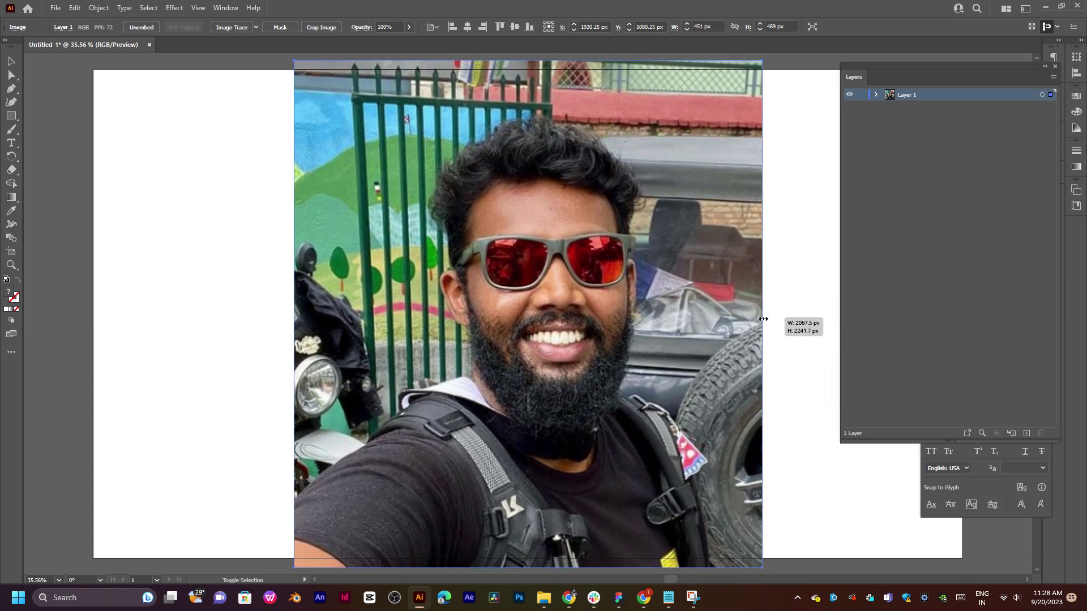
Deselect the photo, add a new layer above it and lock Layer 1.
key("ctrl+shift+a")
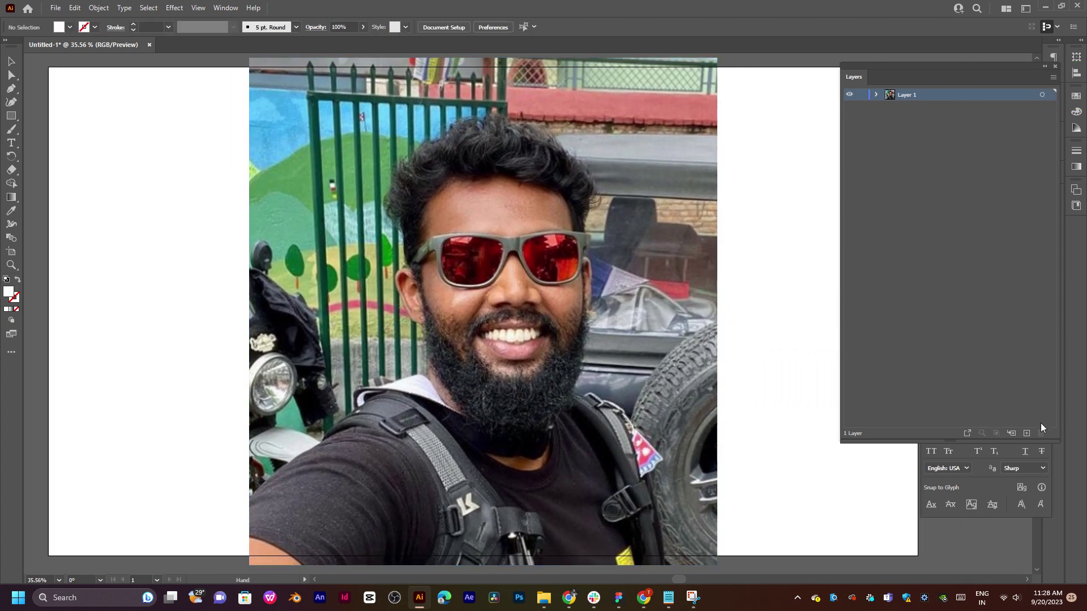
left_click(1026, 432)
left_click(862, 107)
Dim the images on Layer 1 to 50% through its layer options, leaving the template option off.
double_click(905, 107)
left_click(967, 121)
double_click(976, 108)
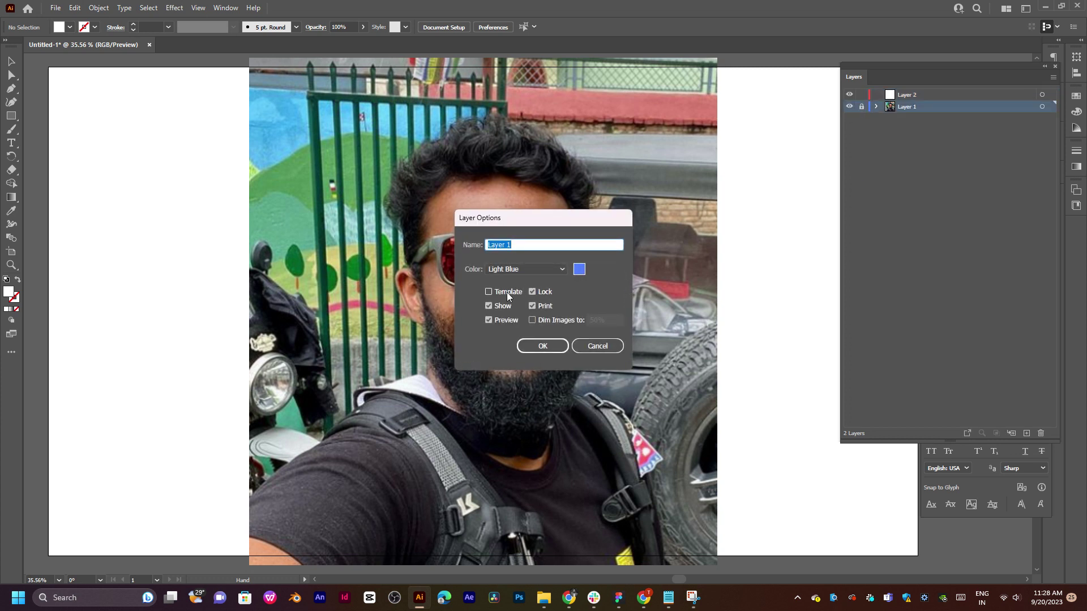
left_click(508, 292)
left_click(489, 293)
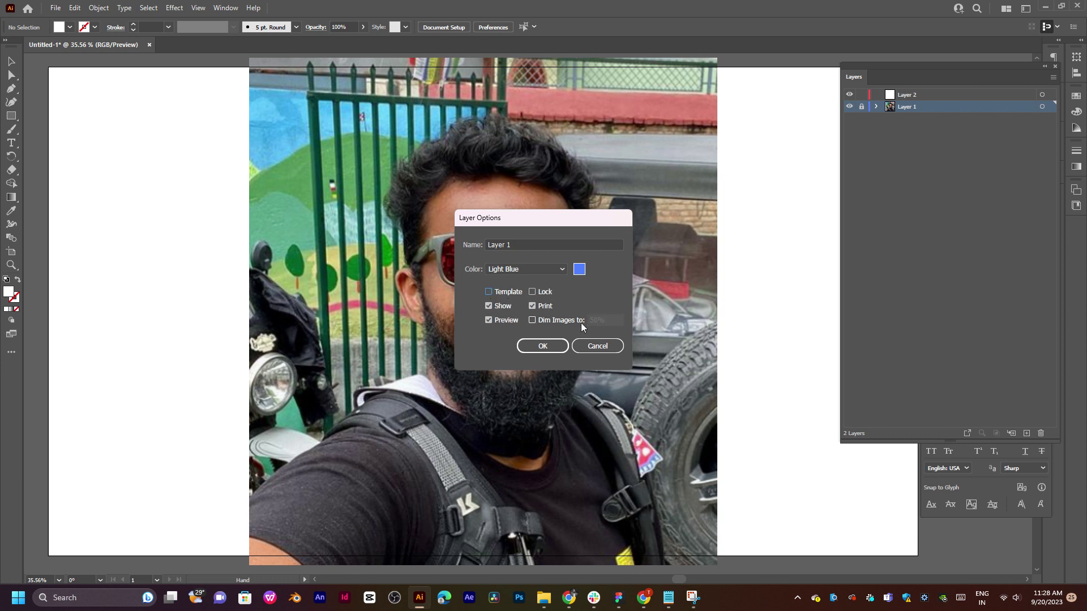
left_click(550, 321)
left_click(543, 347)
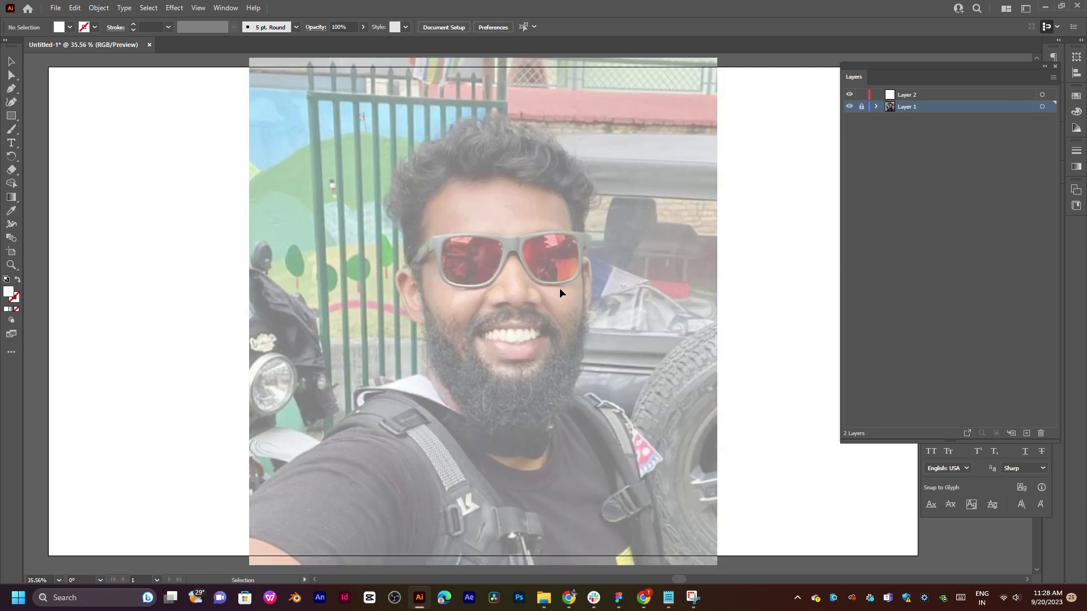
Examine the dimmed portrait's hair, face and beard, checking the source photo in the browser before returning to Illustrator.
scroll(494, 294, "down", 2)
scroll(495, 294, "up", 4)
scroll(495, 294, "down", 2)
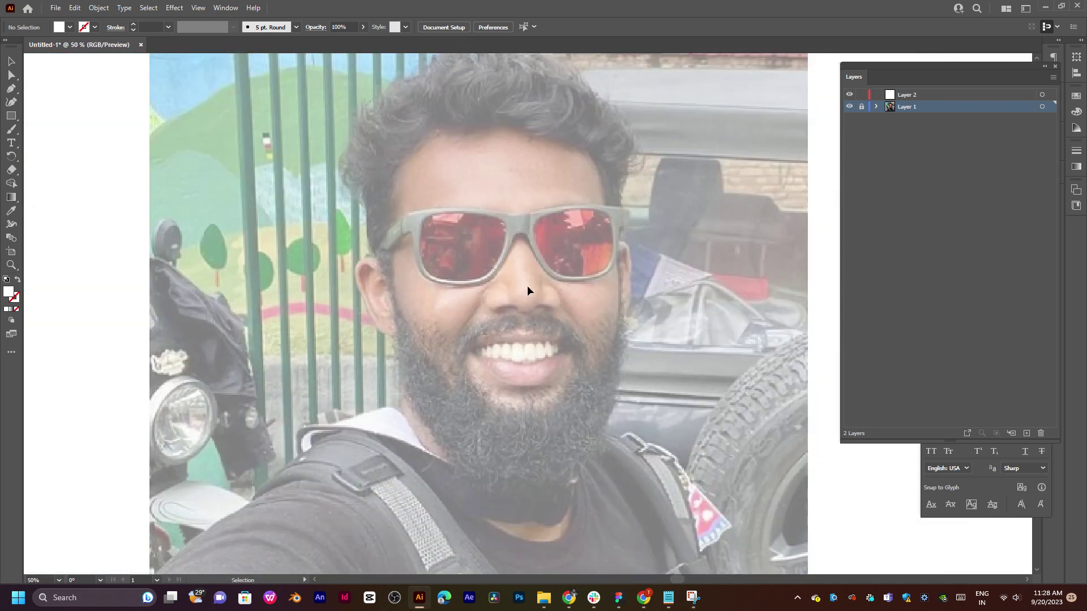
mouse_move(528, 291)
left_mouse_down()
mouse_move(475, 280)
mouse_move(495, 244)
mouse_move(510, 290)
left_mouse_up()
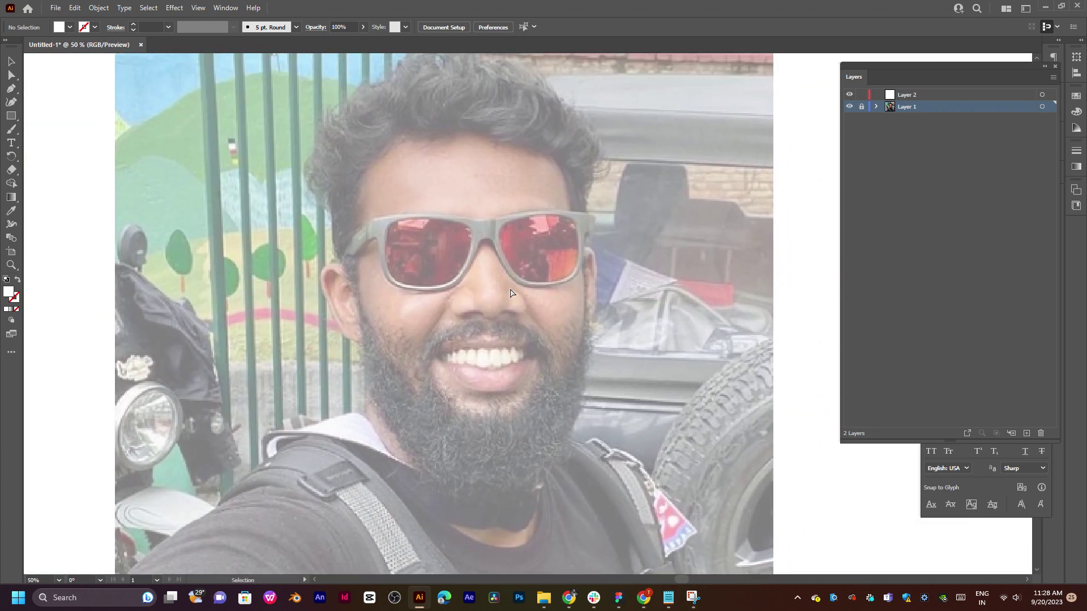
scroll(510, 292, "up", 1)
left_click_drag(485, 214, 513, 338)
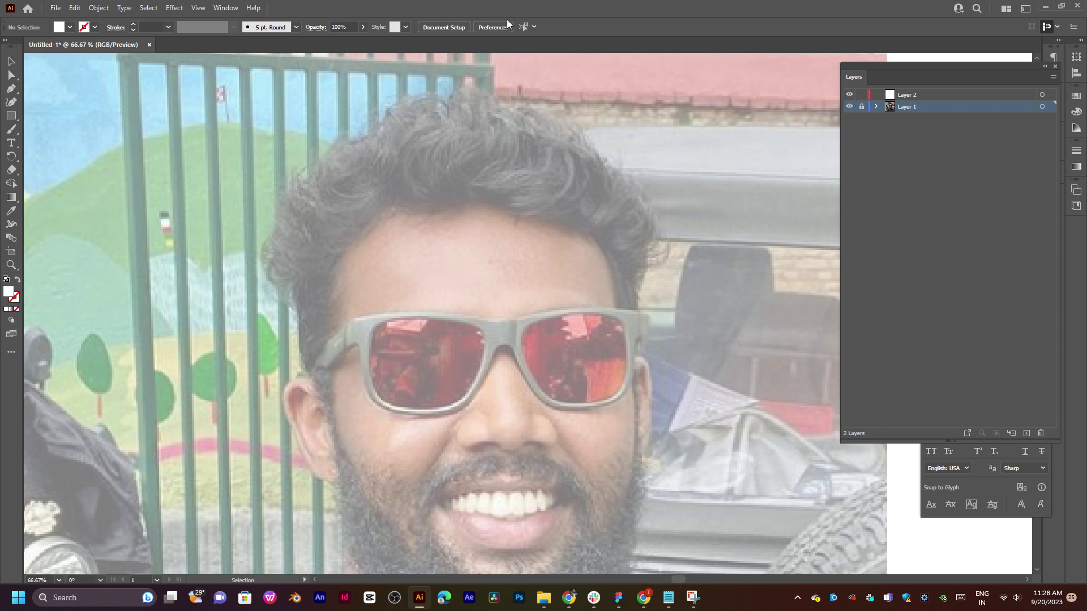
key("alt+Tab")
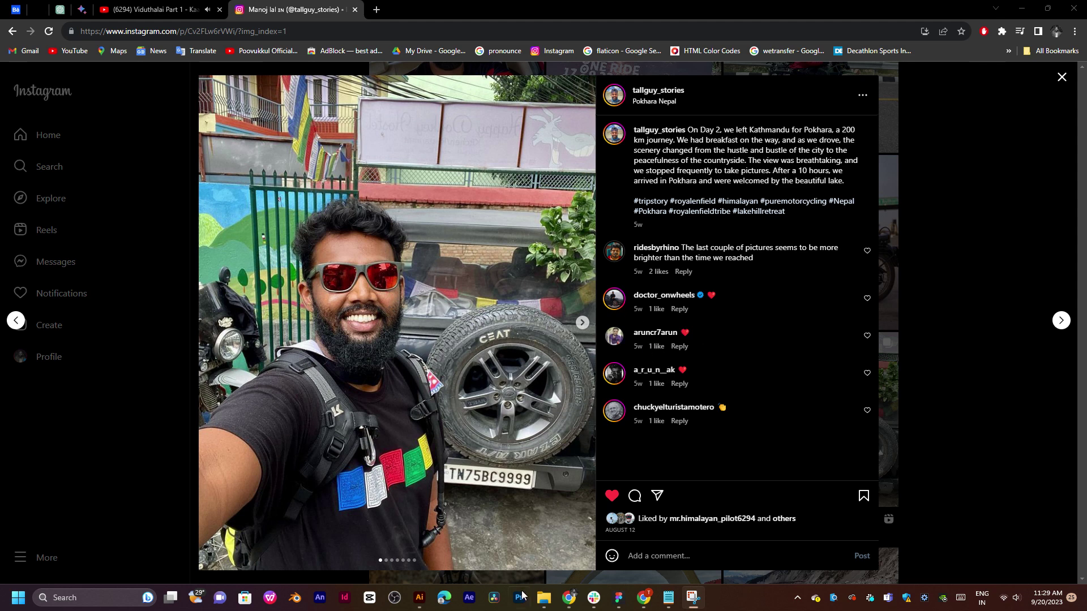
left_click_drag(420, 598, 571, 601)
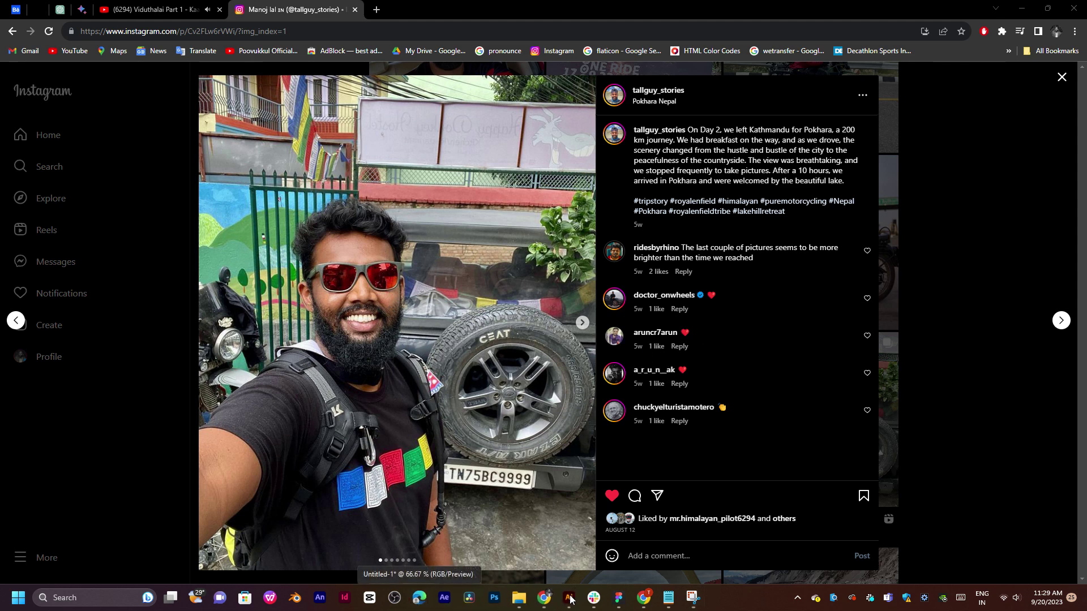
left_click(569, 599)
key("space")
left_click_drag(539, 347, 495, 264)
mouse_move(480, 384)
left_mouse_down()
mouse_move(511, 276)
mouse_move(476, 337)
left_mouse_up()
mouse_move(475, 283)
left_mouse_down()
mouse_move(469, 316)
mouse_move(453, 313)
mouse_move(539, 116)
left_mouse_up()
left_click_drag(509, 278, 481, 290)
Make Layer 2 the active layer.
left_click(928, 97)
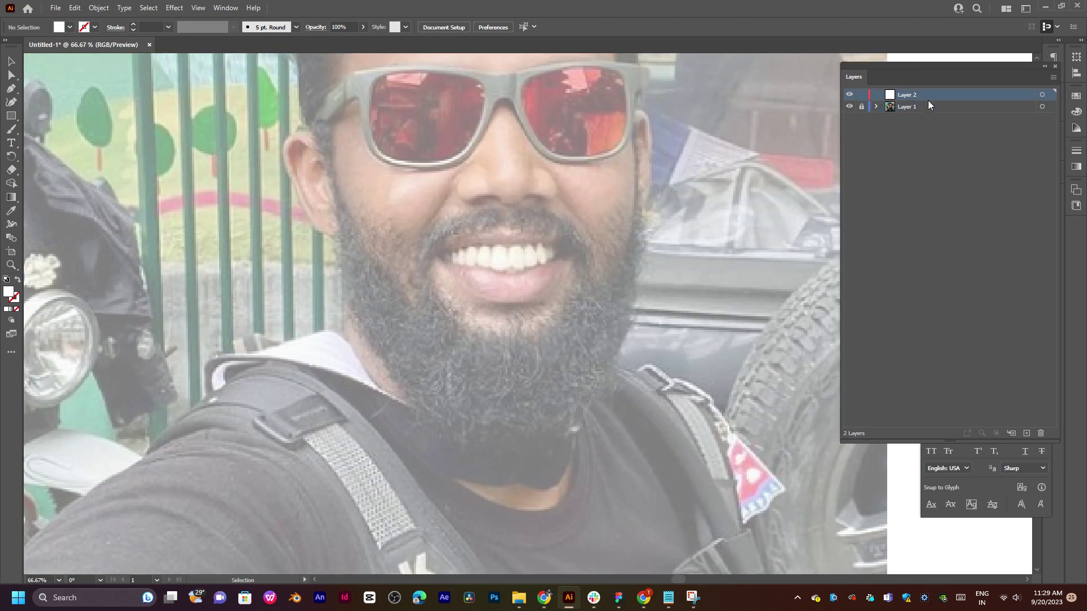
Try two short Paintbrush strokes beside the mouth and undo them.
left_click(15, 134)
left_click_drag(414, 213, 424, 277)
left_click_drag(439, 229, 434, 292)
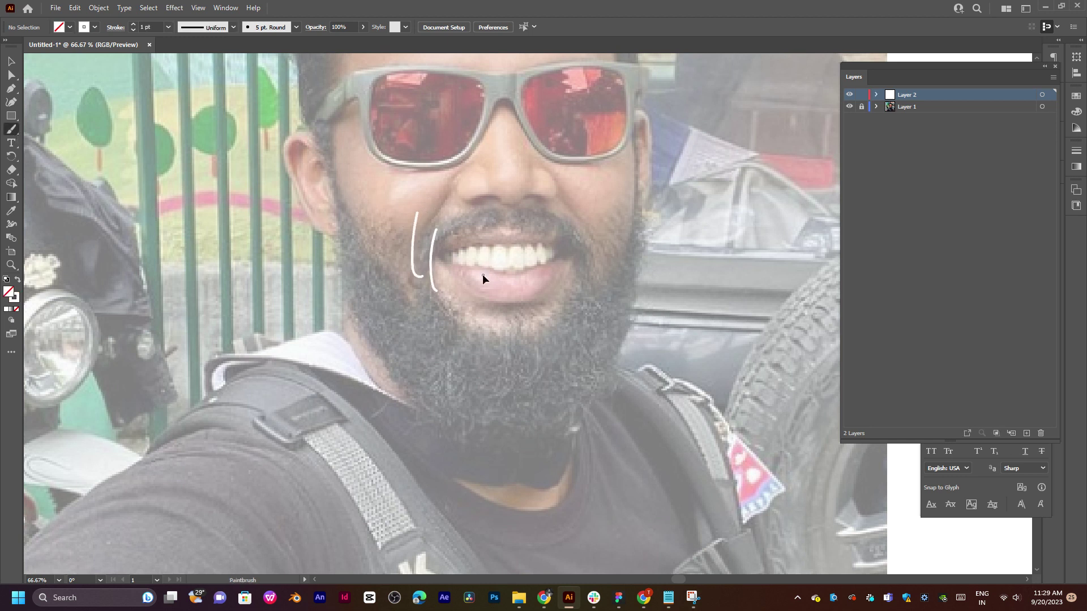
key("ctrl+z")
key("ctrl+z")
Try freehand Pencil tool lines on the cheek and along both sides of the beard, undoing them.
left_click(11, 129)
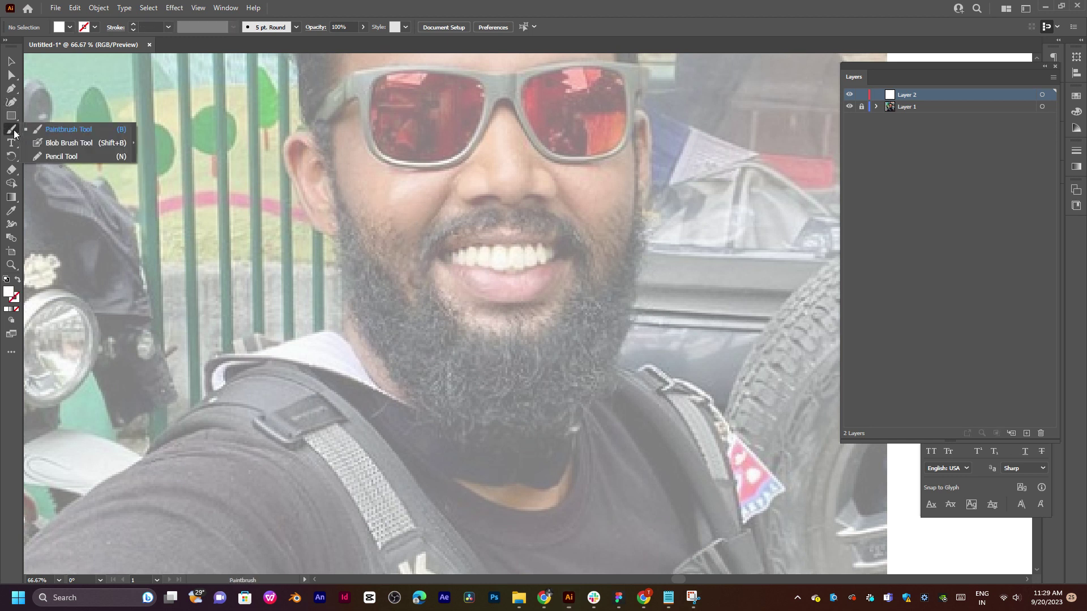
left_click(57, 156)
mouse_move(384, 180)
left_mouse_down()
mouse_move(447, 230)
mouse_move(410, 281)
mouse_move(386, 270)
mouse_move(449, 247)
left_mouse_up()
key("ctrl+z")
key("ctrl+z")
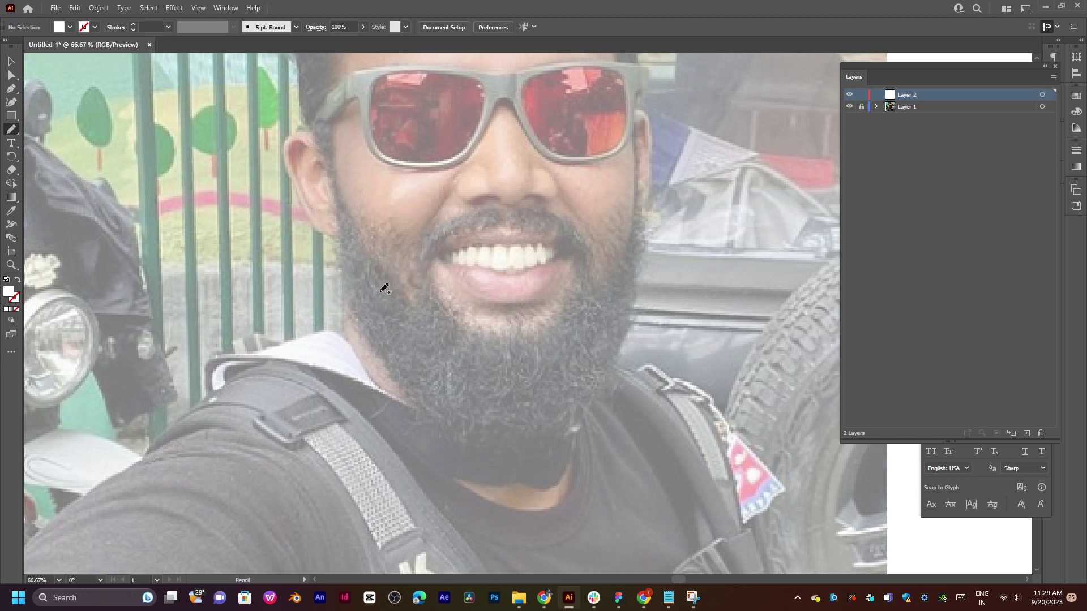
mouse_move(333, 202)
left_mouse_down()
mouse_move(351, 284)
mouse_move(391, 353)
left_mouse_up()
left_click_drag(584, 339, 614, 242)
key("ctrl+z")
Try Blob Brush strokes on the cheek and along the beard's outer edge down to the chin, undoing them.
left_click(8, 135)
left_click(50, 131)
mouse_move(417, 221)
left_mouse_down()
mouse_move(488, 316)
mouse_move(470, 292)
left_mouse_up()
key("ctrl+z")
left_click_drag(385, 229, 418, 330)
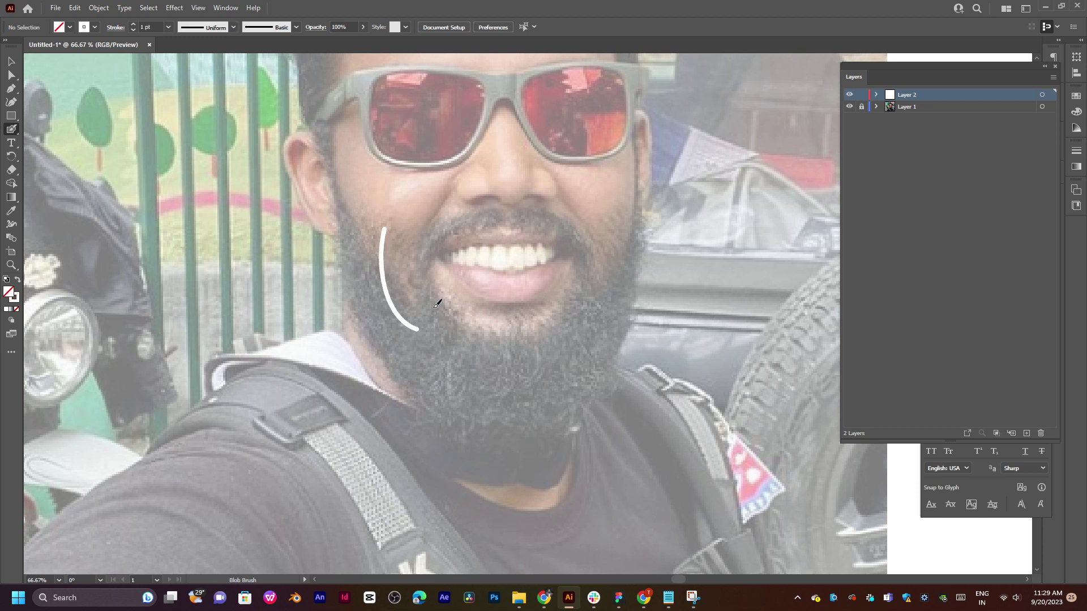
left_click_drag(419, 272, 447, 351)
key("ctrl+z")
key("ctrl+z")
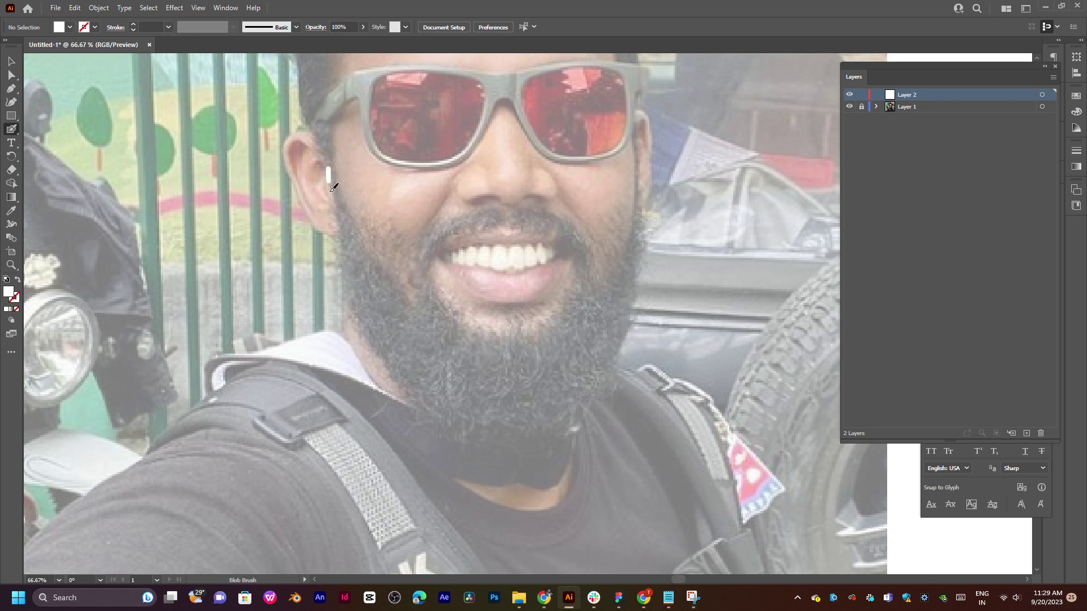
mouse_move(333, 188)
left_mouse_down()
mouse_move(342, 271)
mouse_move(395, 367)
mouse_move(482, 433)
mouse_move(508, 436)
left_mouse_up()
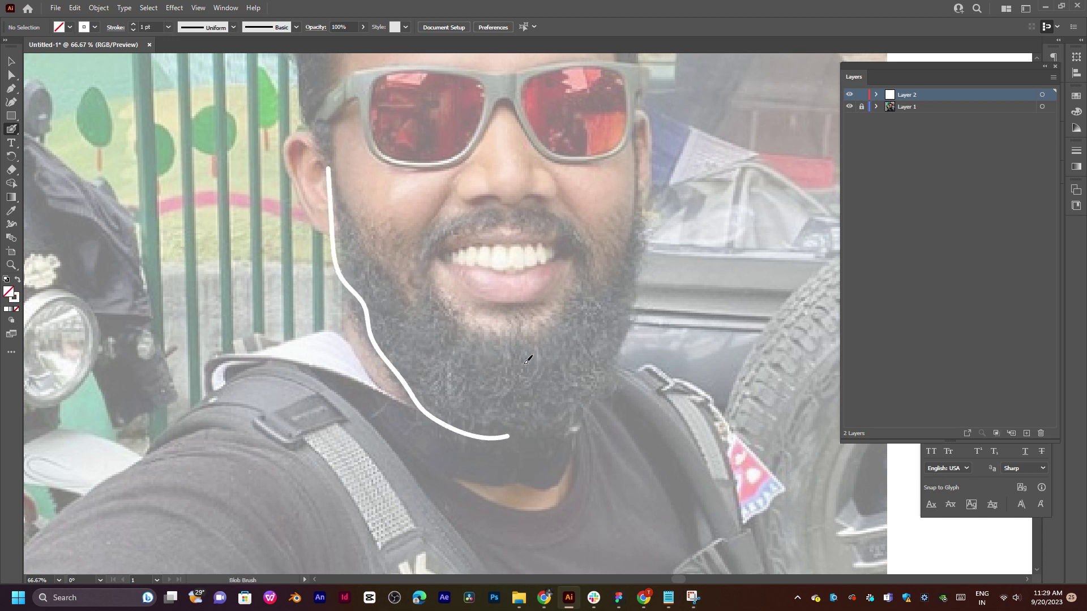
key("ctrl+z")
Try a Paintbrush stroke with the dark patterned brush along the jaw and undo it.
left_click_drag(7, 131, 51, 129)
left_click_drag(389, 359, 387, 360)
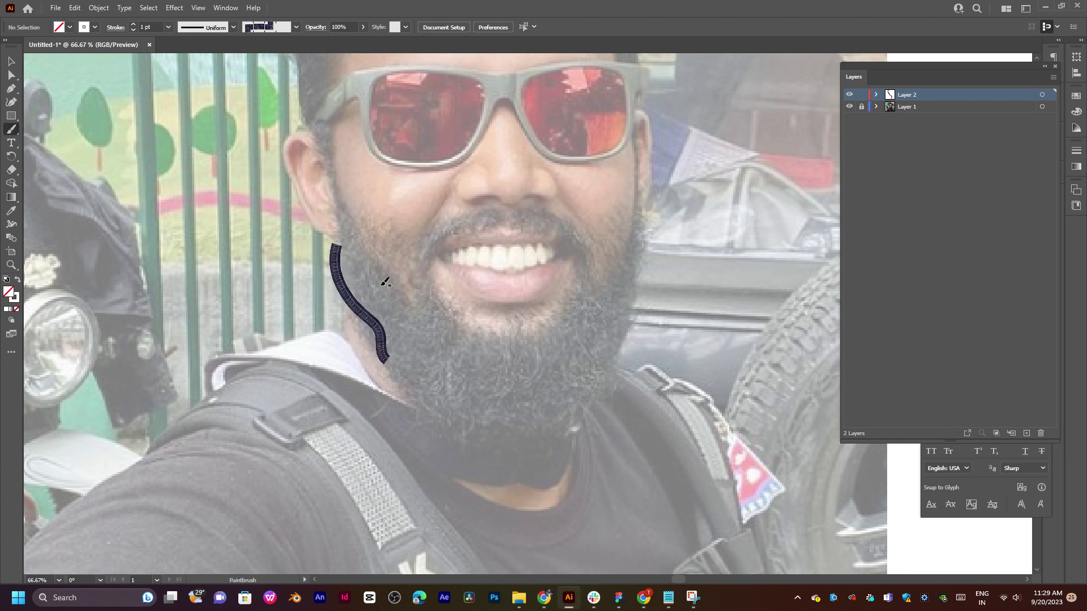
key("ctrl+z")
Switch to the rough charcoal-style brush, try a stroke on the cheek and undo it.
left_click(288, 25)
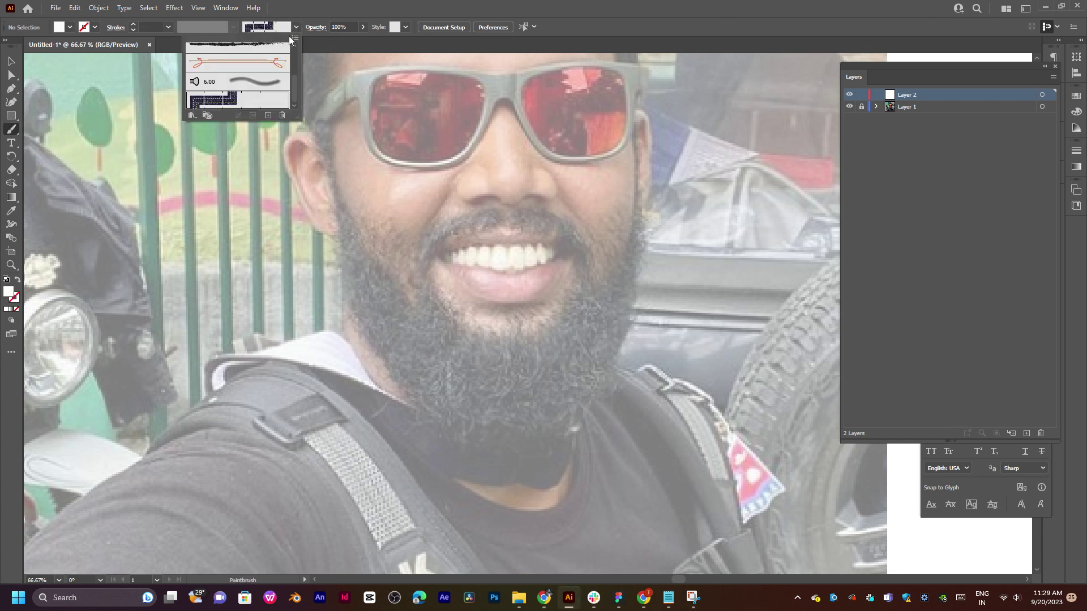
scroll(241, 87, "up", 3)
left_click(241, 87)
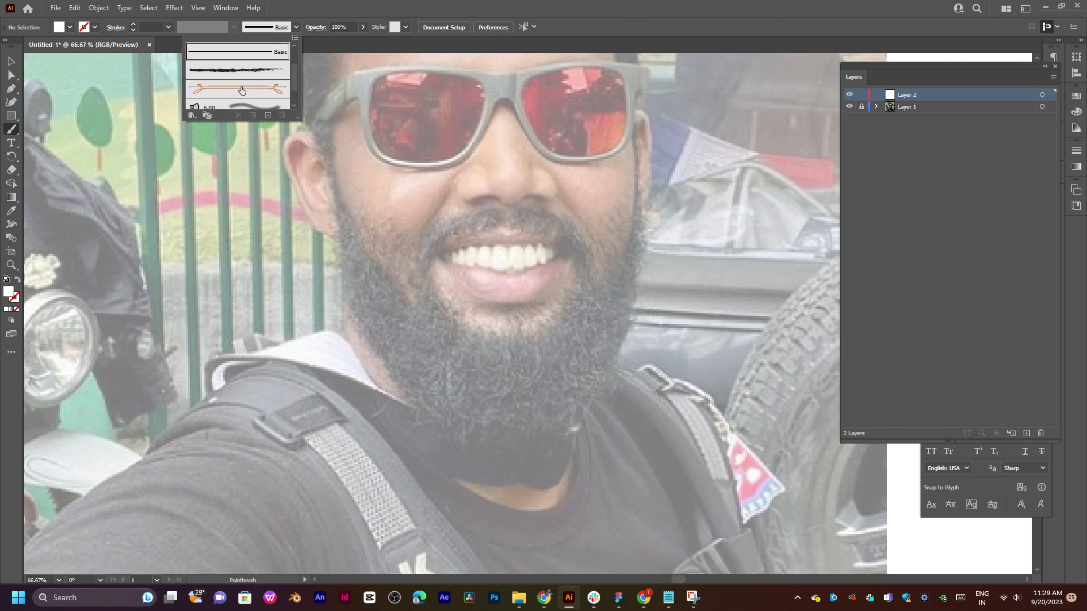
left_click(237, 70)
left_click(378, 261)
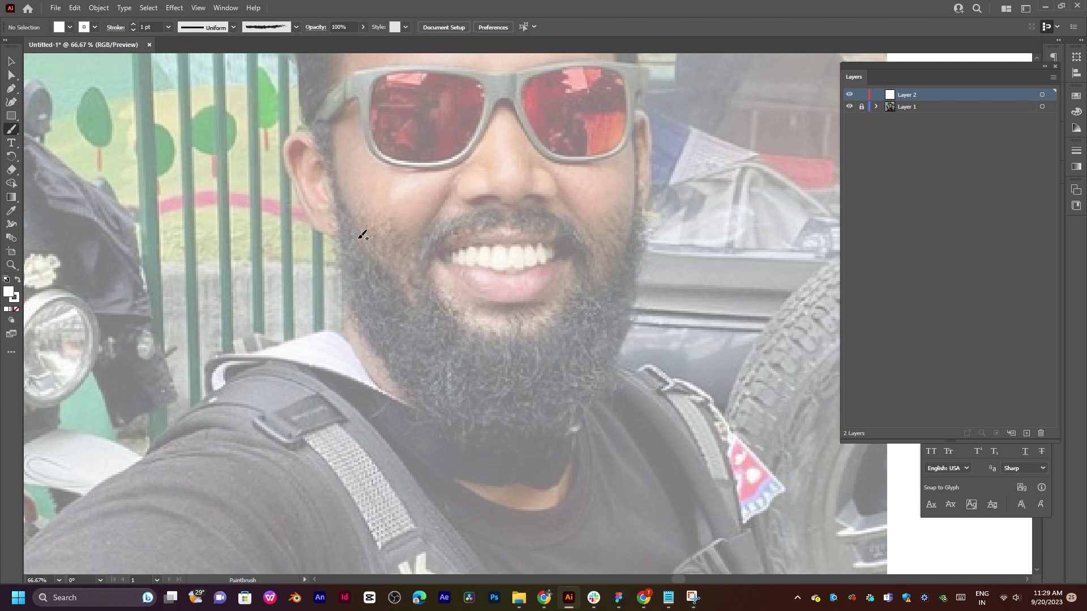
mouse_move(352, 211)
left_mouse_down()
mouse_move(456, 376)
mouse_move(409, 275)
left_mouse_up()
key("ctrl+z")
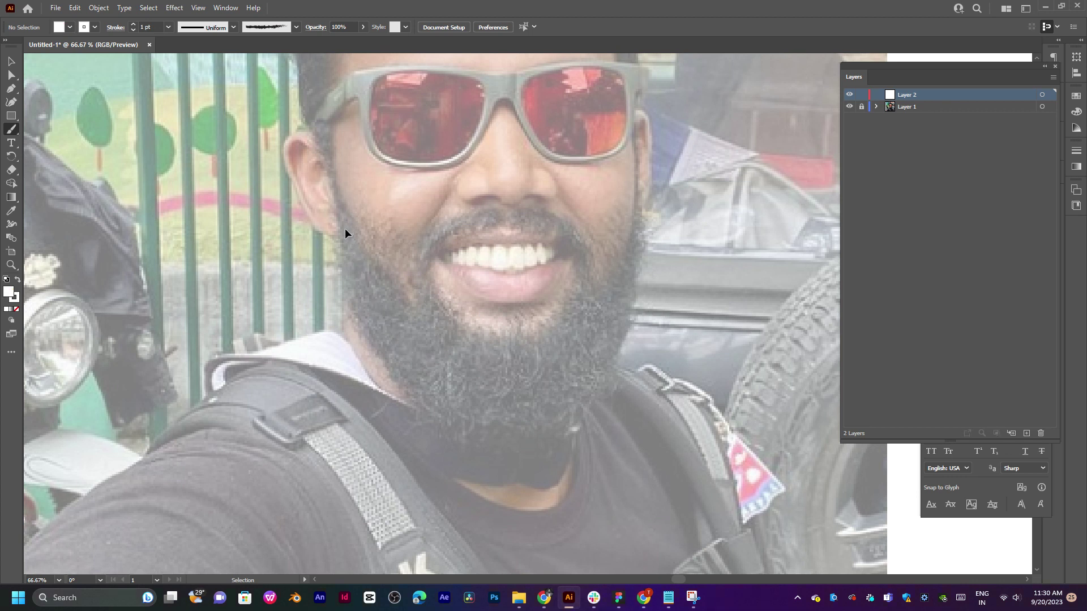
Re-pick the brush definition, ending with Basic, and try Paintbrush strokes down the cheek and beard, undoing each one.
left_click(253, 32)
left_click(247, 62)
left_click(408, 303)
left_click_drag(382, 250, 433, 342)
key("ctrl+z")
left_click(265, 29)
left_click(256, 55)
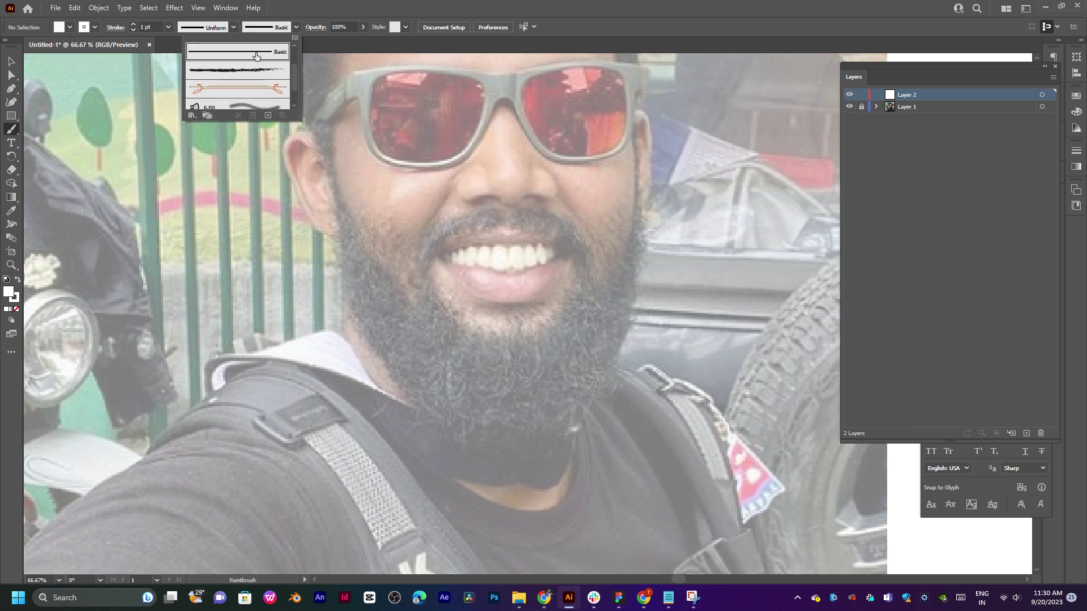
left_click(334, 111)
left_click_drag(395, 248, 398, 246)
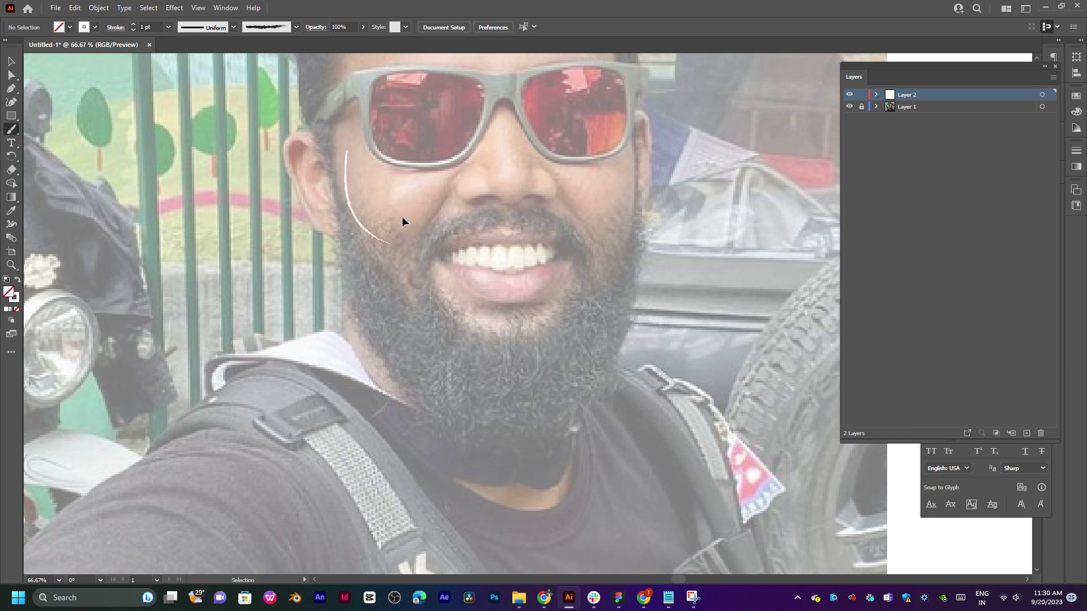
key("ctrl+z")
Choose the Basic brush, set the fill to None, then try a stroke across the cheek and undo it.
left_click(294, 29)
left_click(244, 56)
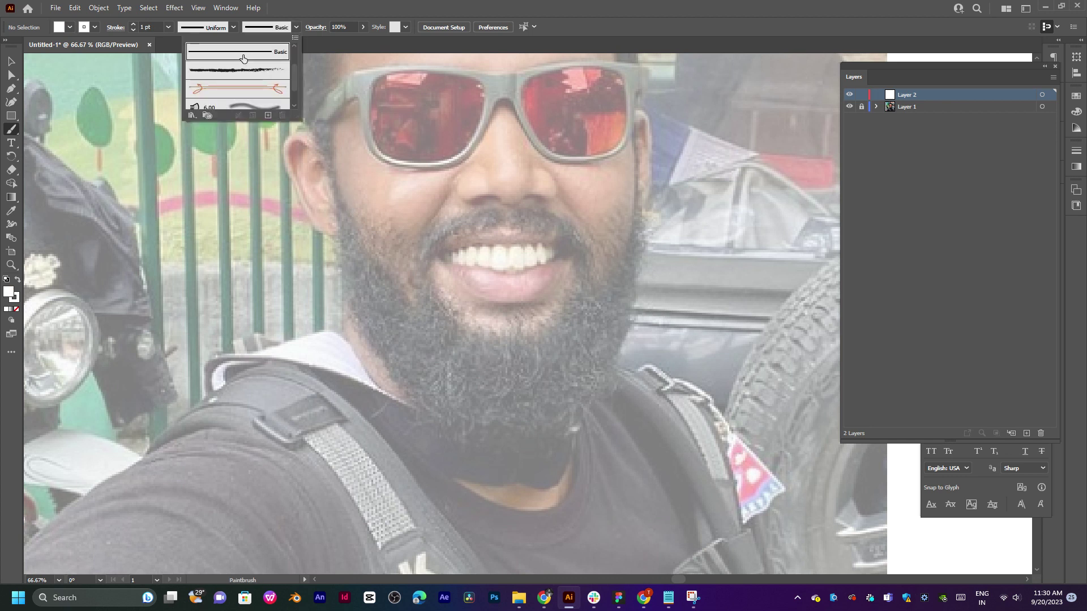
left_click(70, 27)
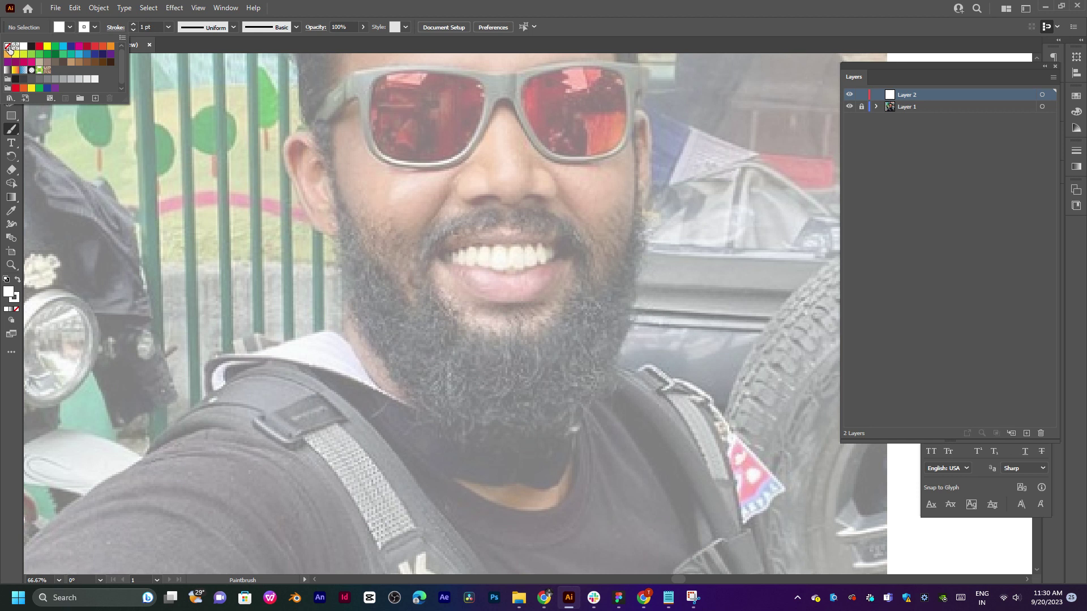
left_click(7, 46)
left_click(381, 116)
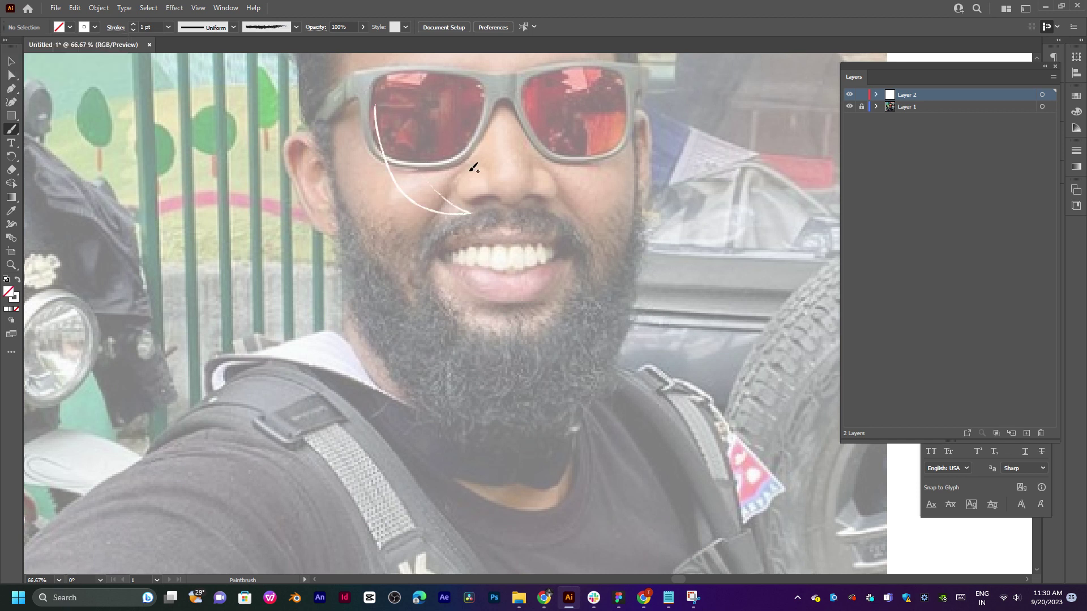
key("ctrl+z")
left_click(11, 61)
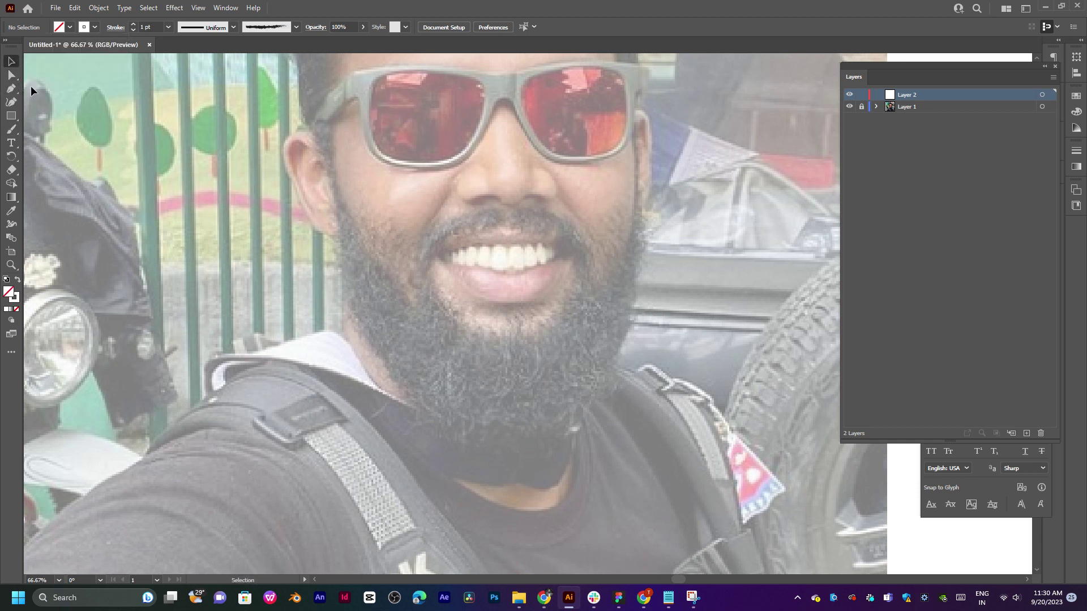
Activate the Pen tool and try a curved path across the sunglasses.
left_click_drag(512, 201, 542, 294)
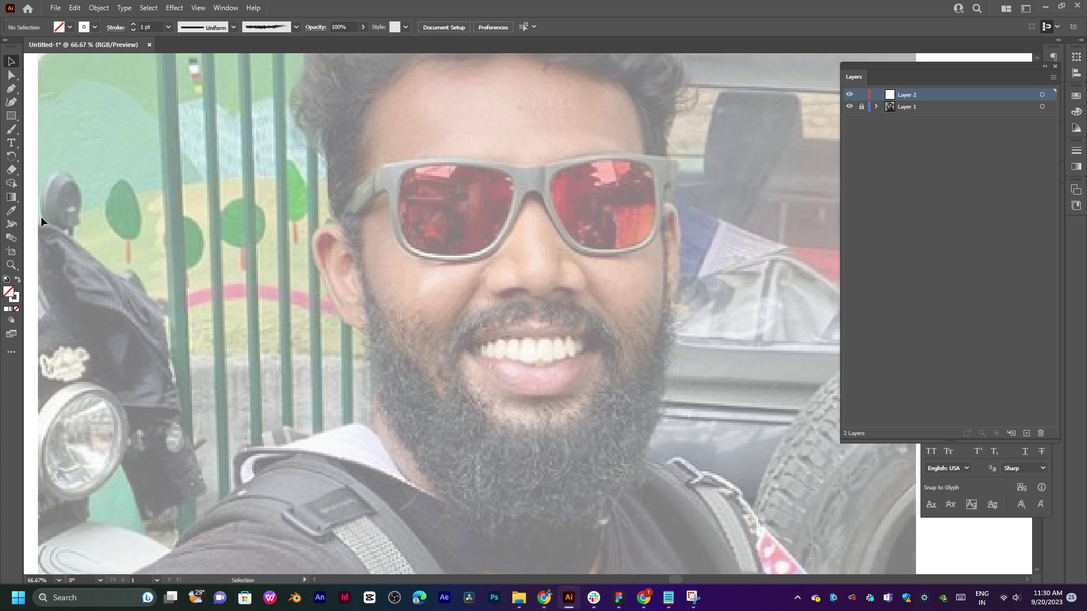
key("p")
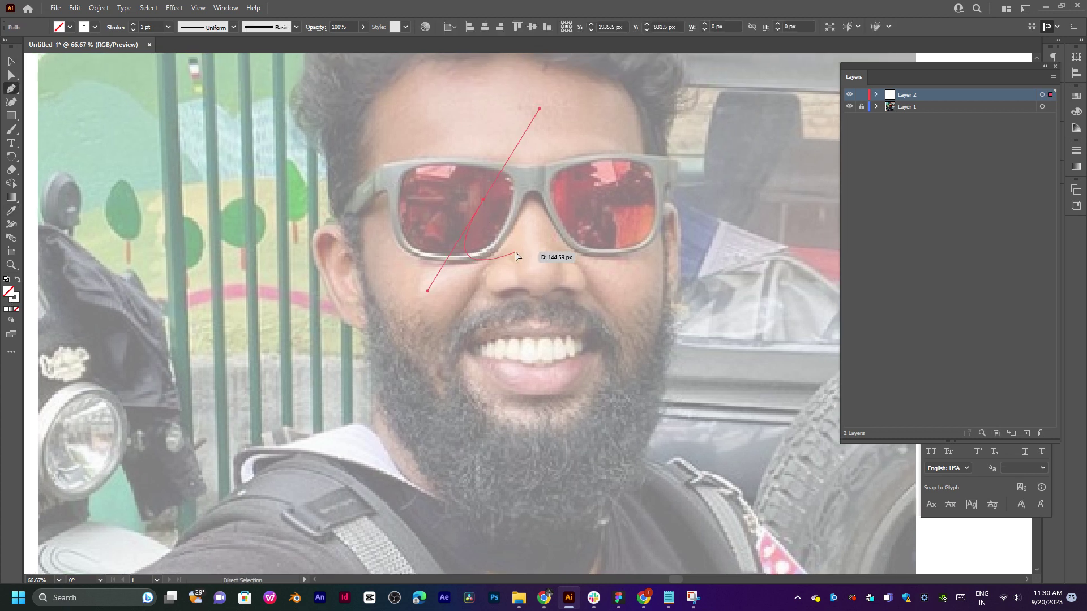
left_click_drag(541, 297, 545, 265)
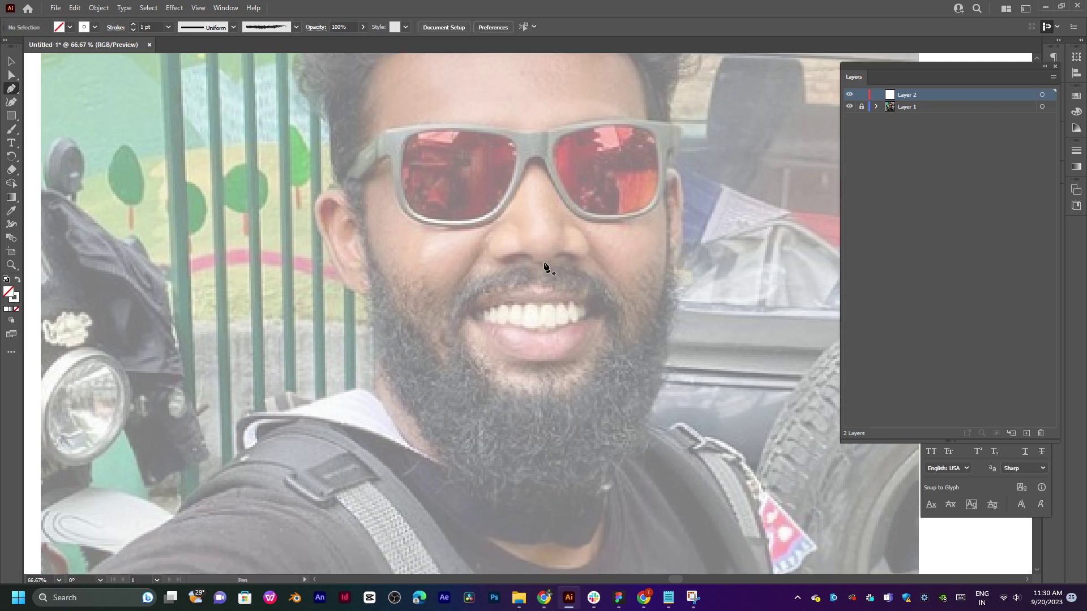
Examine the mouth, forehead, sunglasses and ear of the portrait up close at 150% zoom.
key("ctrl+equal")
key("ctrl+equal")
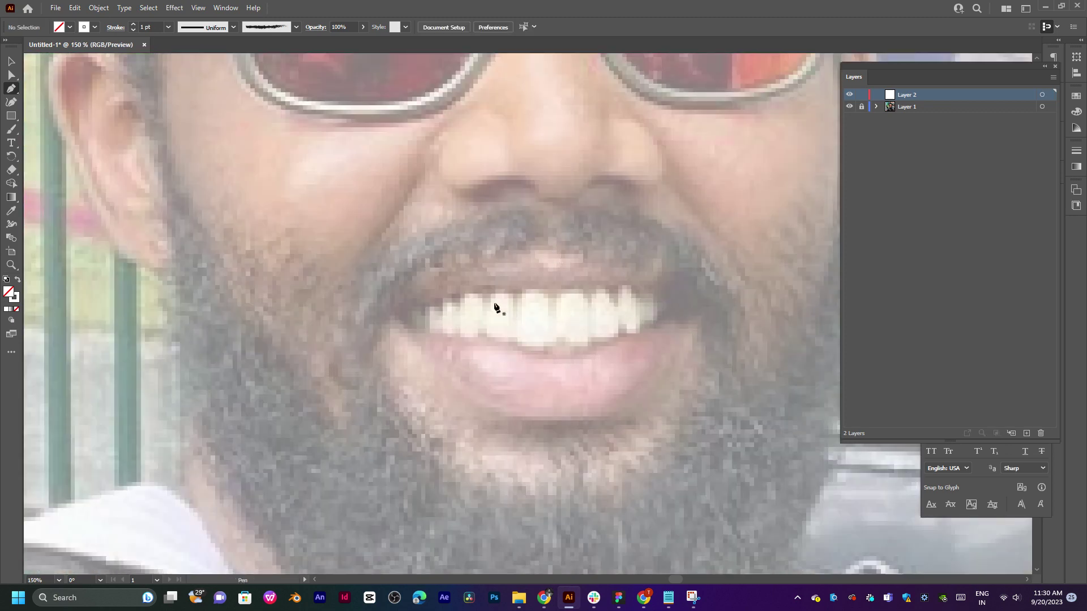
left_click_drag(495, 307, 506, 190)
left_click_drag(417, 165, 496, 390)
left_click_drag(404, 242, 391, 432)
left_click_drag(373, 284, 301, 456)
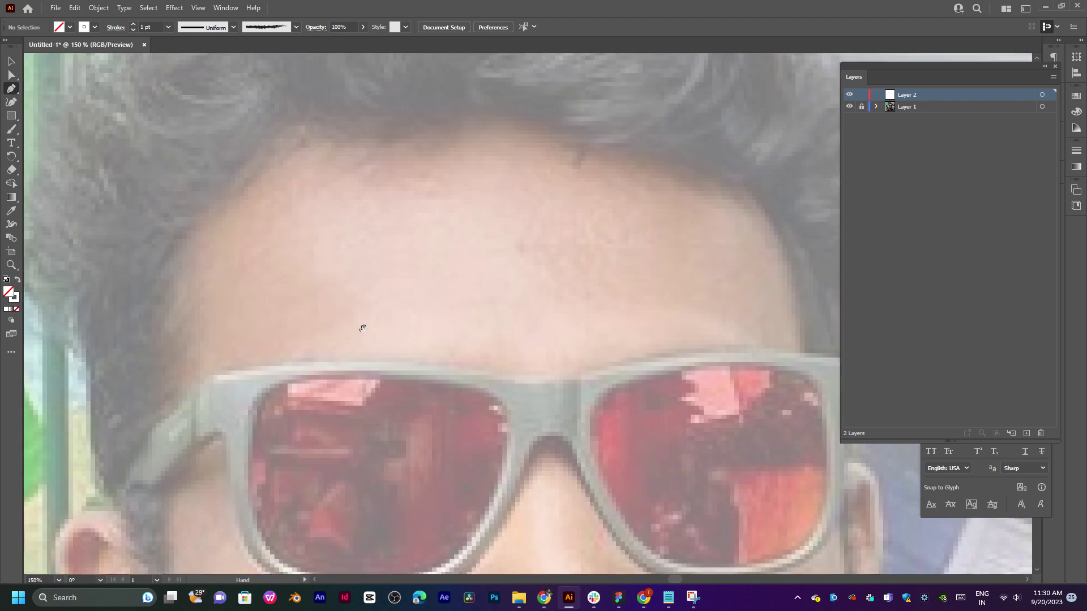
left_click_drag(362, 326, 430, 257)
left_click_drag(304, 383, 380, 281)
scroll(380, 280, "down", 3)
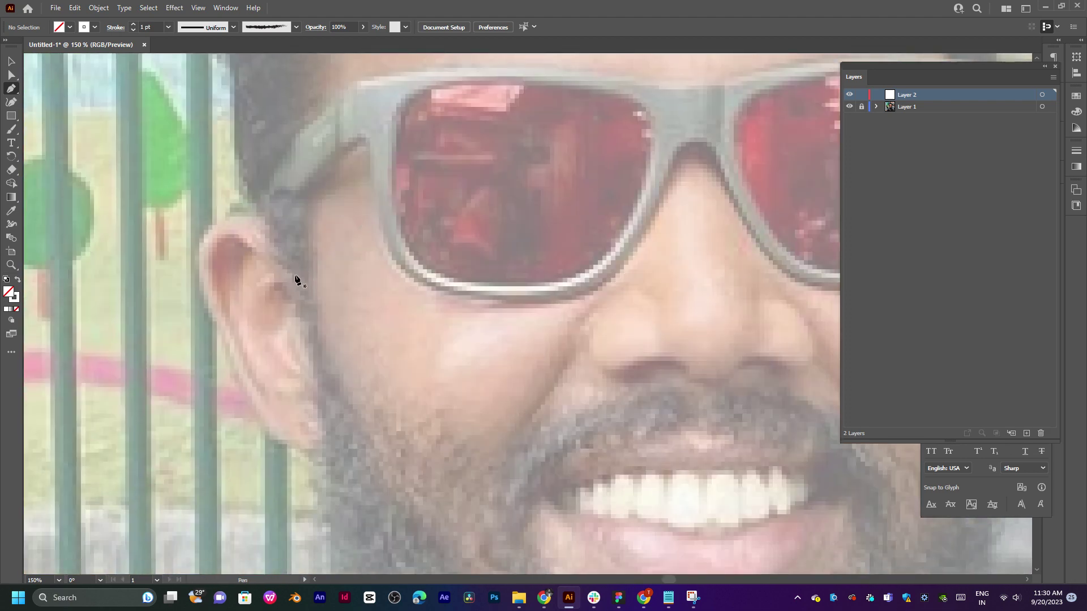
left_click_drag(303, 256, 252, 353)
left_click_drag(281, 153, 229, 337)
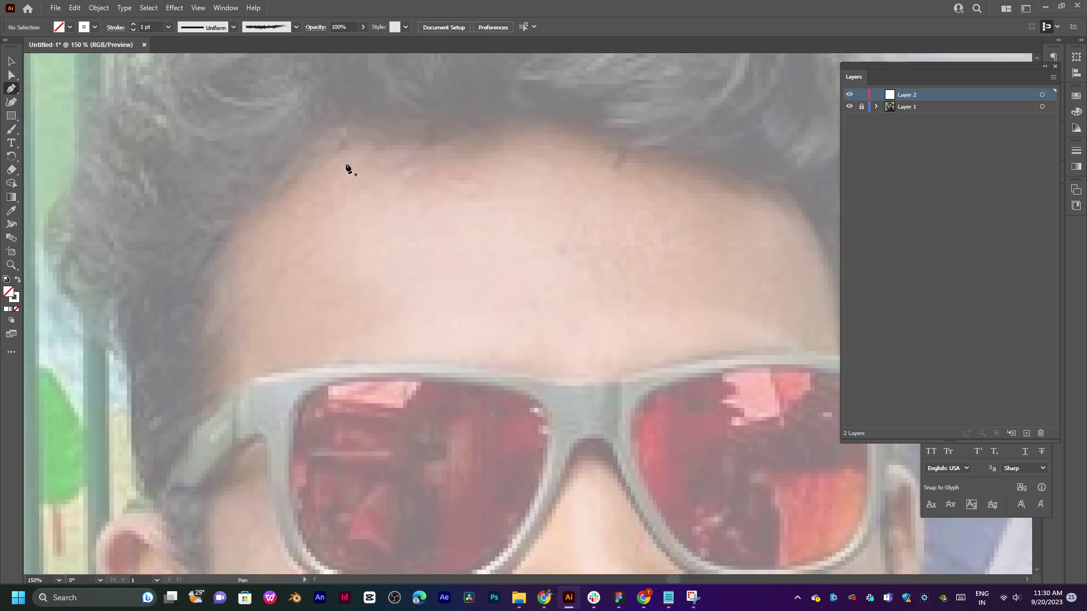
left_click(352, 147)
left_click_drag(235, 223, 207, 236)
left_click_drag(242, 250, 273, 147)
left_click_drag(231, 230, 233, 267)
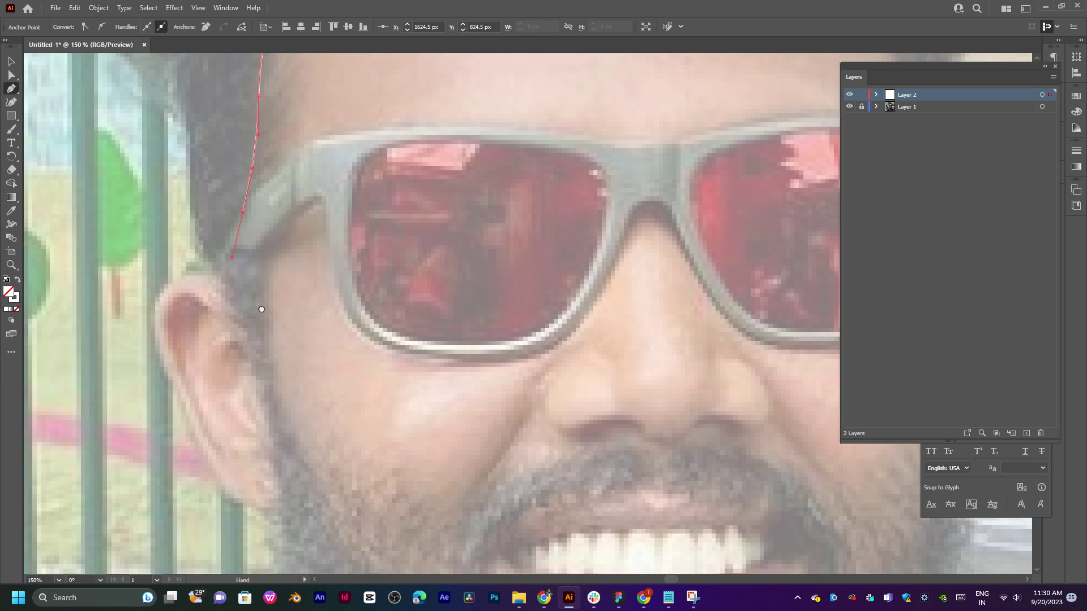
left_click_drag(260, 308, 250, 340)
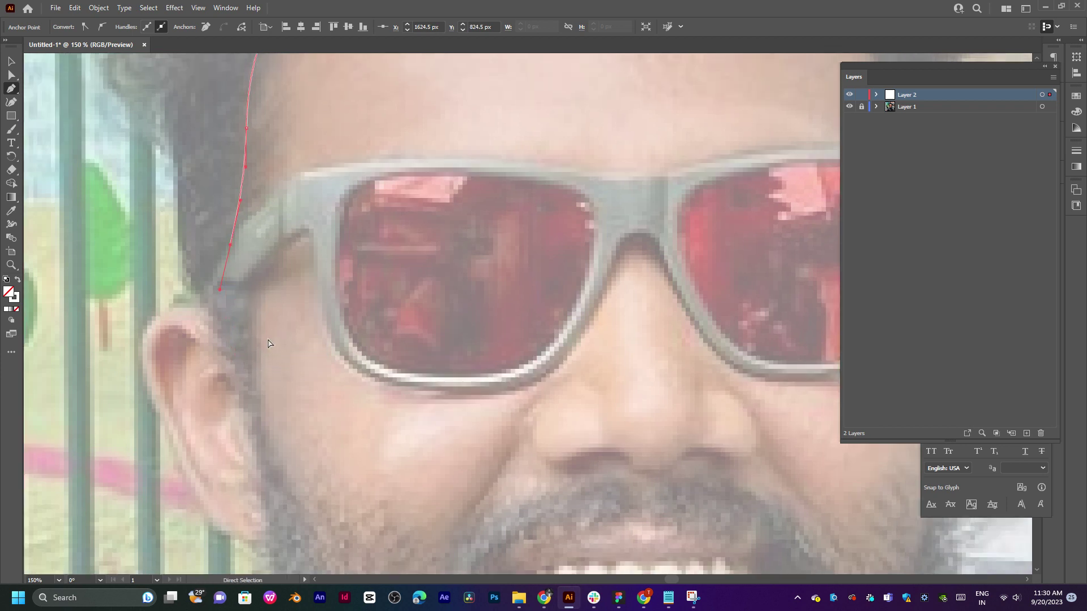
key("ctrl+z")
key("ctrl+z")
scroll(326, 287, "up", 5)
scroll(327, 287, "right", 2)
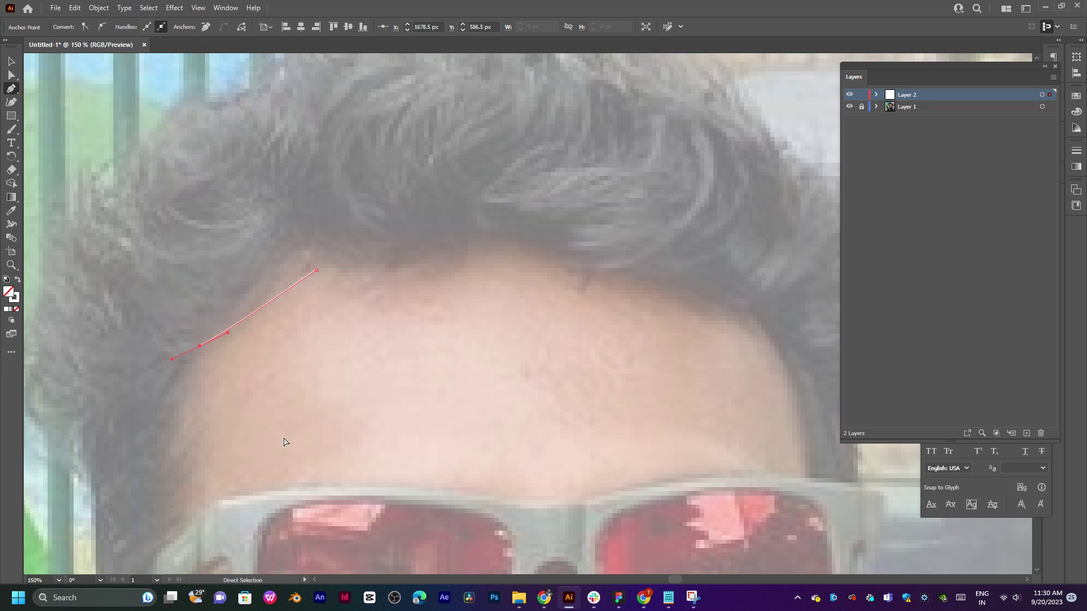
key("Delete")
Start a Pen tool head outline above the left ear and trace it up the left side of the hair.
scroll(355, 332, "down", 3)
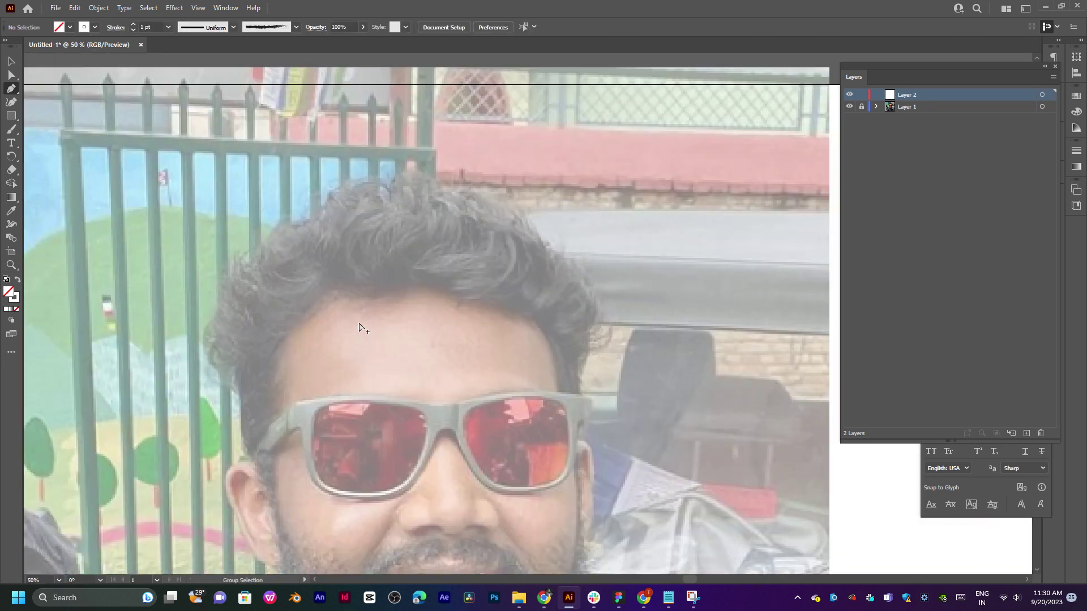
scroll(345, 196, "up", 1)
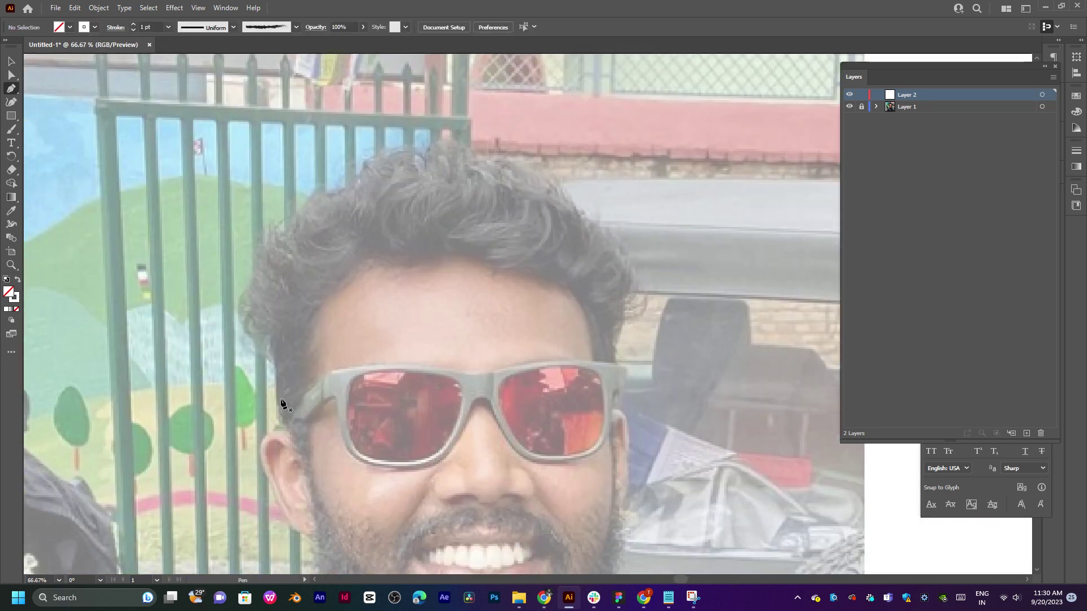
left_click(285, 429)
left_click(275, 385)
left_click(275, 367)
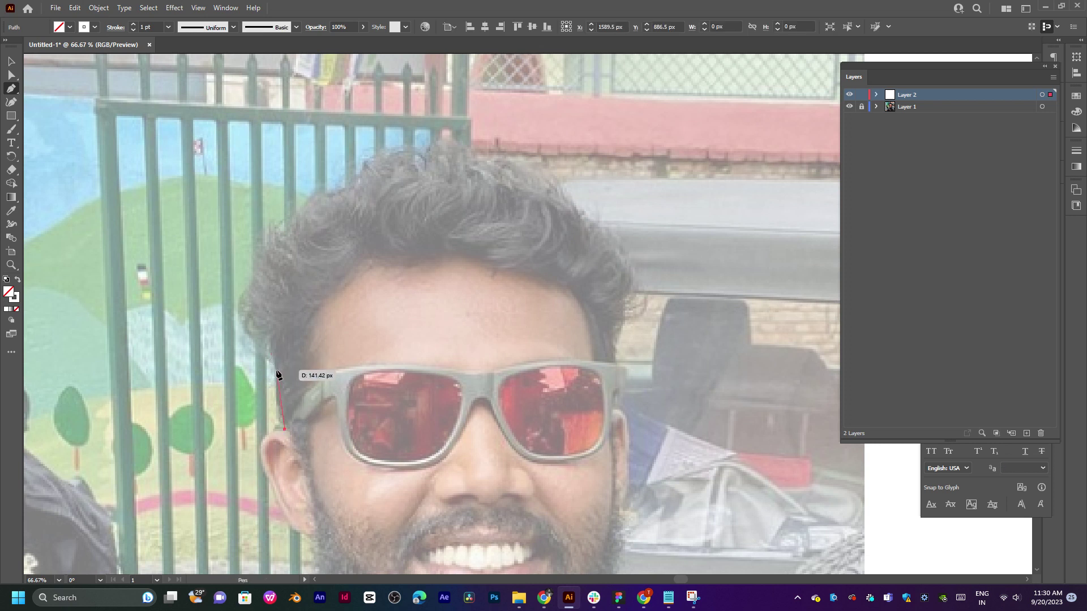
left_click(275, 348)
left_click(276, 338)
left_click(241, 301)
left_click(252, 281)
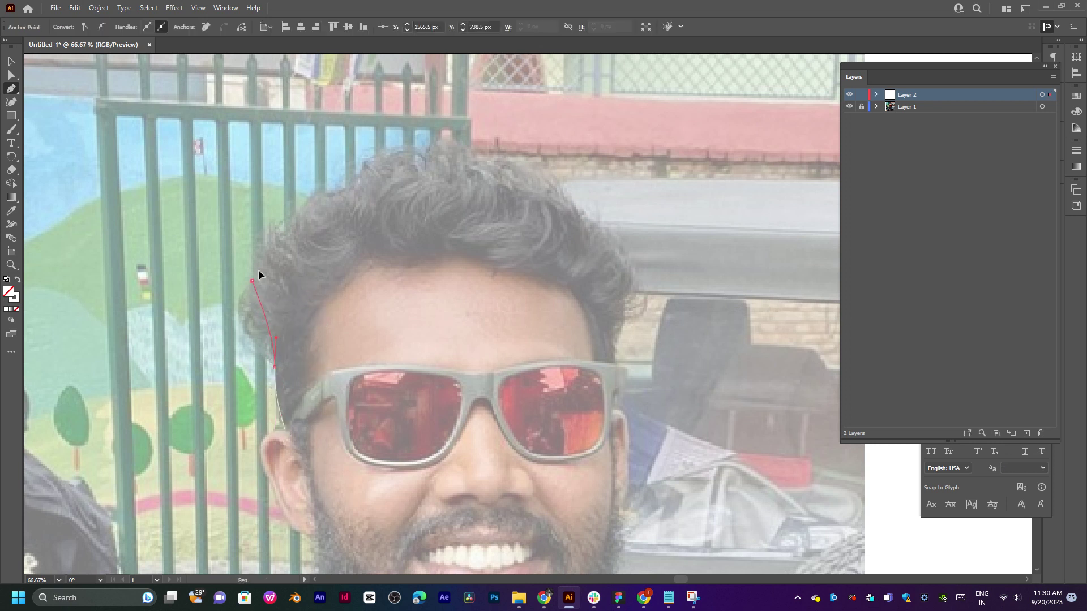
Continue the head outline over the crown of the hair and down to its upper-right curve.
left_click(263, 260)
left_click(319, 196)
left_click(336, 187)
left_click(366, 166)
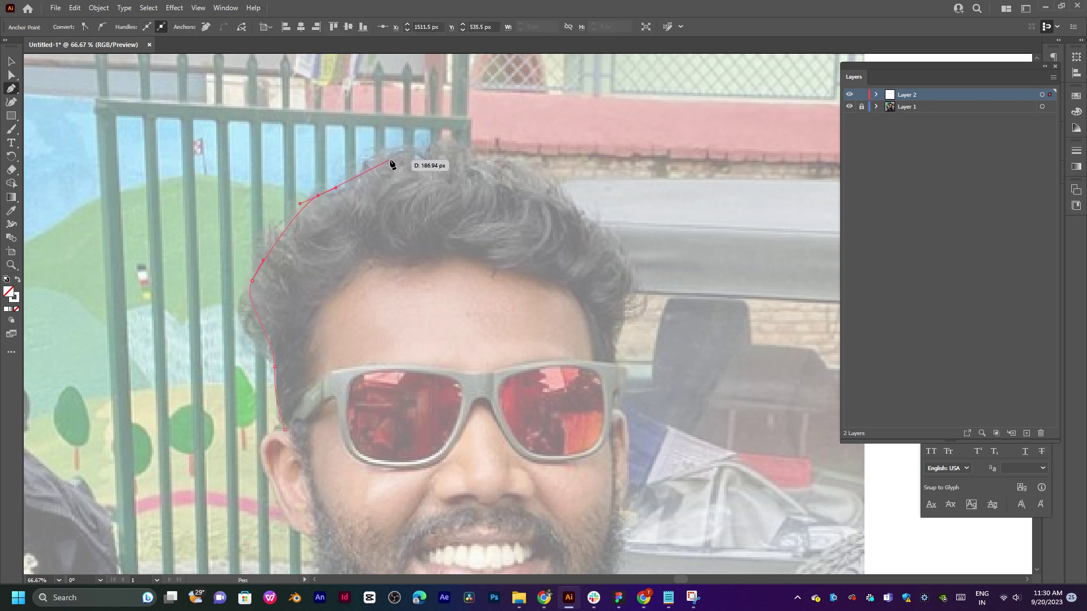
left_click(393, 158)
left_click(421, 149)
left_click_drag(466, 157, 482, 163)
left_click_drag(564, 190, 587, 212)
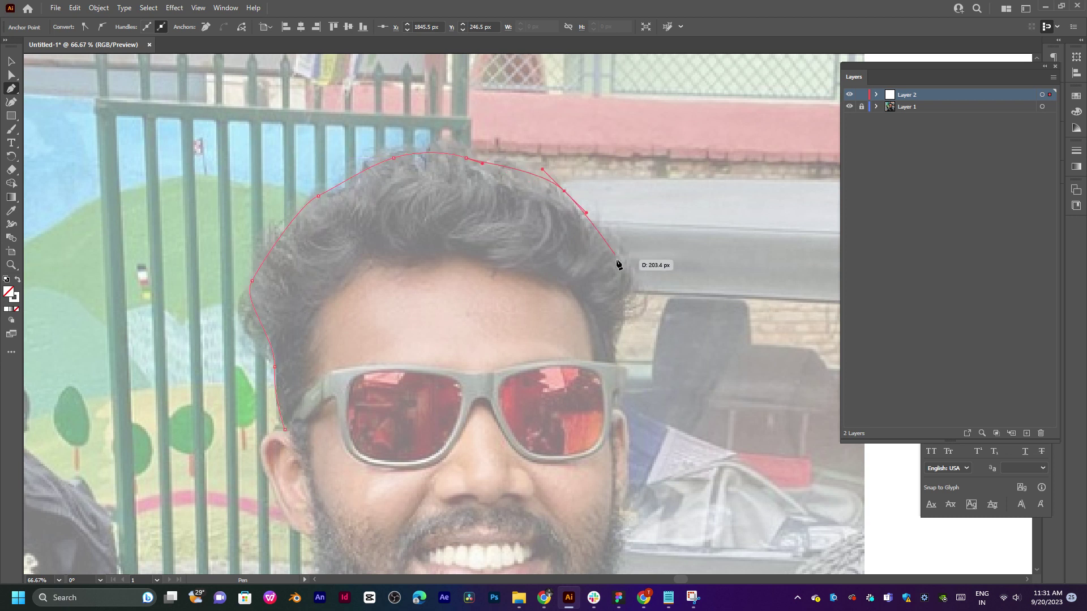
Extend the head outline down the right side of the hair to the top of the right ear.
key("space")
left_click_drag(615, 270, 613, 247)
key("space")
scroll(597, 236, "down", 2)
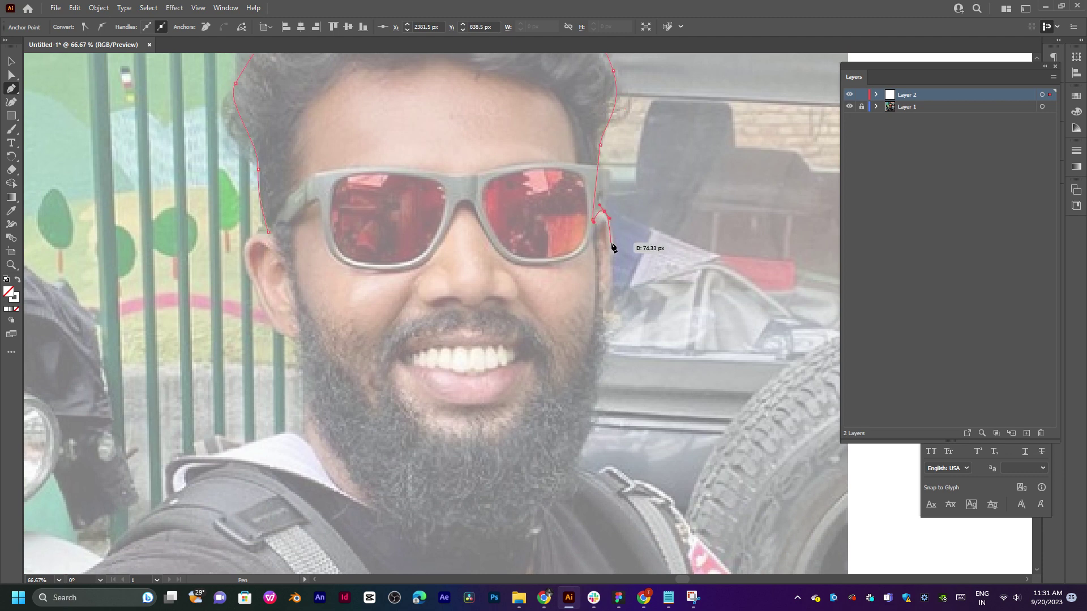
Trace the outer edge of the right ear down to where its lobe meets the beard.
scroll(608, 232, "up", 4)
key("space")
left_click_drag(614, 188, 519, 357)
key("ctrl+minus")
key("ctrl+minus")
left_click_drag(519, 358, 498, 512)
key("space")
left_click_drag(498, 512, 589, 358)
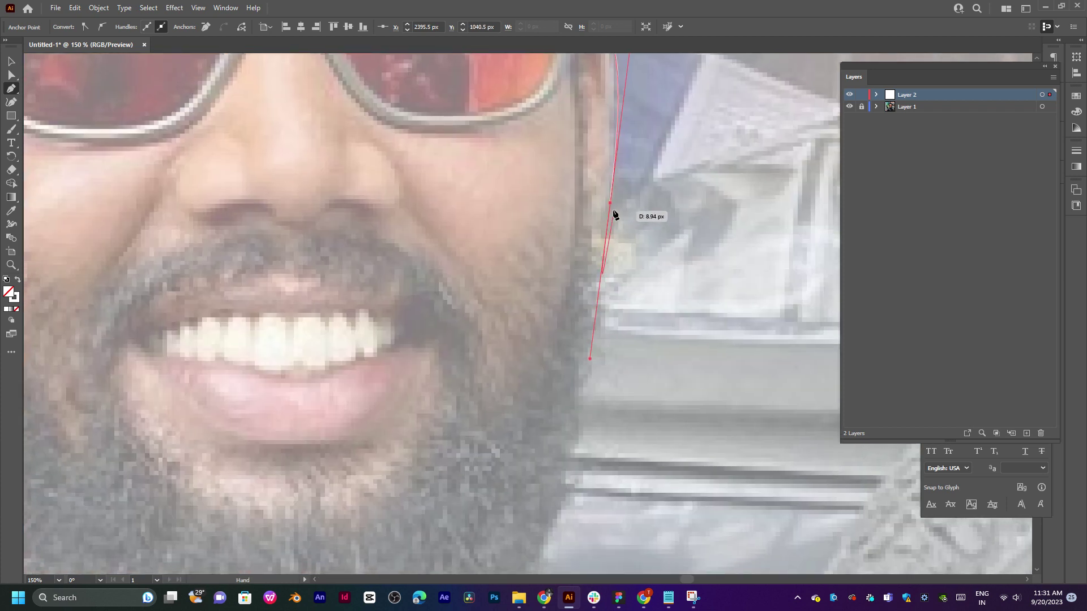
left_click(611, 203)
left_click_drag(587, 242, 566, 257)
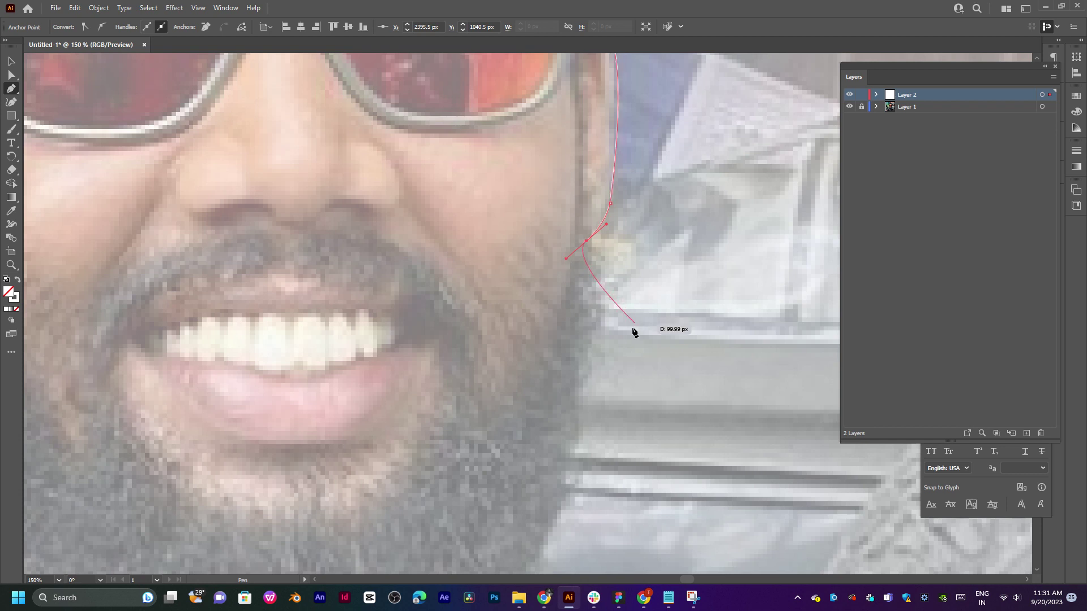
Continue the head outline down the right edge of the beard and curve it around beneath the chin.
scroll(606, 300, "down", 2)
left_click_drag(579, 340, 588, 312)
key("ctrl+z")
left_click(581, 166)
left_click(558, 396)
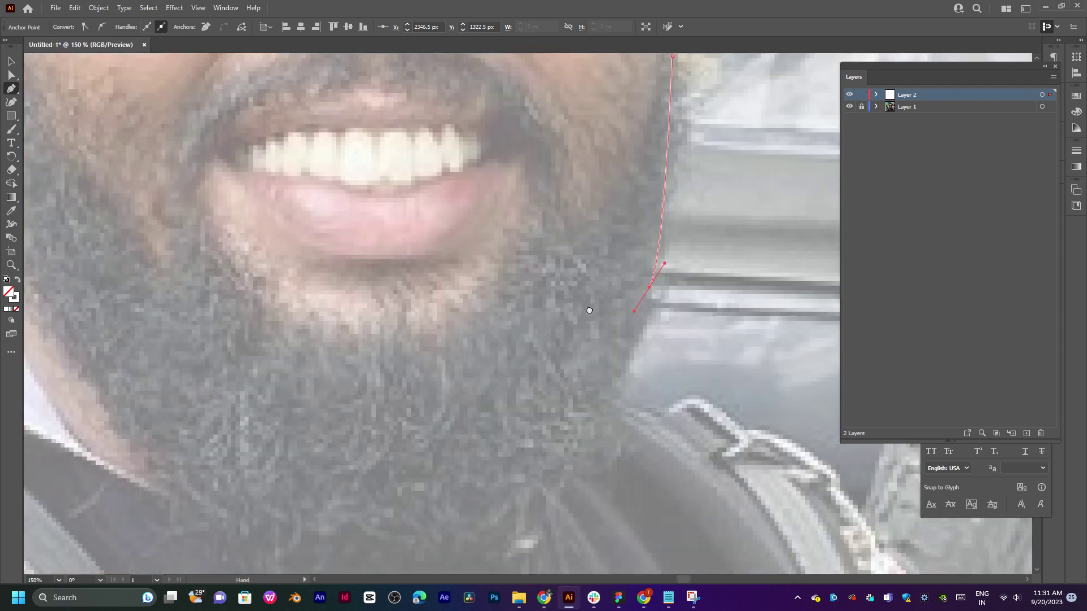
left_click_drag(456, 456, 497, 432)
left_click_drag(468, 488, 324, 474)
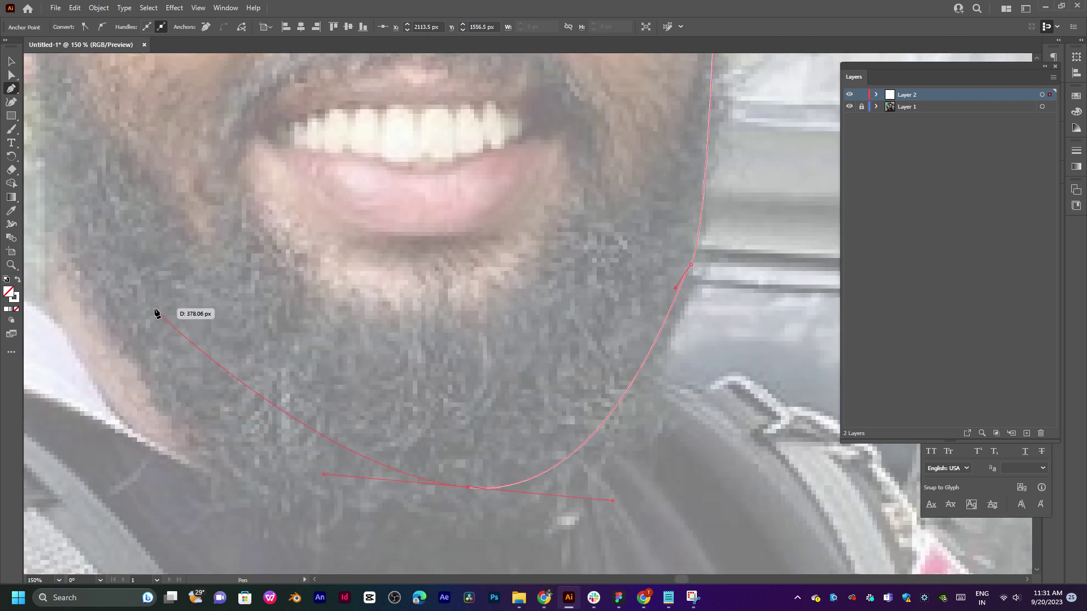
left_click_drag(146, 295, 248, 383)
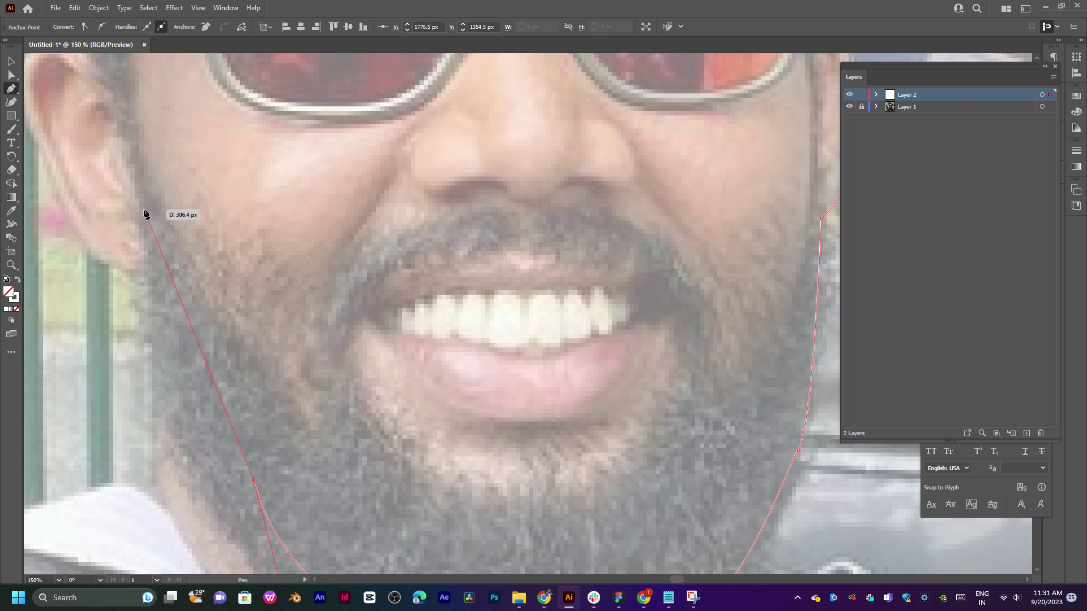
left_click_drag(142, 202, 260, 163)
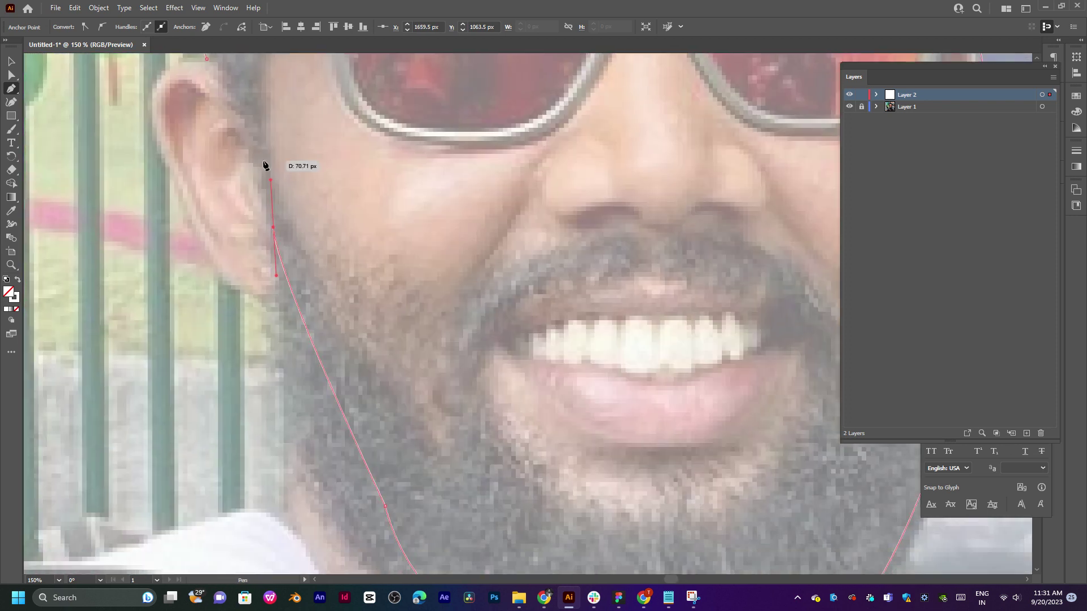
left_click_drag(495, 380, 393, 211)
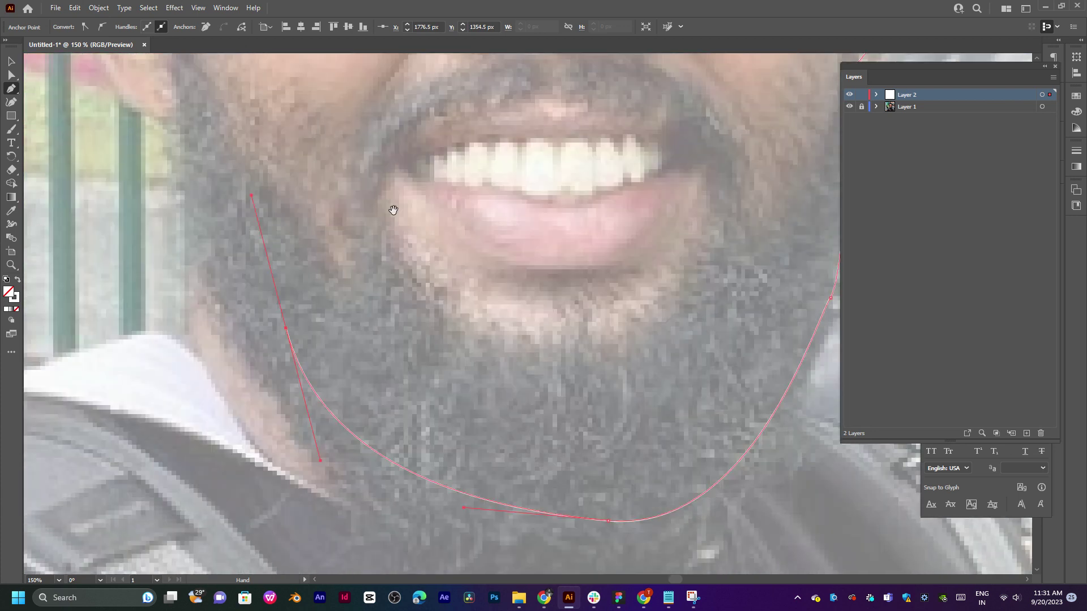
key("ctrl+z")
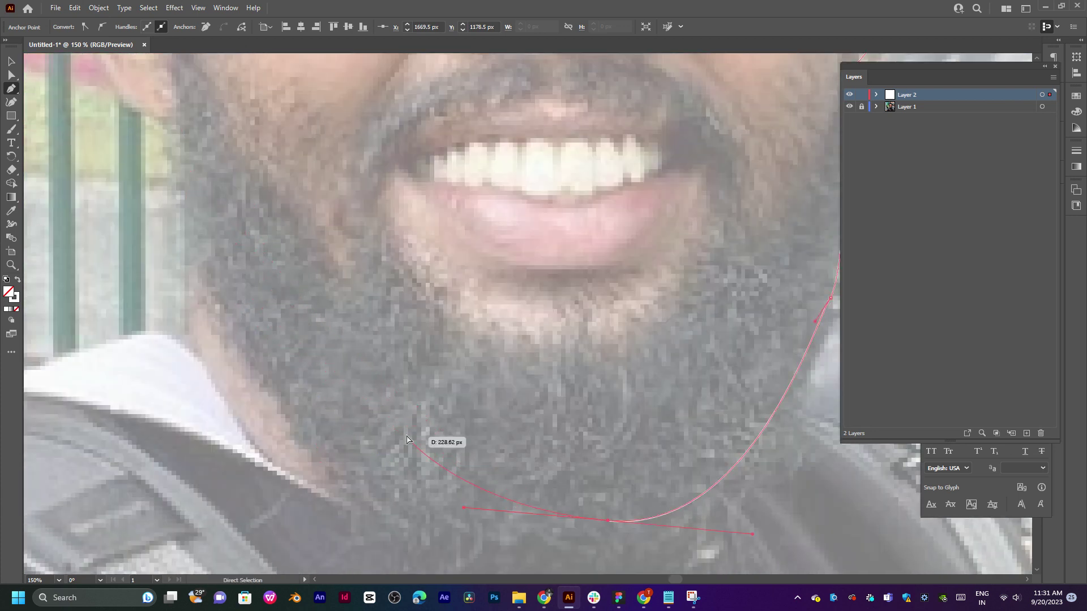
Trace the head outline from beneath the chin up the left side of the beard towards the left earlobe.
left_click(379, 436)
left_click_drag(276, 359, 300, 338)
left_click_drag(194, 140, 165, 114)
key("space")
left_click_drag(165, 113, 254, 282)
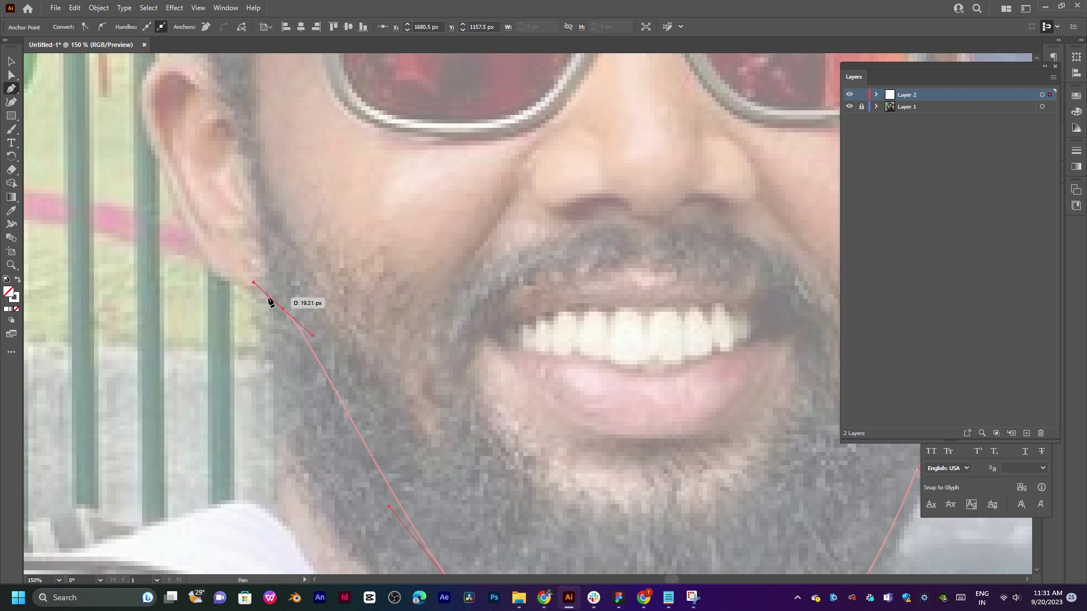
Trace around the left ear and close the head outline at its starting point above the ear.
key("Escape")
left_click(261, 294)
scroll(262, 294, "up", 2)
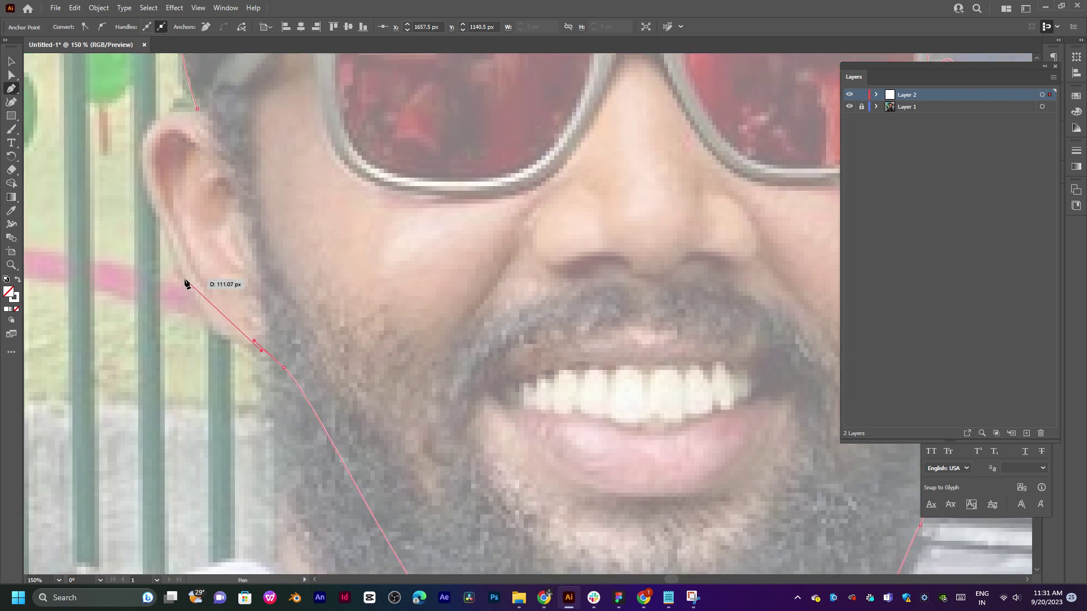
left_click_drag(184, 274, 207, 209)
scroll(164, 201, "up", 3)
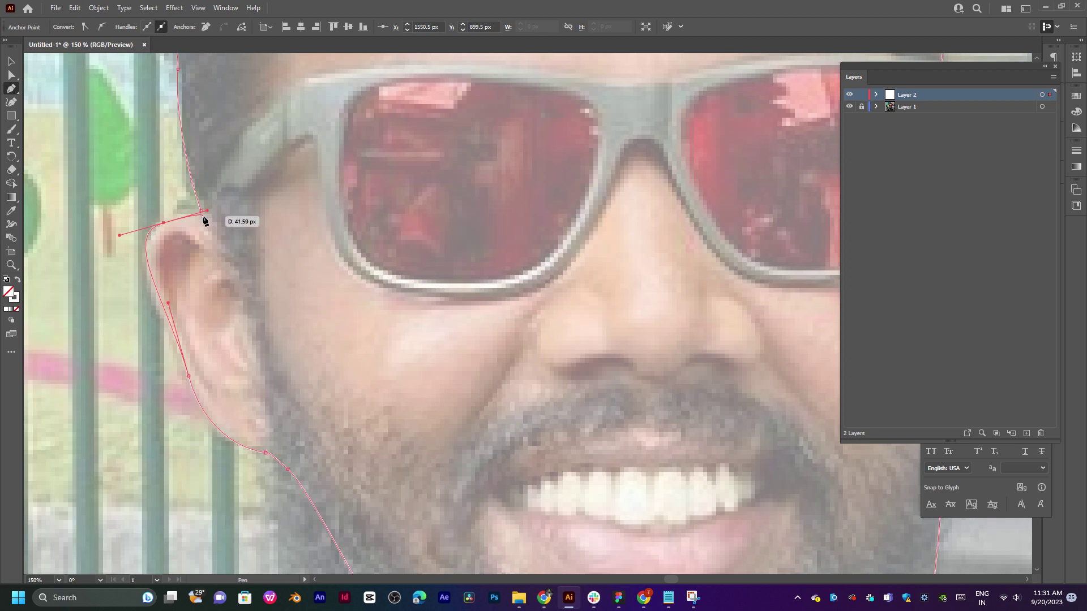
left_click(202, 215)
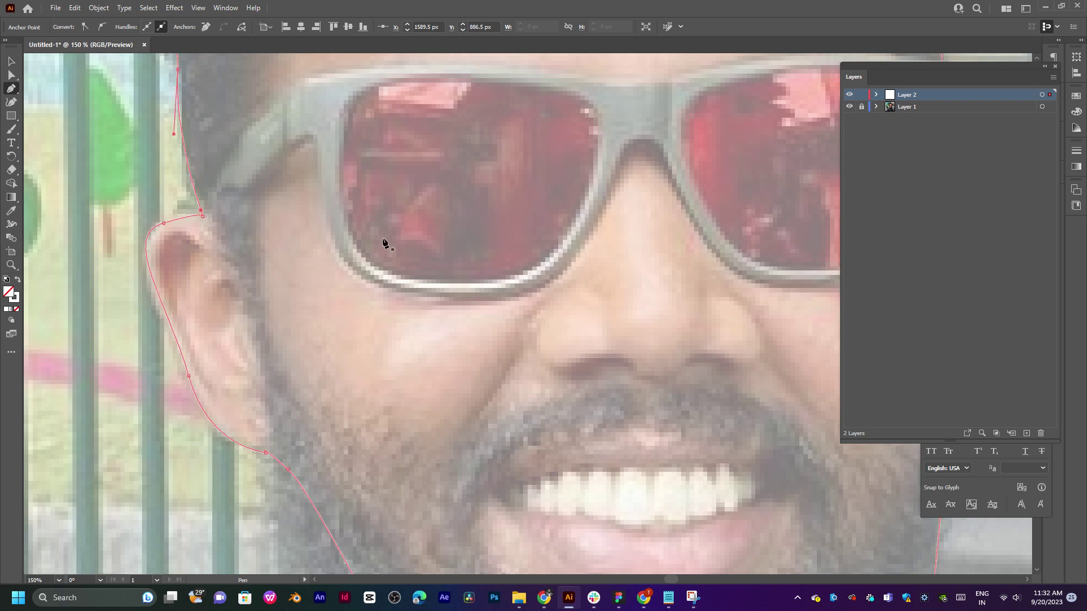
Examine the traced head outline against the hair, ears, sunglasses and beard at 50% and 66.67% zoom.
scroll(385, 245, "down", 4)
scroll(373, 232, "up", 1)
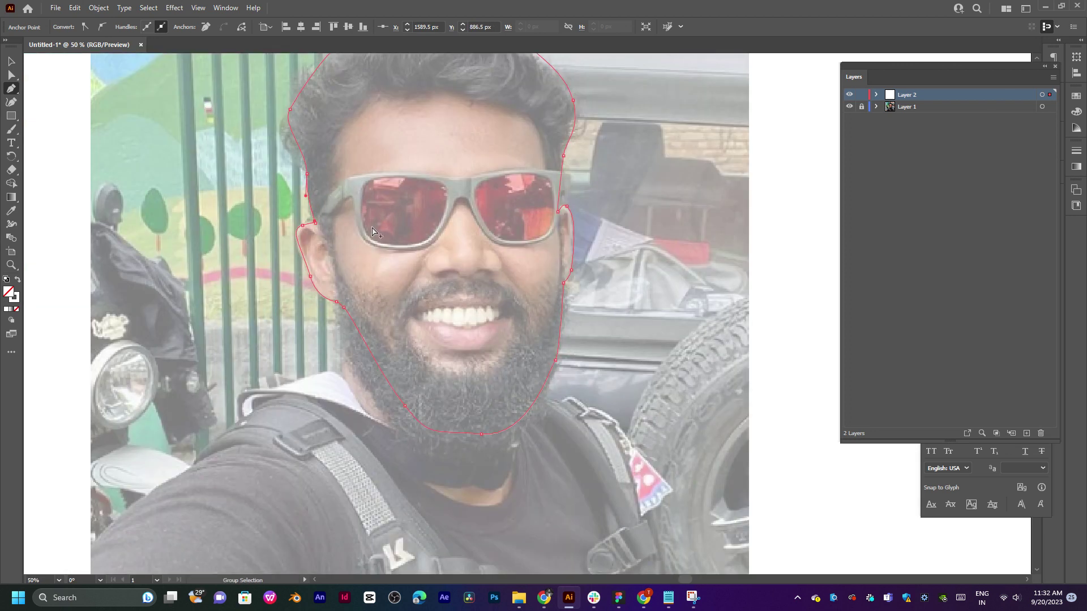
left_click_drag(480, 196, 410, 278)
scroll(348, 334, "up", 1)
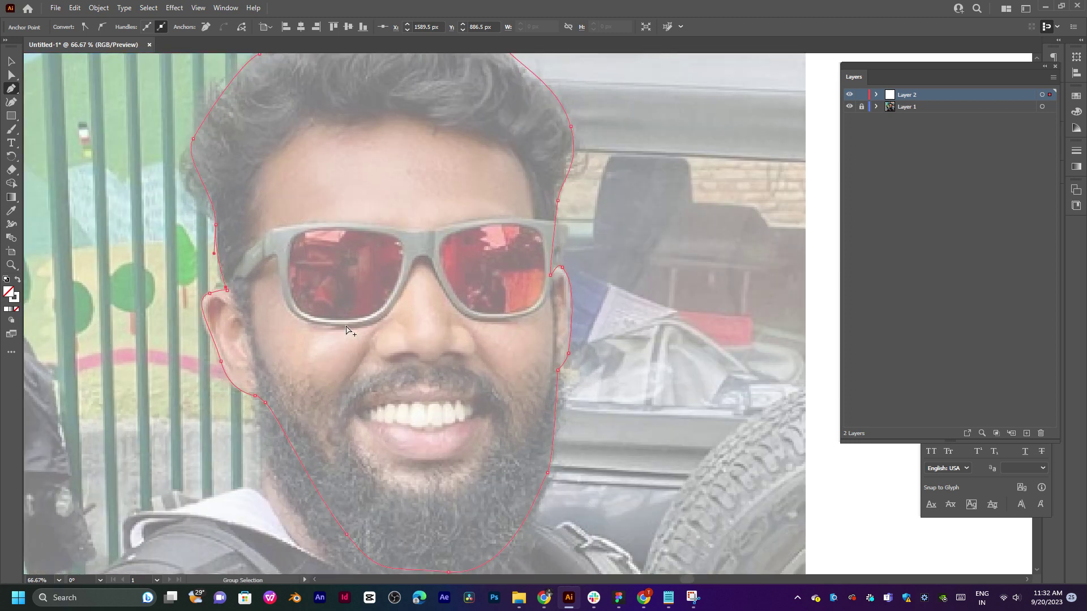
left_click_drag(352, 374, 340, 318)
scroll(333, 338, "up", 2)
left_click_drag(283, 376, 310, 353)
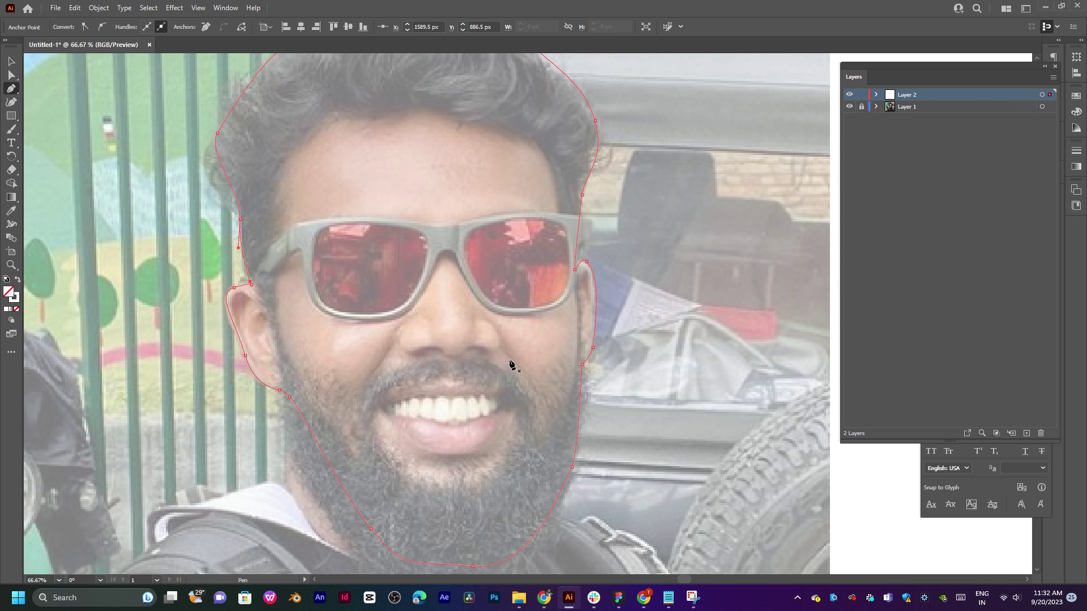
left_click_drag(474, 276, 463, 318)
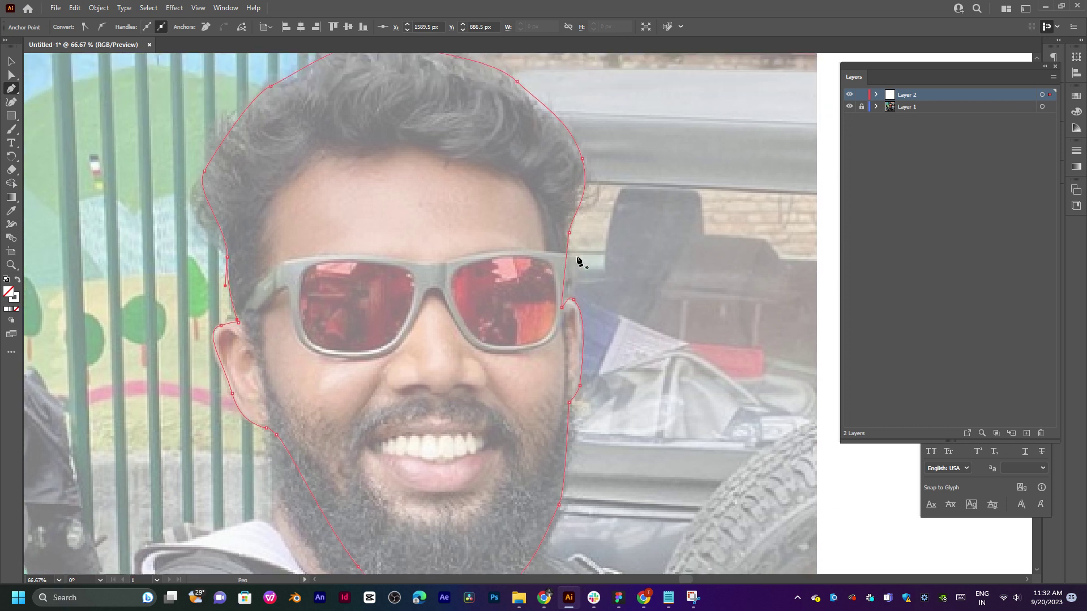
Start a new path at the sunglasses' right hinge and trace the frame's upper edge across the bridge to the left corner.
mouse_move(575, 256)
left_mouse_down()
mouse_move(521, 249)
mouse_move(558, 256)
left_mouse_up()
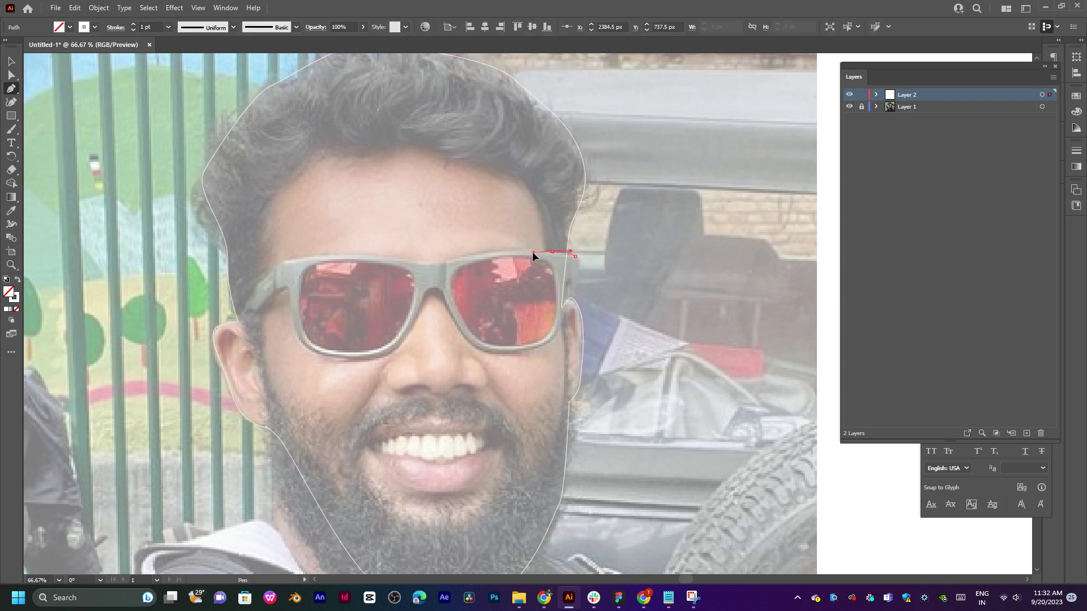
left_click(533, 253)
left_click_drag(448, 262, 408, 260)
left_click(447, 262)
left_click(415, 262)
left_click(282, 260)
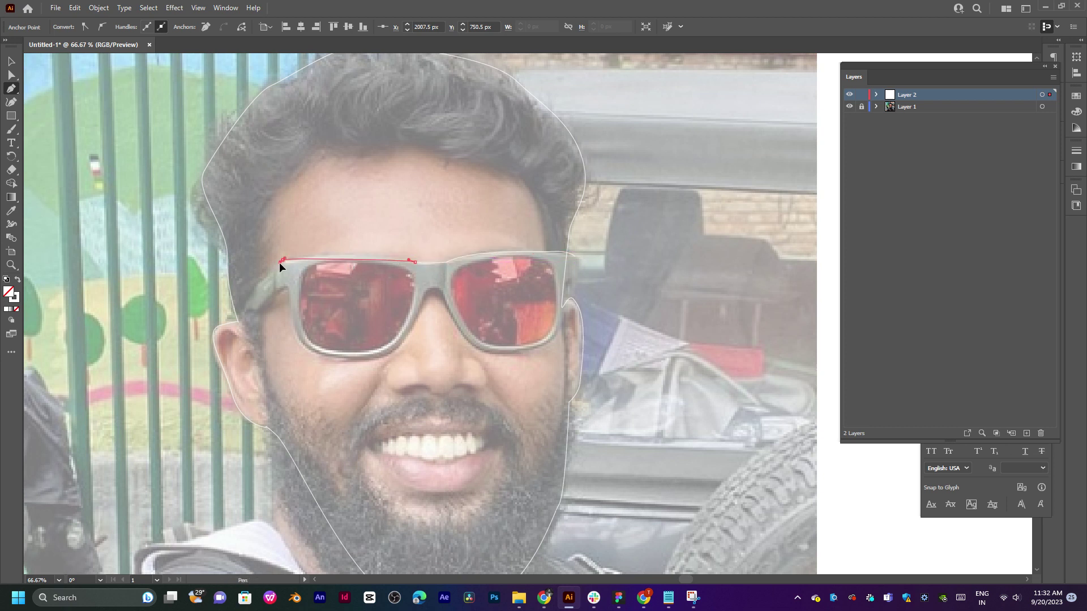
Curve the frame's upper edge over the left lens, then continue the path down the temple arm to the left ear.
left_click_drag(253, 272, 206, 276)
left_click(282, 260)
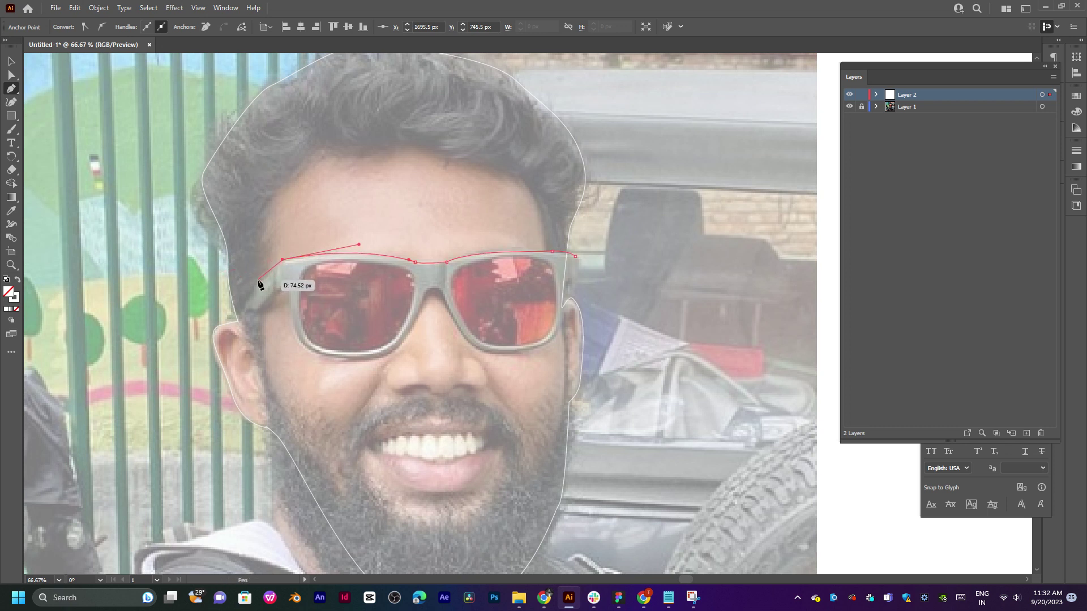
left_click(269, 272)
left_click(236, 314)
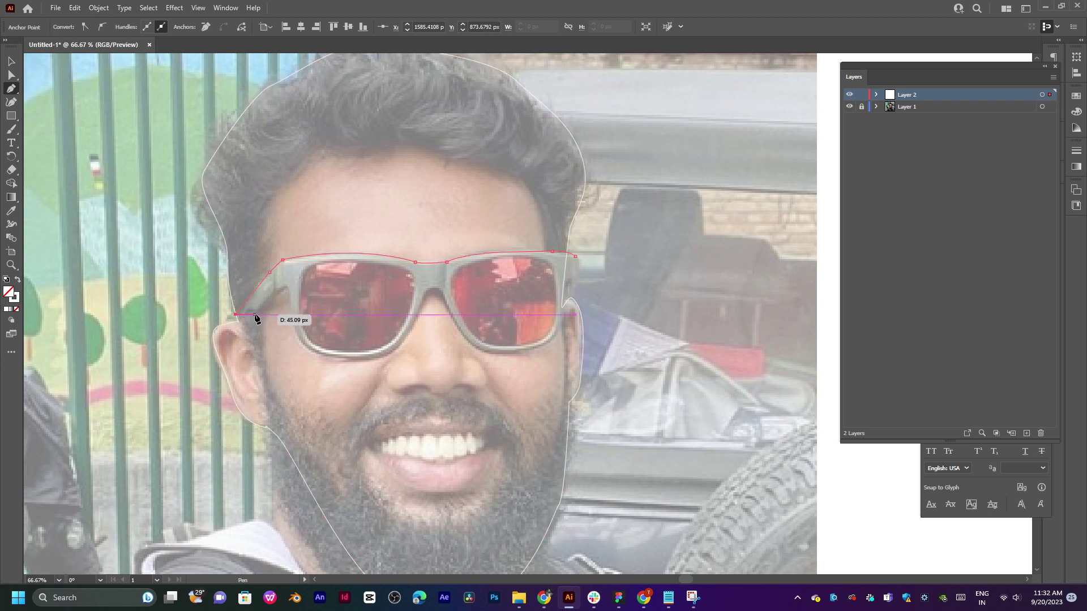
Trace back along the underside of the left temple arm and around the bottom of the left lens frame.
left_click(253, 309)
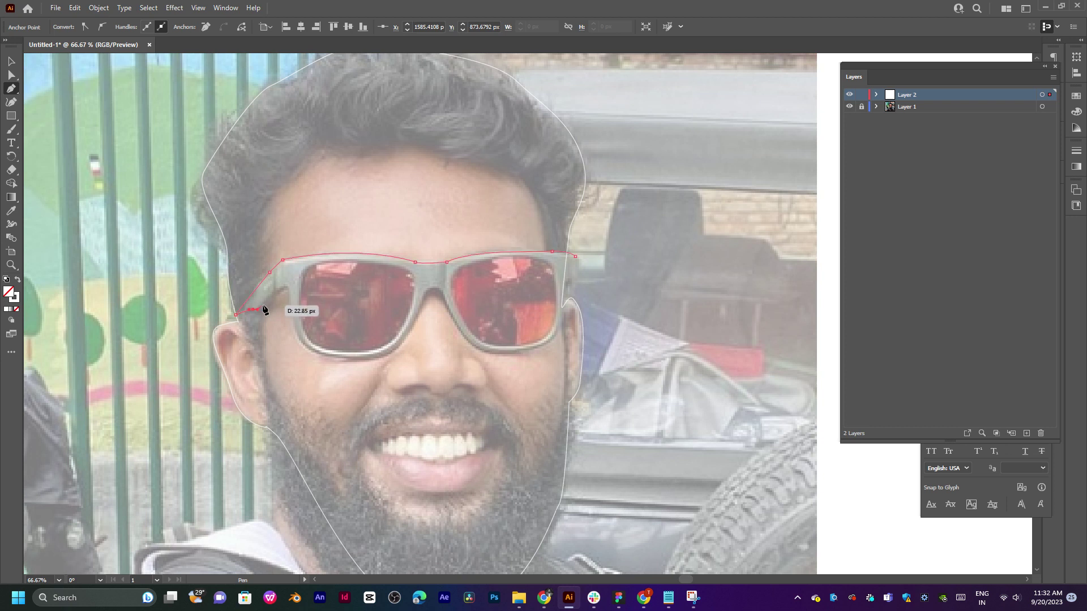
left_click(282, 290)
left_click_drag(289, 301, 290, 319)
left_click_drag(329, 358, 406, 336)
Continue the sunglasses path over the nose bridge, around the bottom of the right lens frame and up its outer side.
left_click(425, 295)
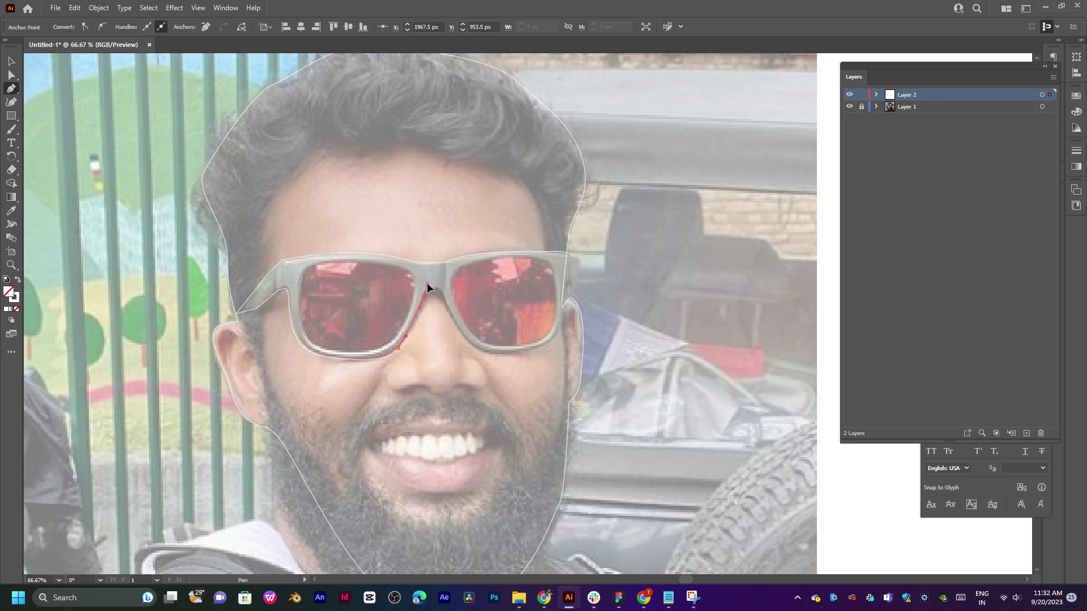
left_click(426, 277)
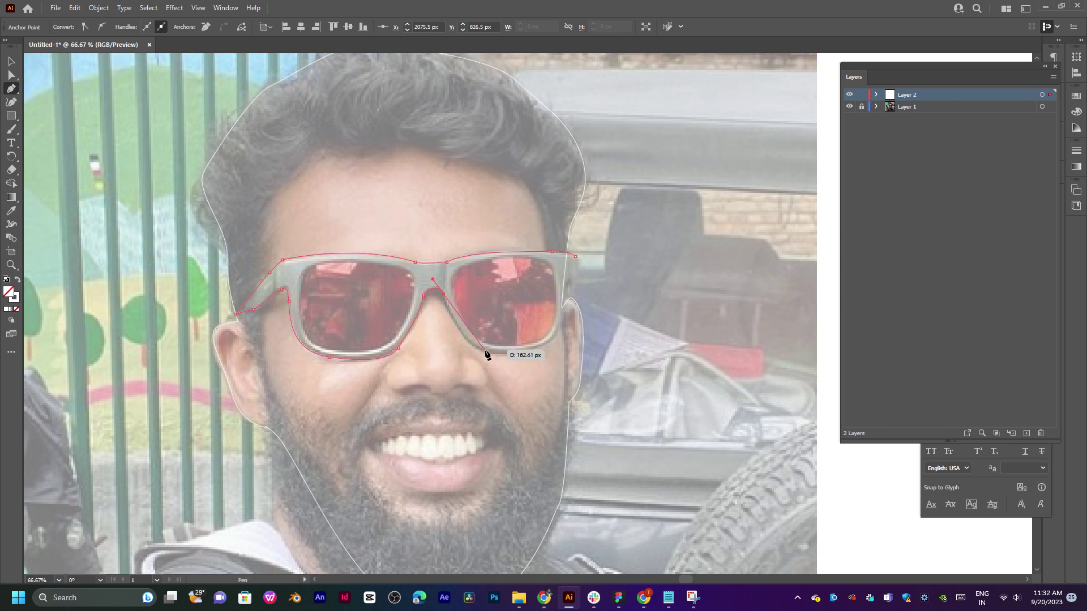
left_click_drag(486, 351, 513, 356)
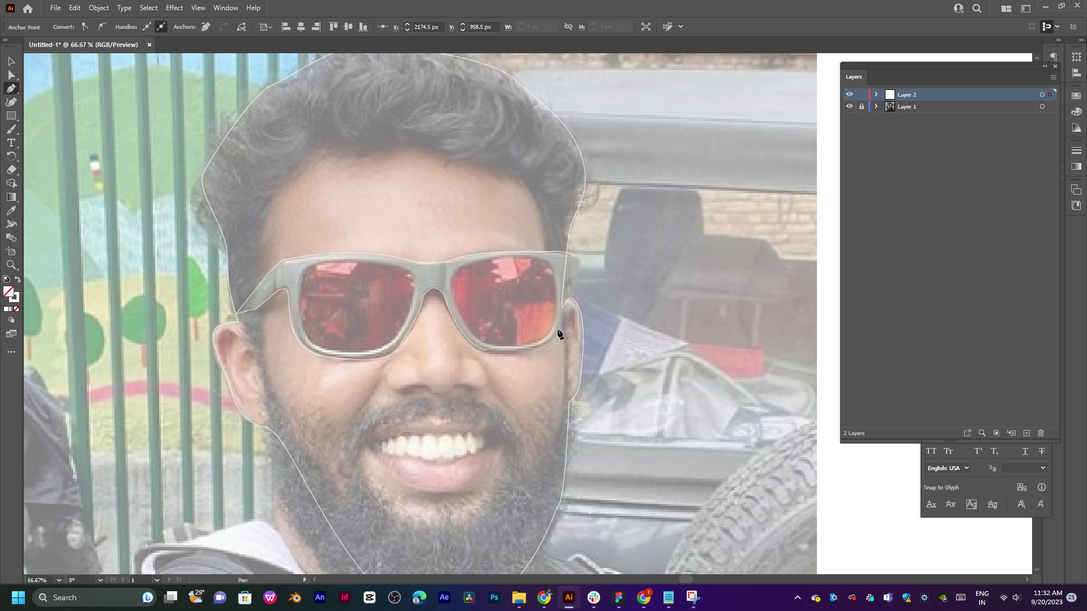
left_click(566, 312)
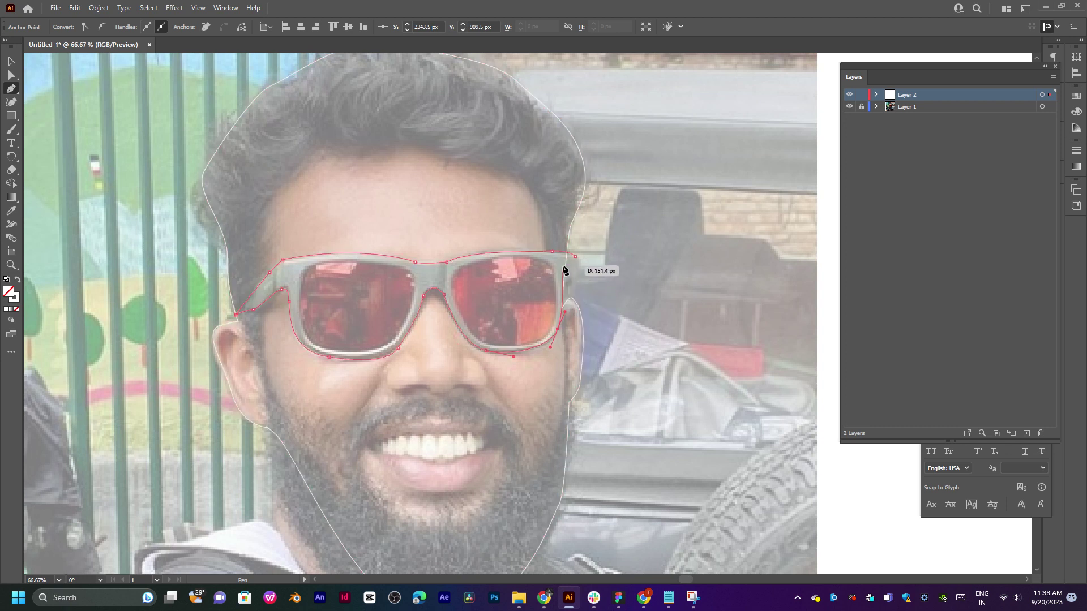
Trace the underside and outer end of the right hinge and close the sunglasses frame path at its starting point.
left_click_drag(564, 280, 571, 278)
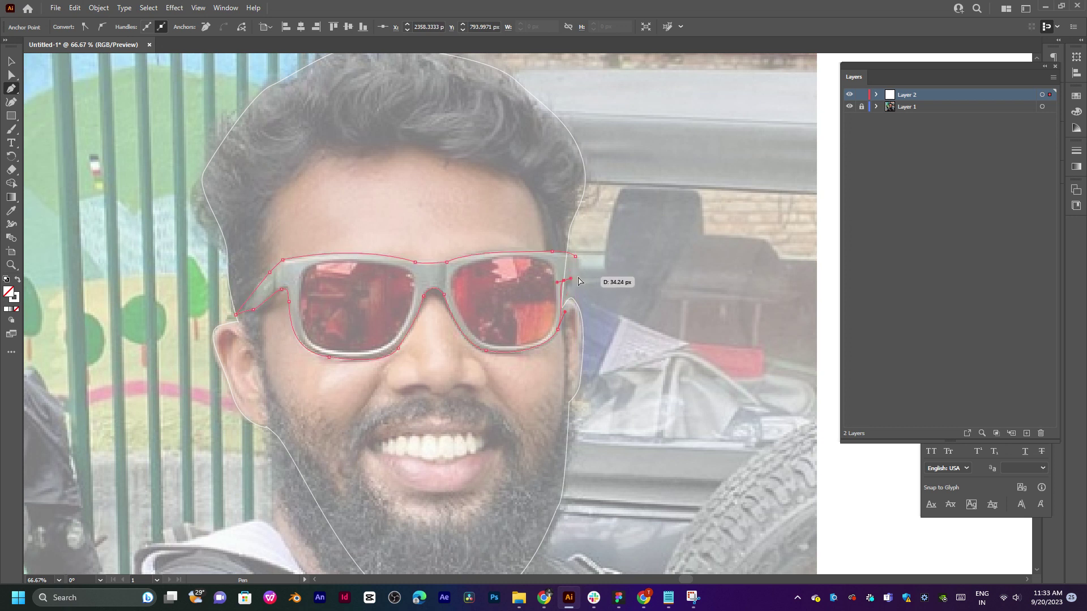
key("ctrl+z")
left_click_drag(569, 280, 573, 280)
left_click(578, 282)
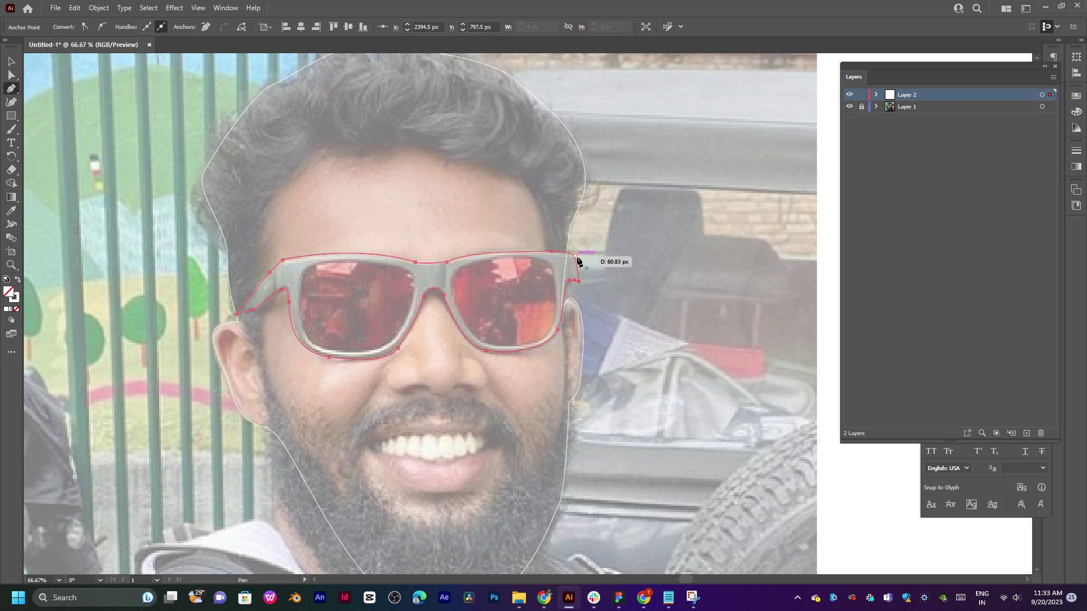
left_click(577, 257)
Select the sunglasses frame outline and set its stroke color to black.
scroll(439, 313, "up", 2)
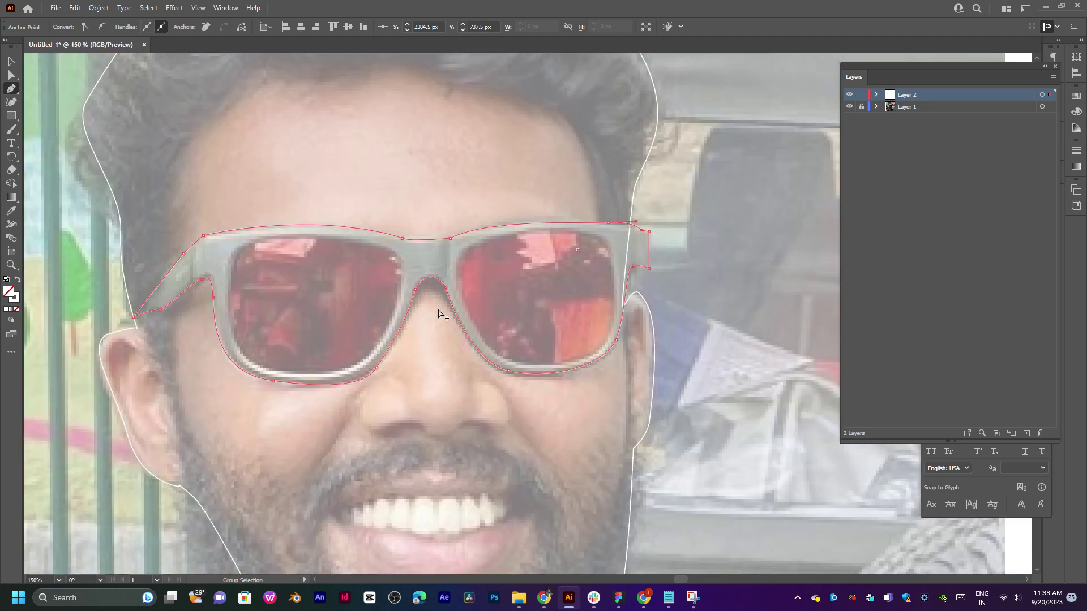
scroll(442, 315, "up", 1)
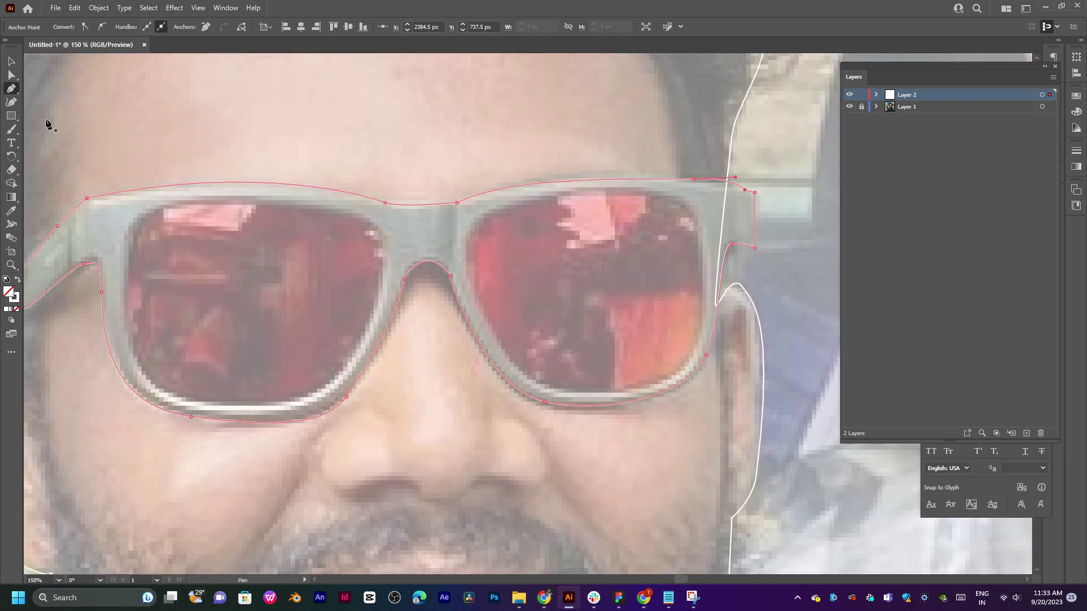
key("v")
left_click(211, 192)
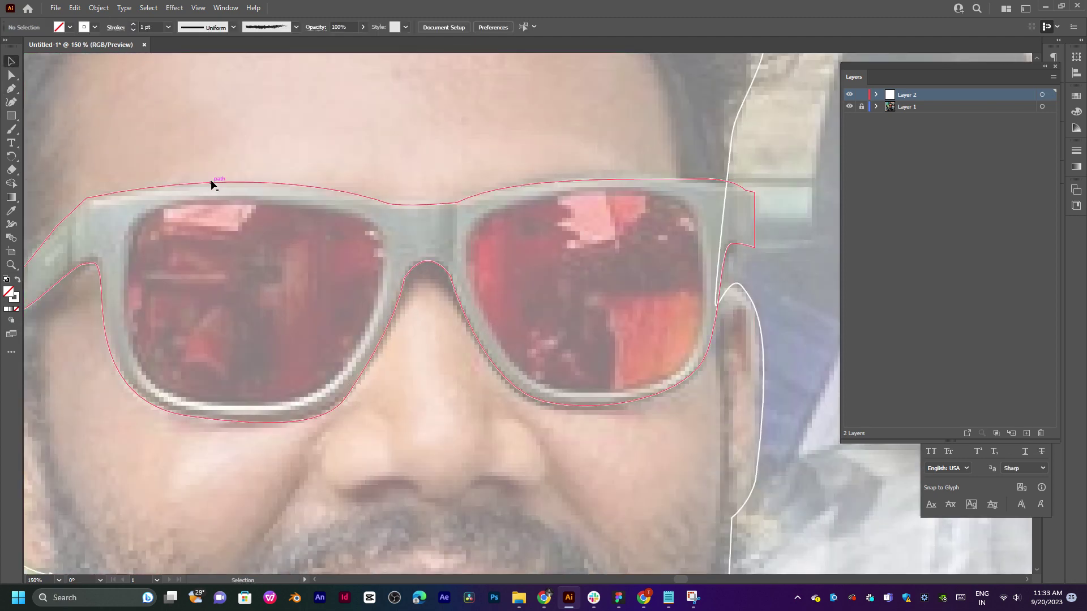
left_click(97, 27)
left_click(96, 28)
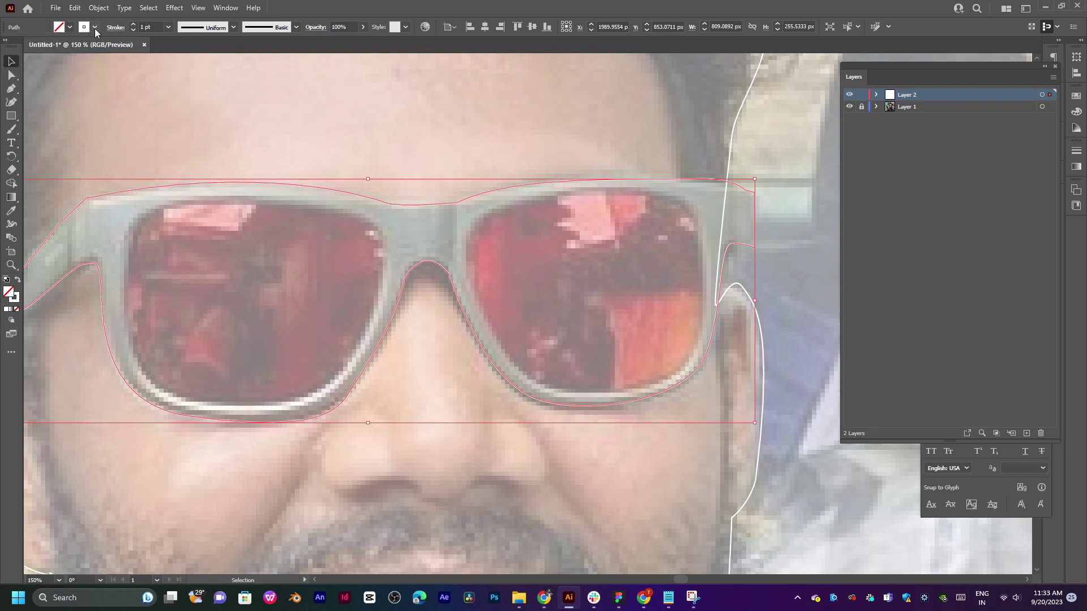
left_click(96, 27)
left_click(31, 45)
left_click(449, 171)
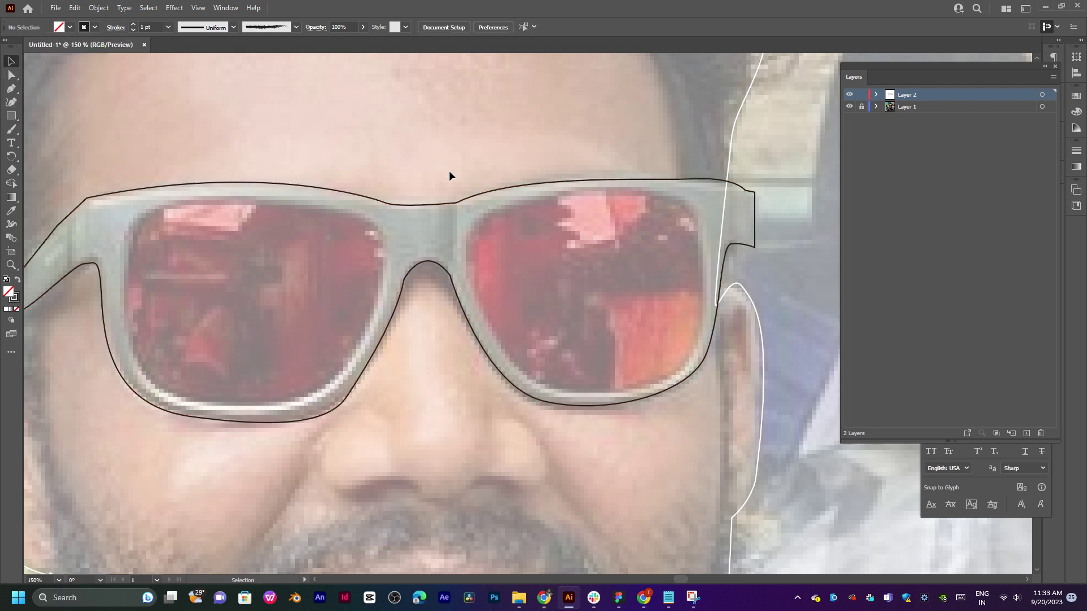
Trace the right lens inside the frame with the Pen tool as a closed curved path.
left_click_drag(687, 243, 529, 226)
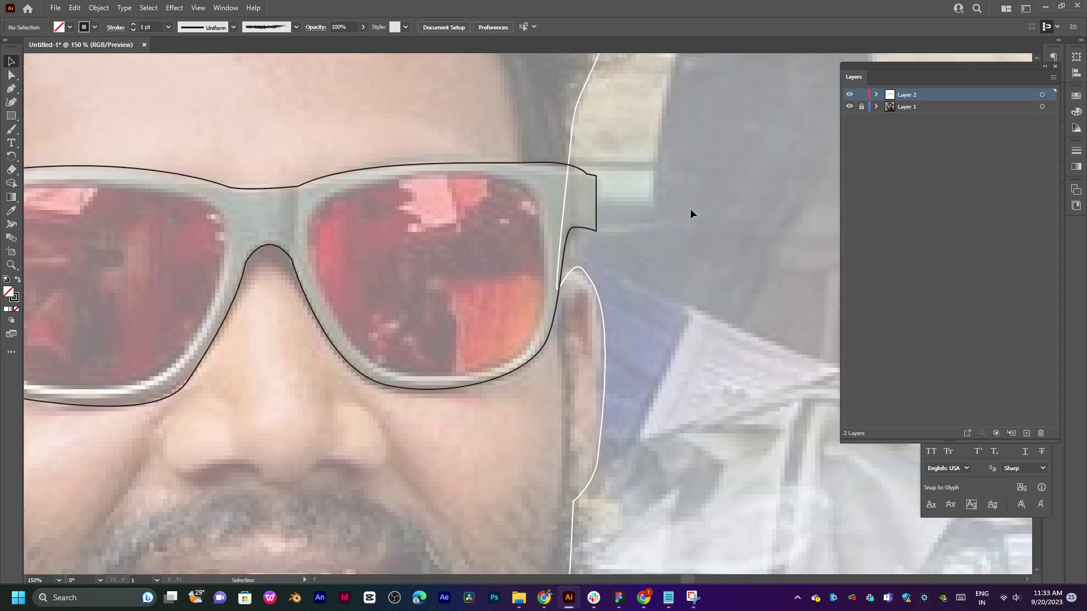
key("p")
left_click_drag(388, 207, 534, 173)
left_click(469, 245)
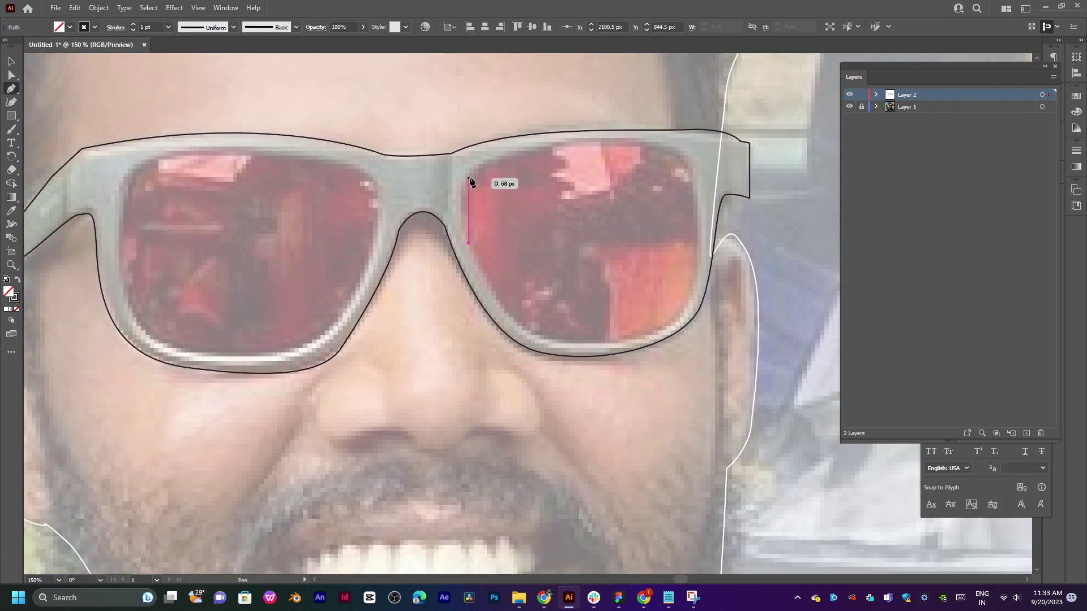
left_click_drag(629, 144, 700, 150)
key("Escape")
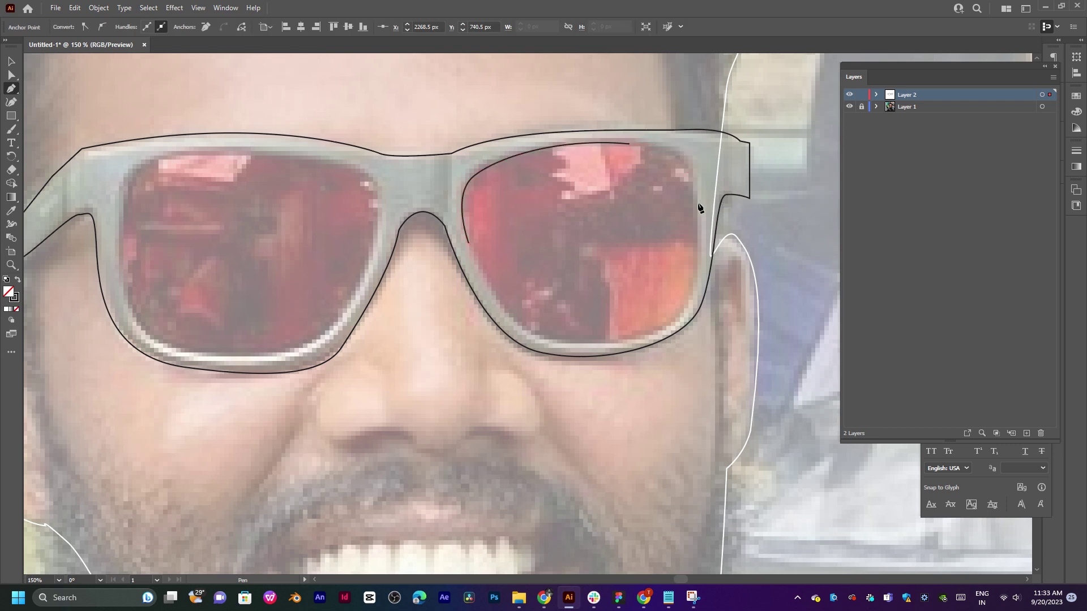
left_click_drag(699, 223, 699, 229)
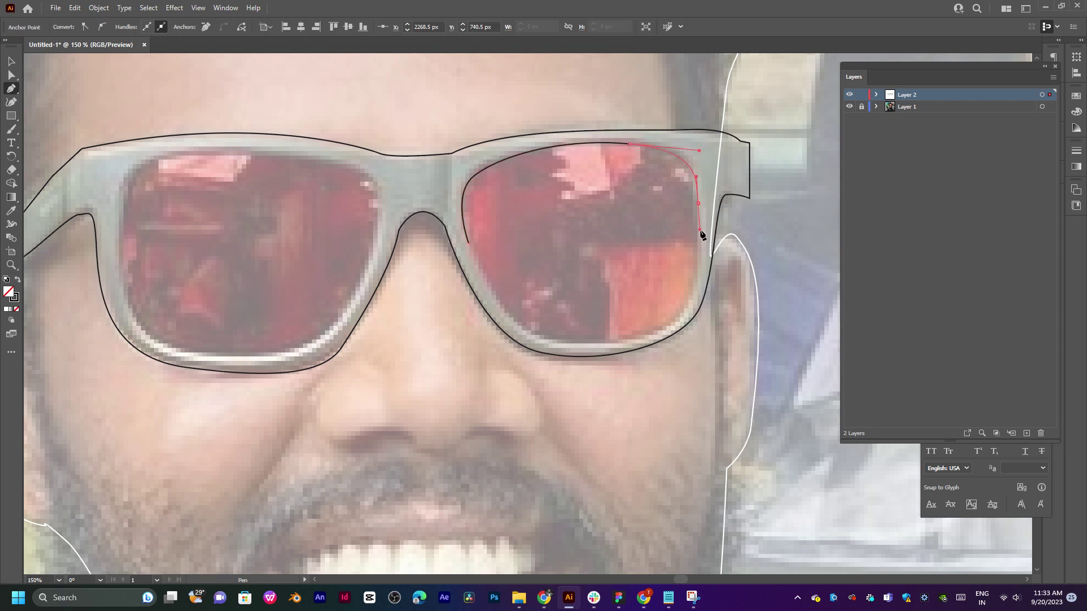
left_click(676, 323)
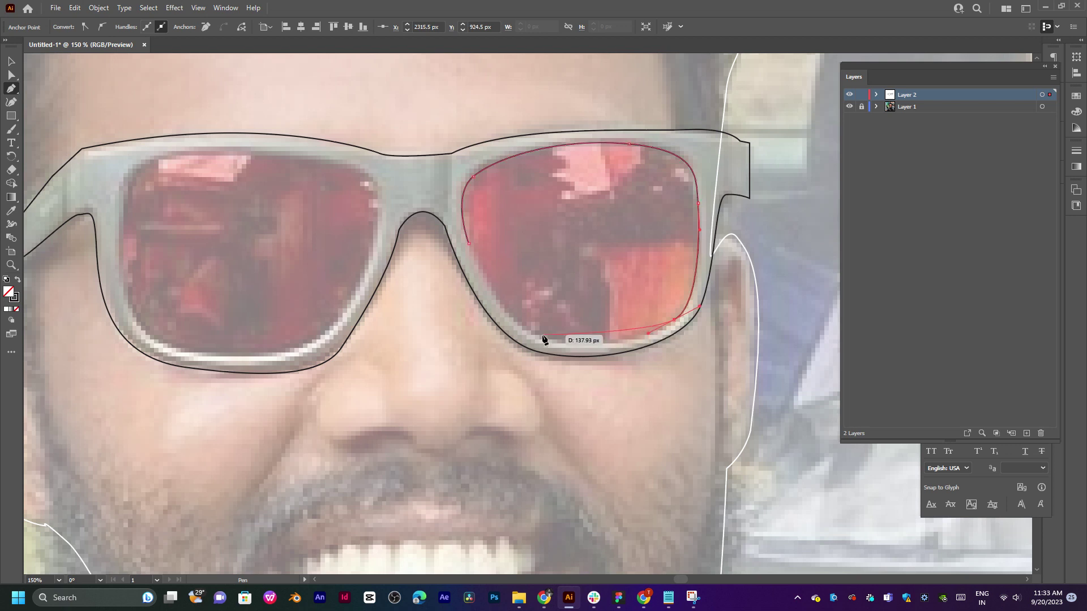
left_click_drag(538, 334, 488, 307)
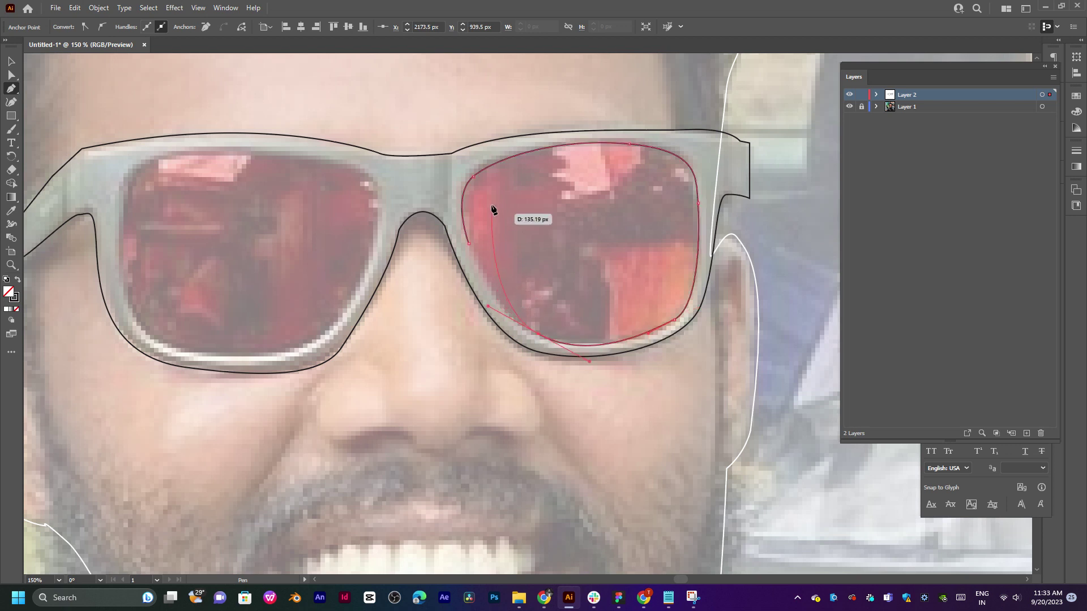
left_click(469, 243)
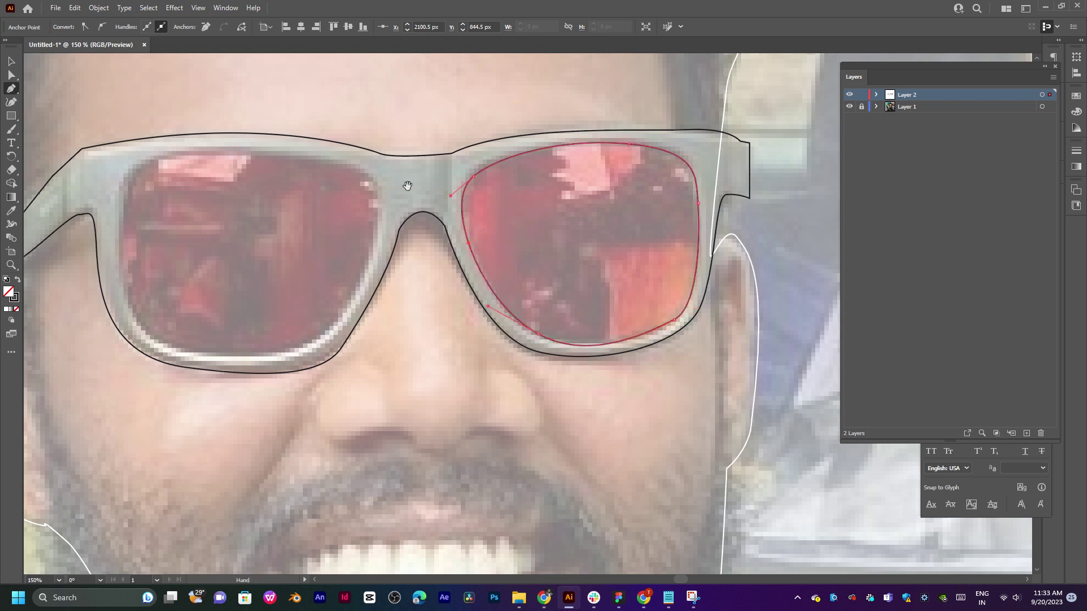
Trace the left lens inside the frame as a closed curved path, starting at its upper-left corner.
left_click_drag(372, 191, 458, 197)
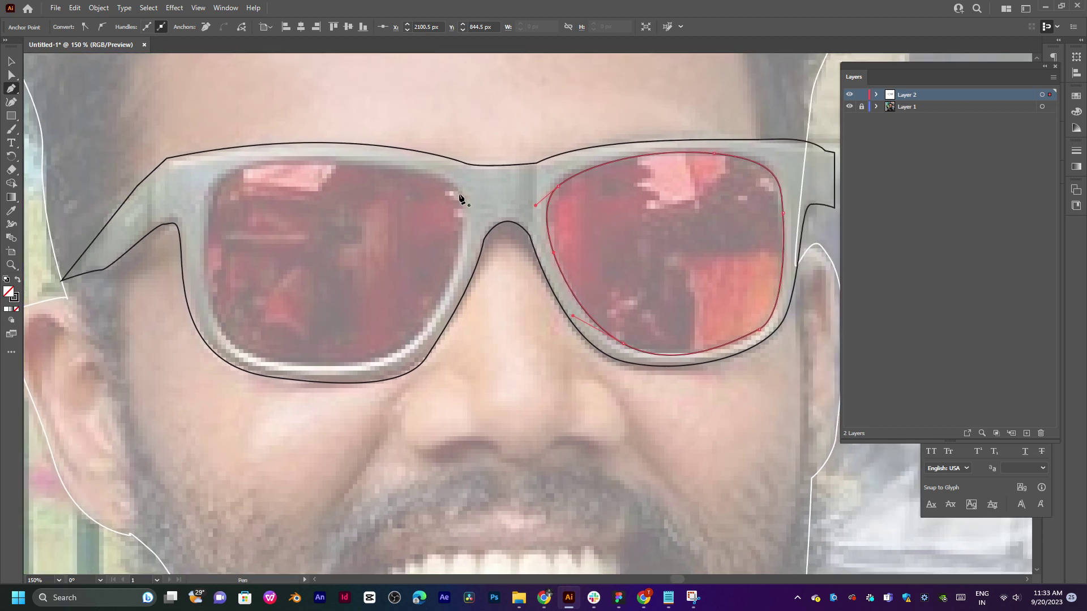
left_click(244, 169)
left_click_drag(436, 176, 524, 205)
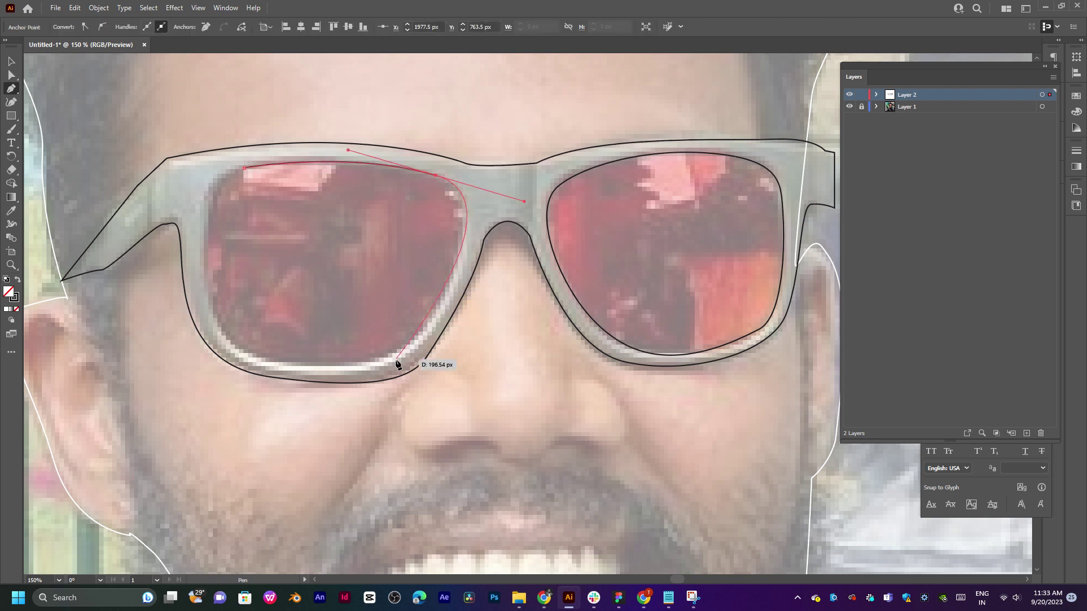
mouse_move(393, 355)
left_mouse_down()
mouse_move(400, 363)
mouse_move(366, 349)
mouse_move(387, 335)
mouse_move(381, 345)
left_mouse_up()
key("ctrl+z")
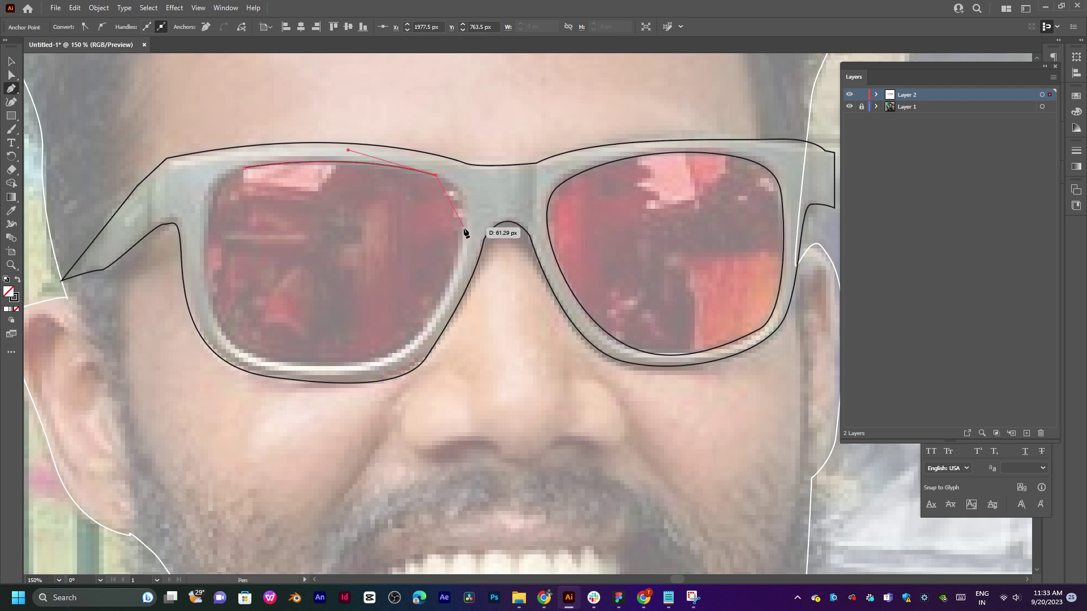
left_click_drag(464, 236, 454, 286)
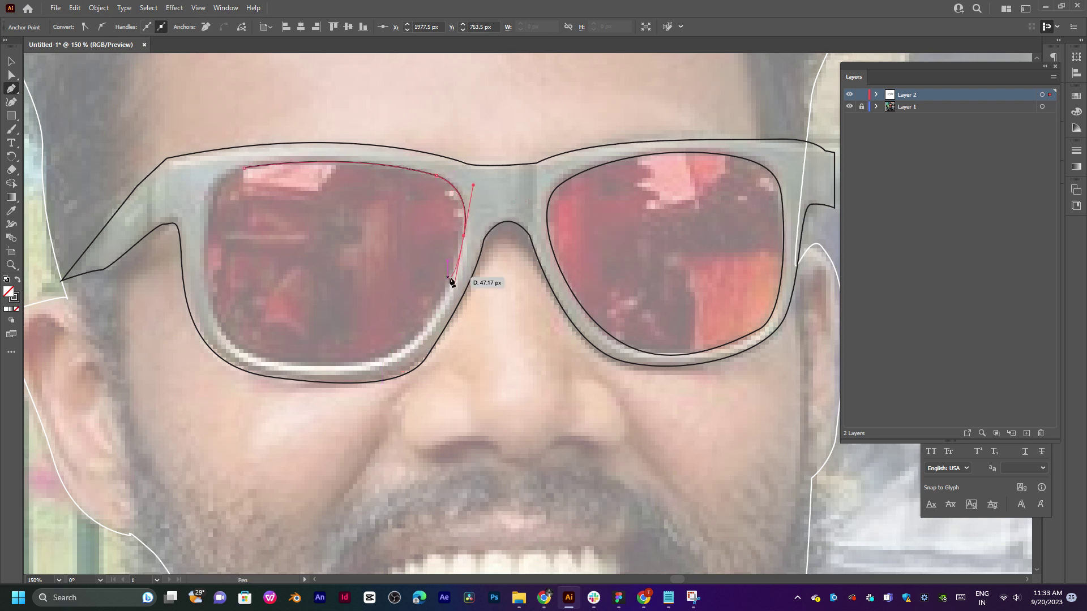
left_click_drag(382, 359, 345, 364)
left_click_drag(233, 341, 195, 304)
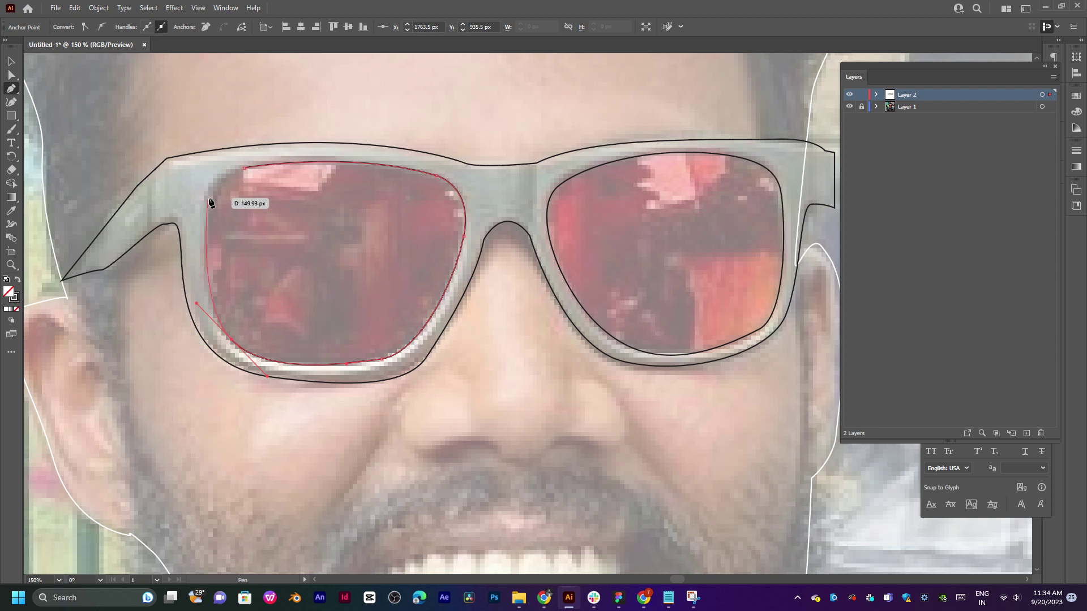
left_click_drag(209, 199, 253, 168)
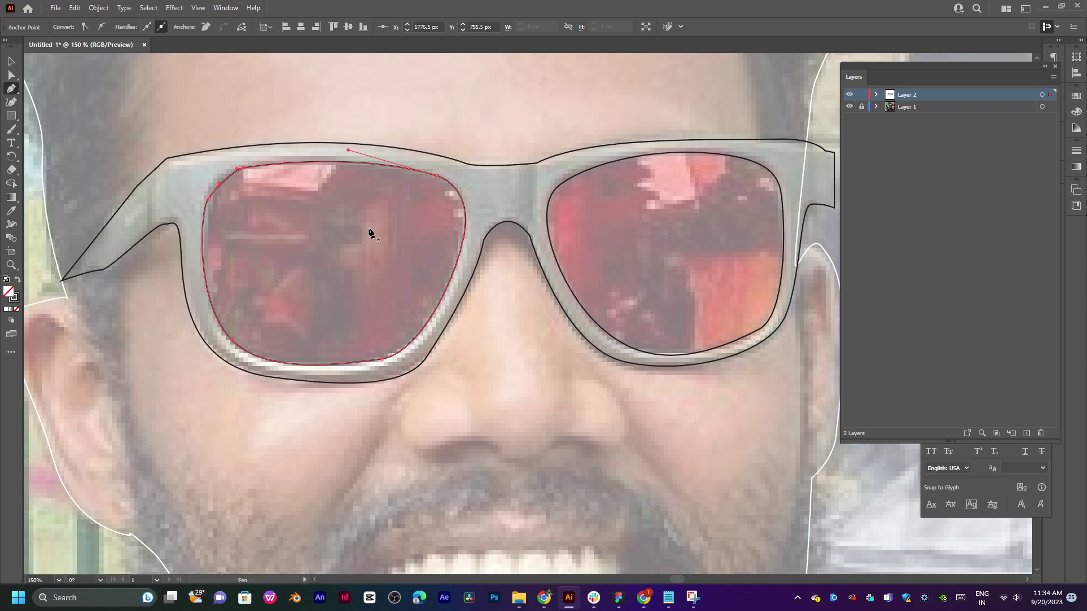
Start a new path below the left temple arm and trace up the temple and along the hairline across the forehead.
scroll(398, 182, "down", 3)
scroll(415, 202, "up", 3)
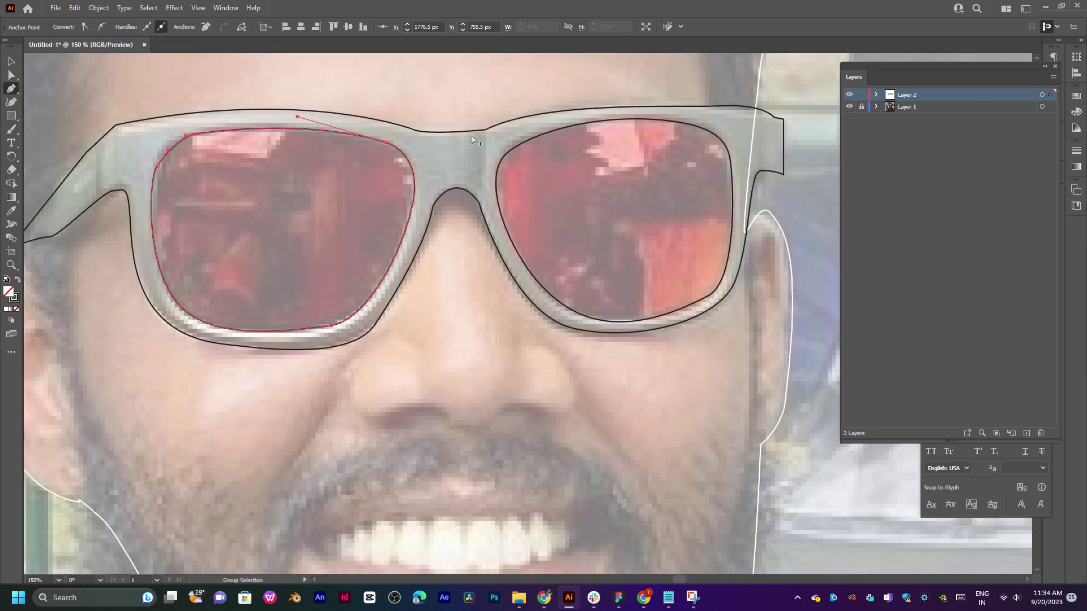
scroll(470, 136, "down", 2)
left_click_drag(482, 145, 464, 187)
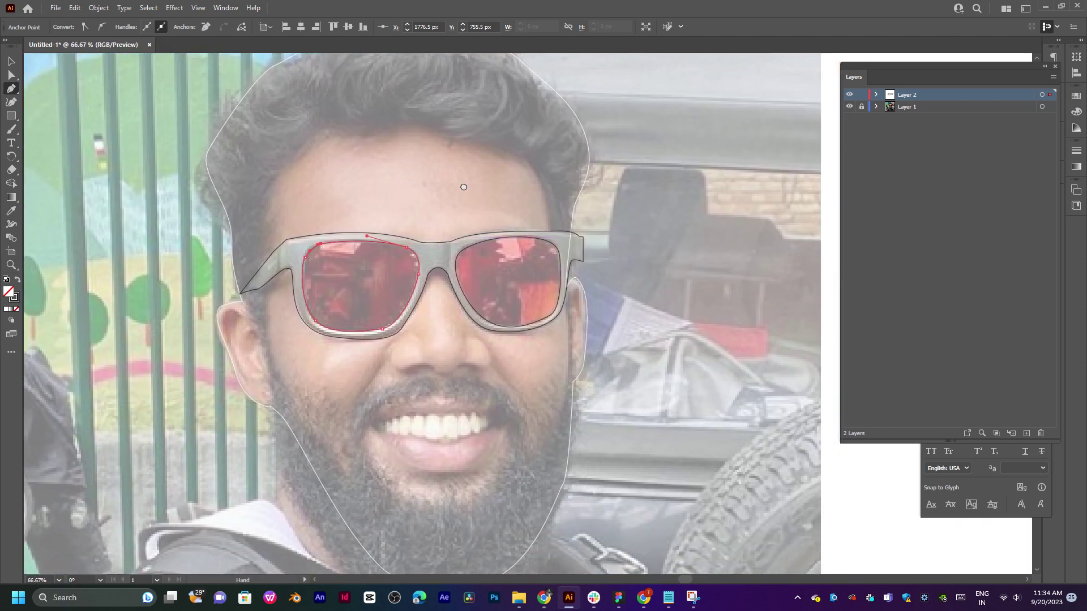
left_click(266, 306)
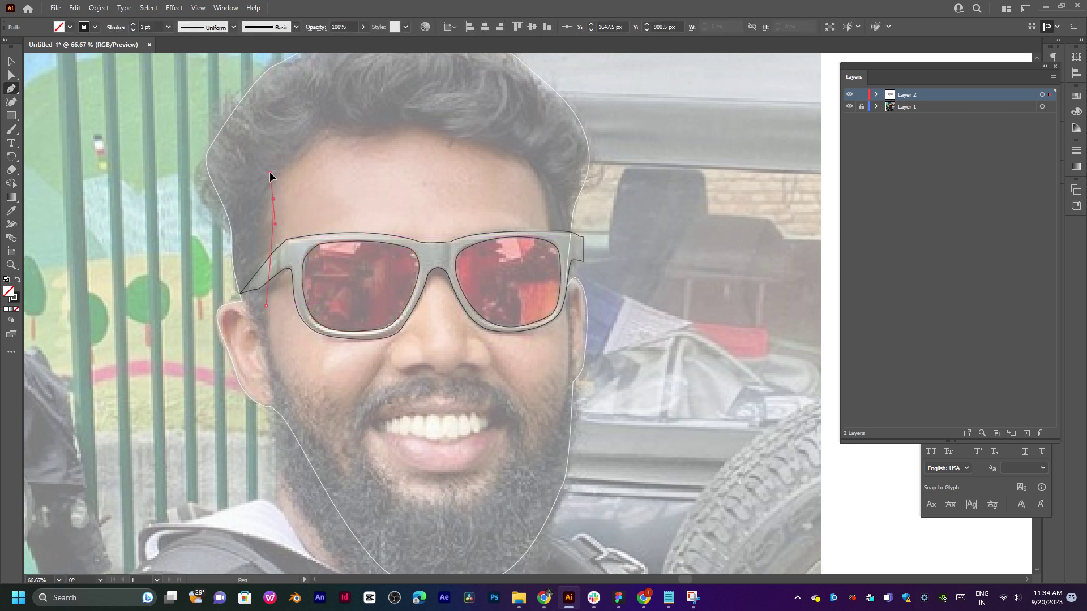
left_click(270, 172)
left_click_drag(318, 139, 332, 135)
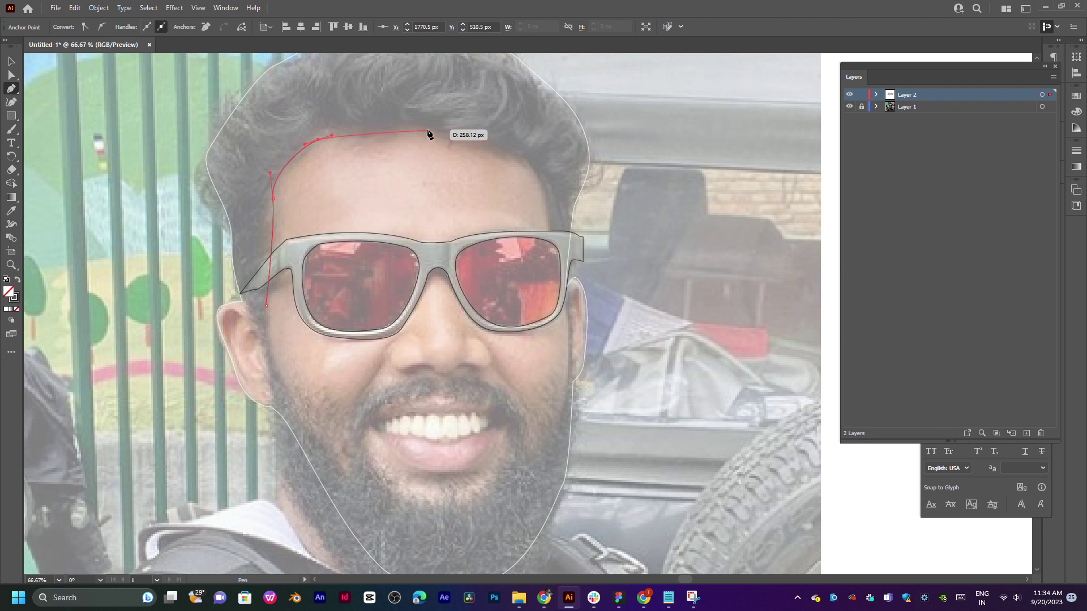
left_click_drag(430, 127, 467, 131)
left_click_drag(515, 160, 543, 161)
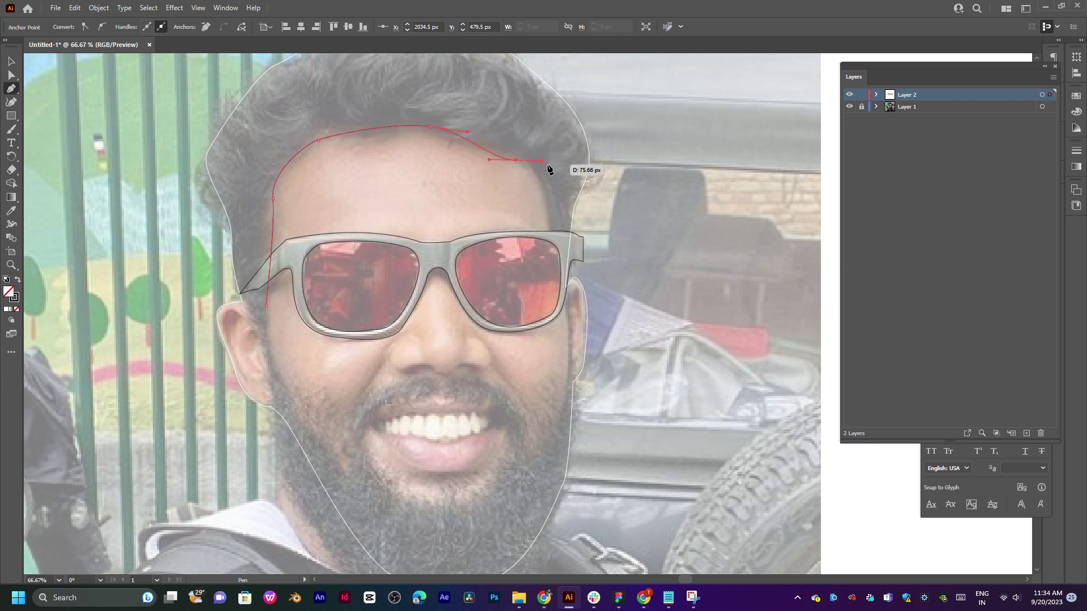
Continue the face path down the right side of the face, around the cheek at the beard and up to the moustache.
left_click_drag(551, 216, 555, 236)
key("space")
mouse_move(560, 322)
left_mouse_down()
mouse_move(552, 286)
mouse_move(558, 328)
left_mouse_up()
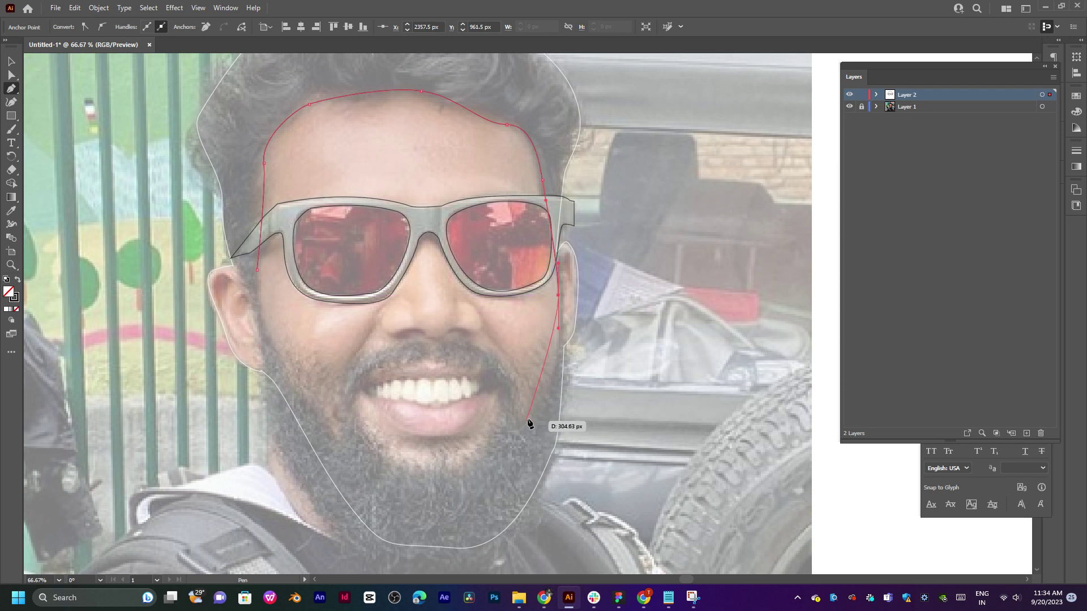
left_click_drag(538, 395, 513, 414)
left_click_drag(504, 360, 491, 353)
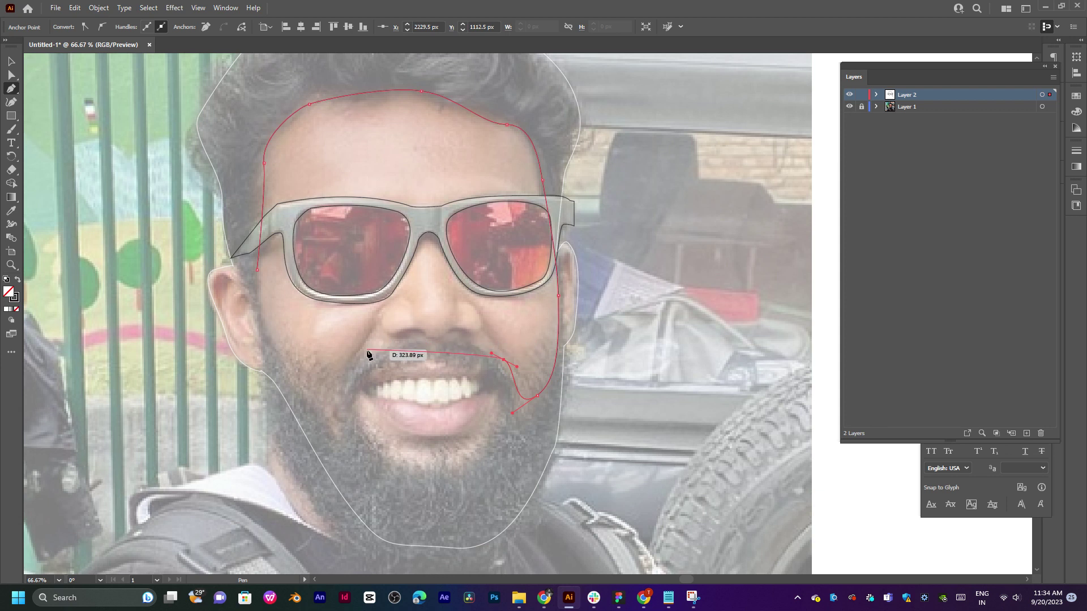
Trace the moustache's upper edge and the left cheek's beard line, then close the face path at the left temple.
left_click_drag(355, 360, 279, 406)
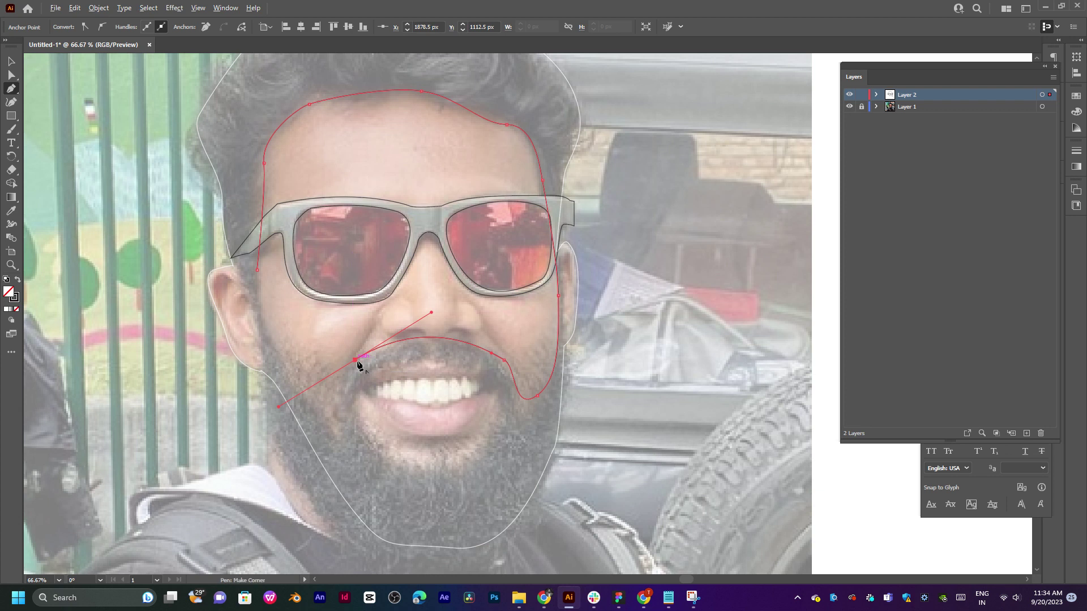
left_click_drag(355, 361, 349, 443)
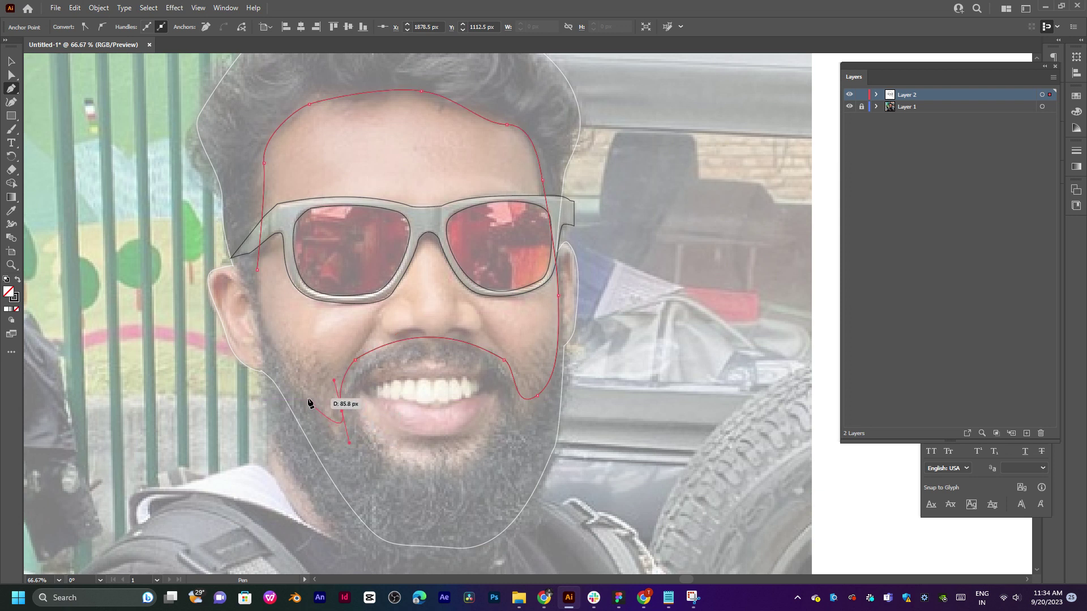
left_click(282, 352)
key("Escape")
left_click(259, 273)
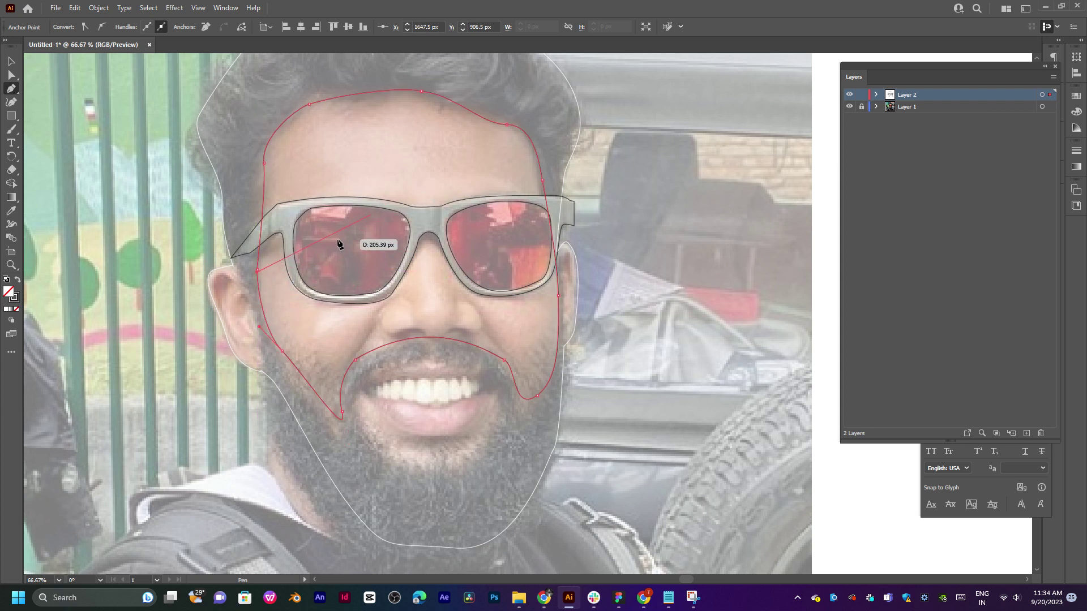
left_click(258, 271)
scroll(377, 356, "up", 1)
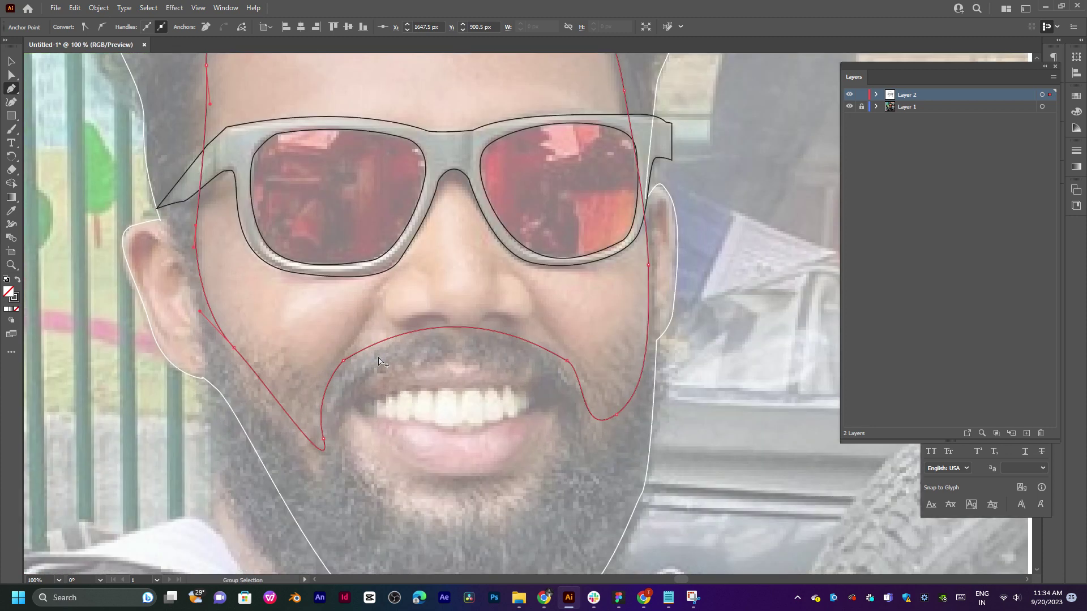
Start a new path beside the bridge of the nose and curve it around the left nostril to its base.
left_click_drag(377, 273, 346, 352)
left_click(365, 356)
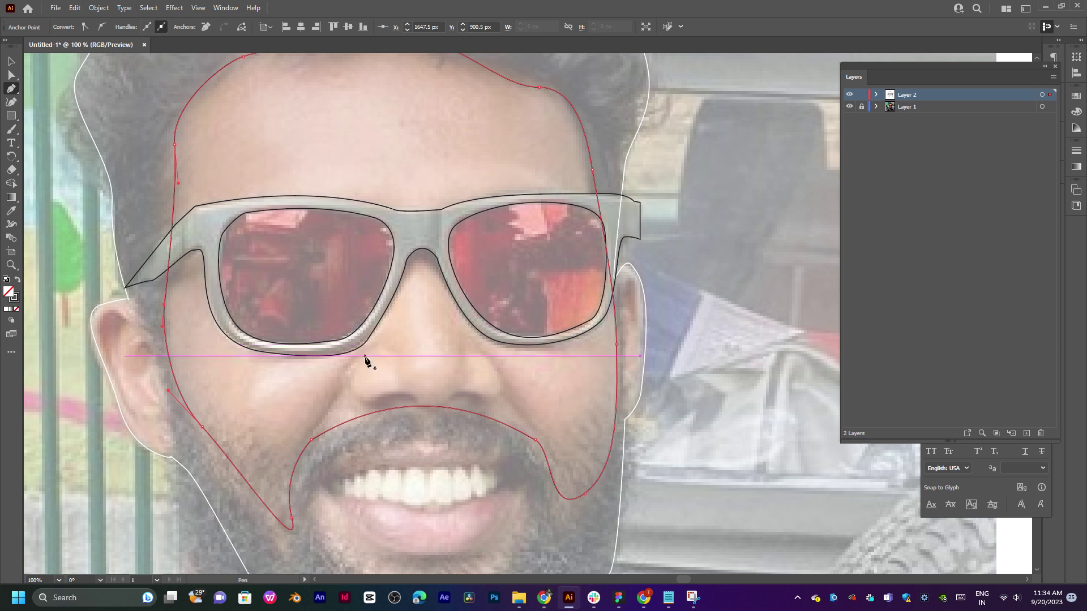
left_click_drag(370, 406, 404, 424)
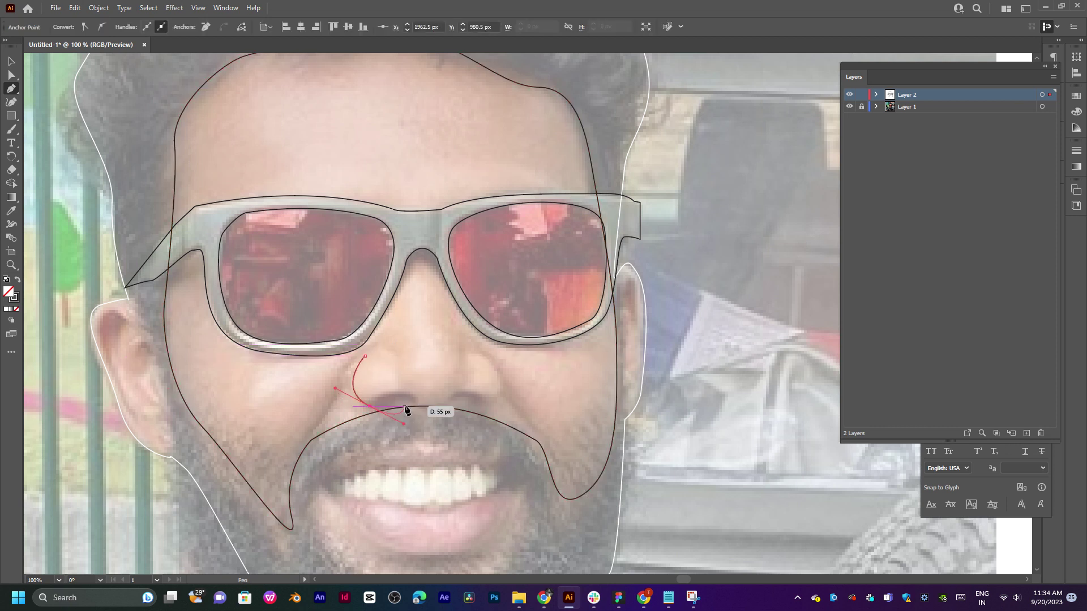
left_click(371, 407)
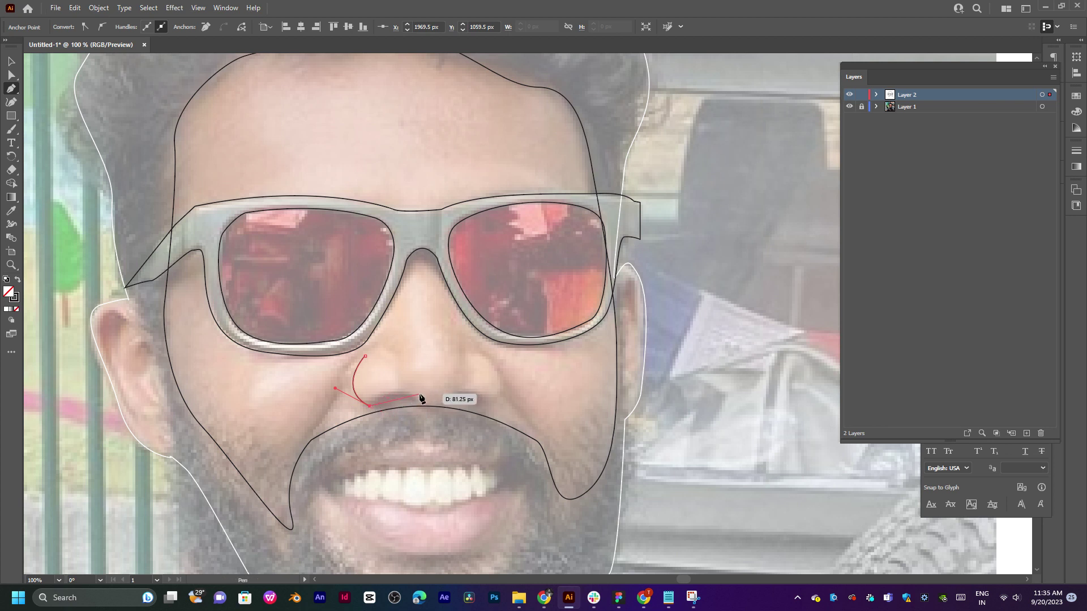
Continue the nose path along the base of the nose and around the right nostril, leaving it as an open path.
left_click(441, 408)
left_click_drag(441, 407, 481, 347)
left_click(417, 395)
left_click(450, 396)
left_click(475, 353, "ctrl")
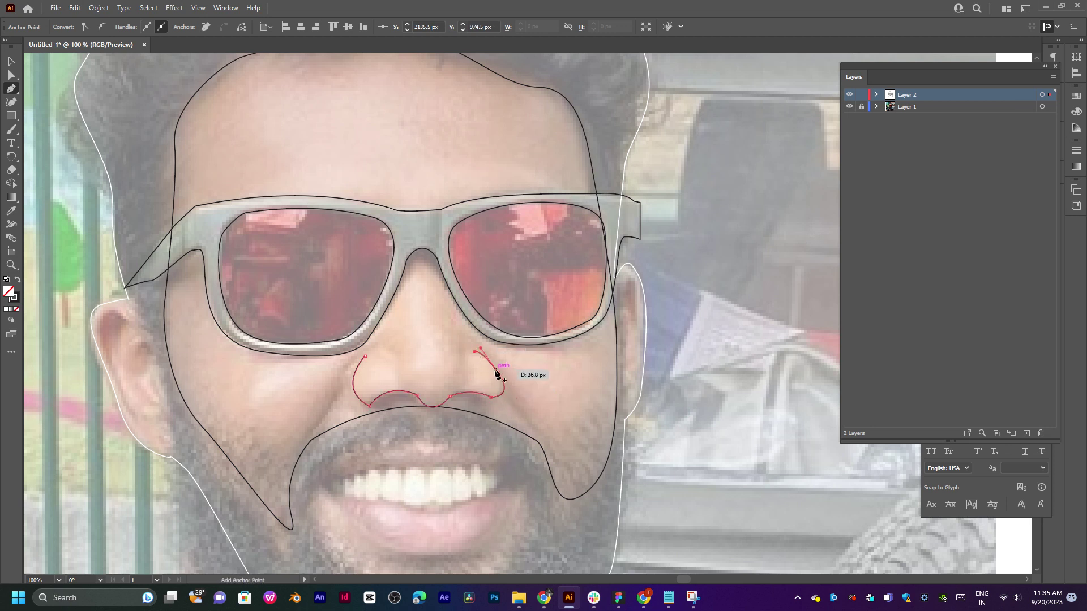
left_click(474, 351)
left_click_drag(535, 369, 532, 367)
key("v")
left_click(535, 379)
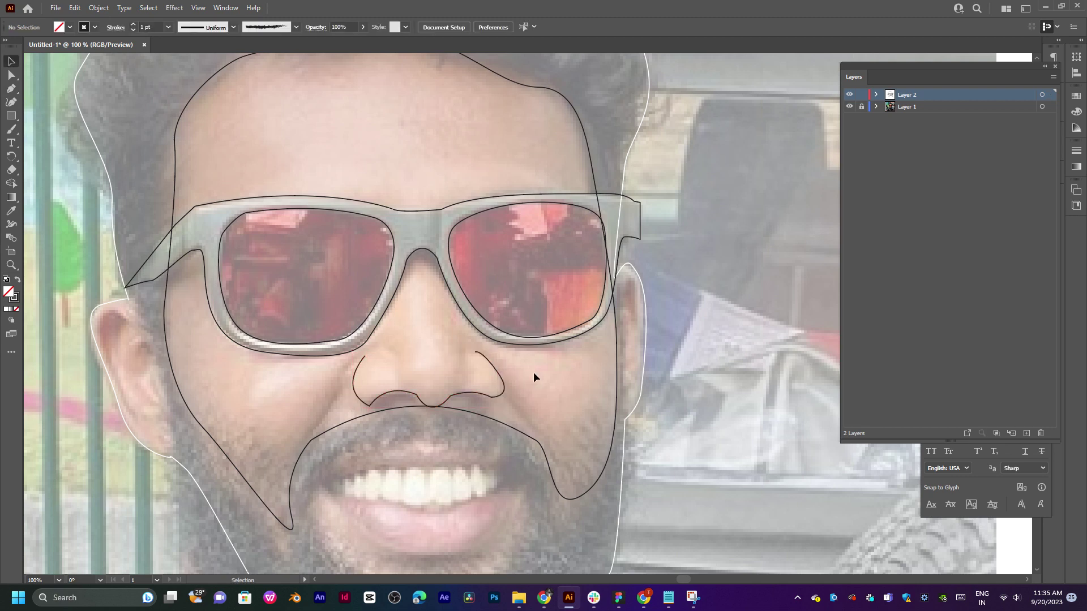
Start a mouth path at the right corner and trace the lower lip's outer edge to the left corner.
key("space")
left_click_drag(474, 290, 500, 167)
left_click_drag(513, 344, 456, 271)
key("p")
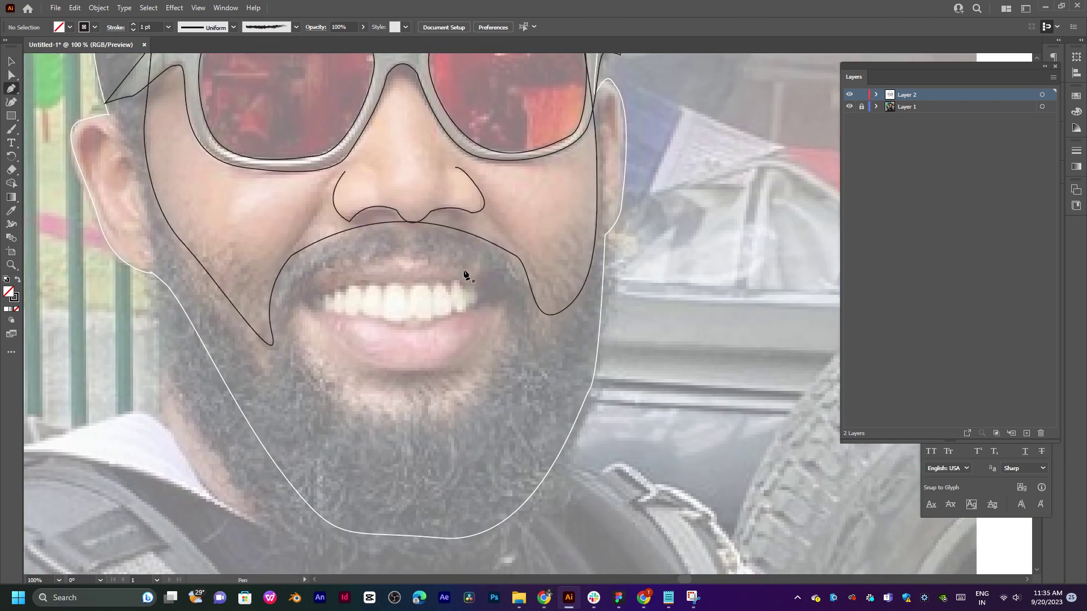
left_click(503, 297)
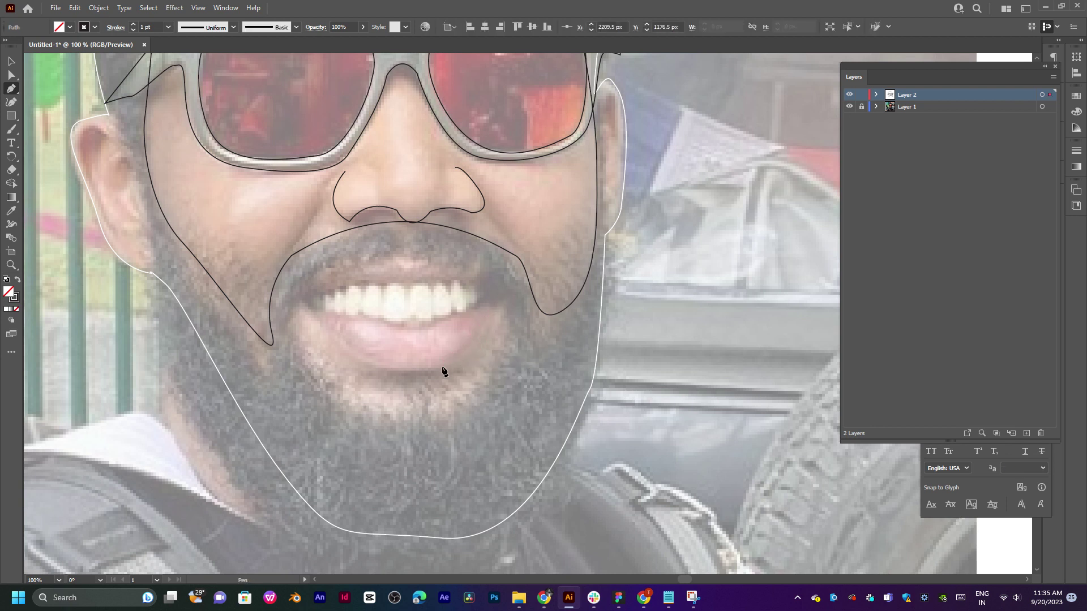
left_click_drag(442, 367, 414, 376)
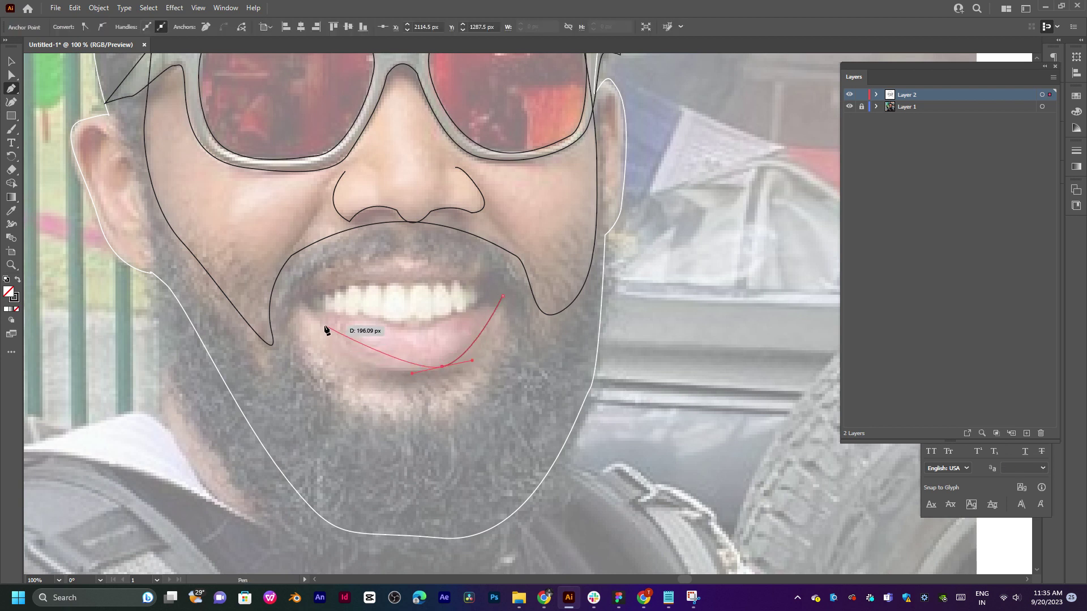
left_click_drag(342, 346, 310, 317)
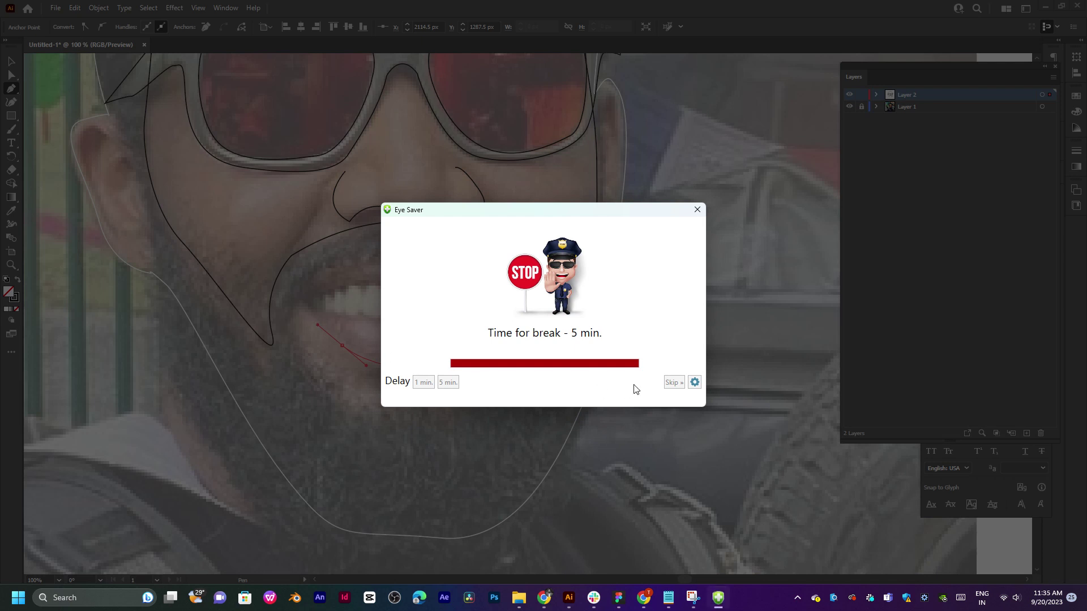
left_click(672, 381)
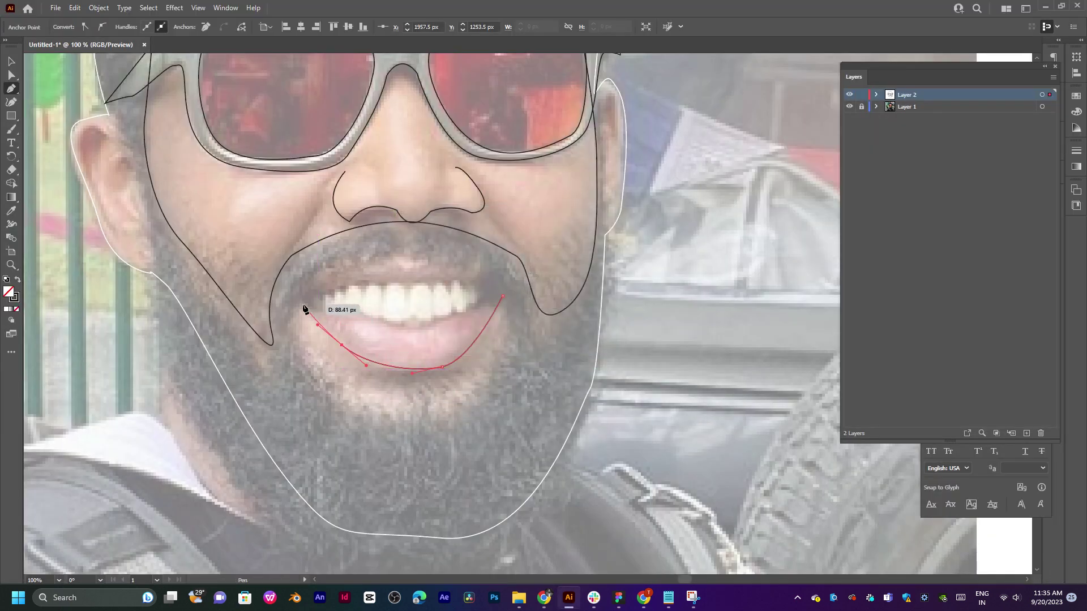
left_click_drag(298, 304, 316, 288)
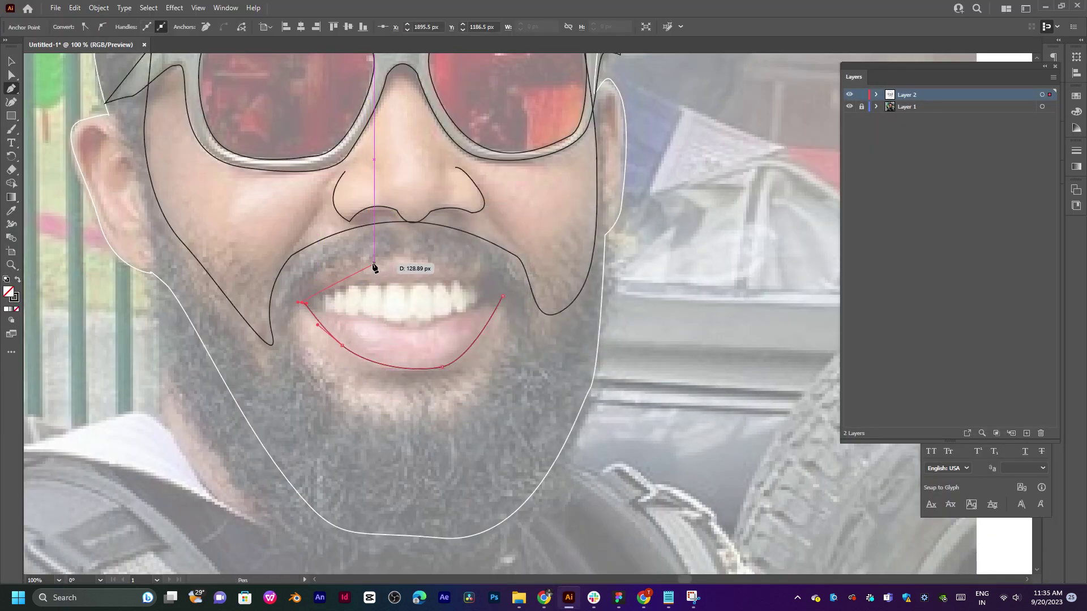
Trace the upper lip's outer edge with a pointed dip at its centre and close the path at the right mouth corner.
left_click_drag(386, 259, 463, 253)
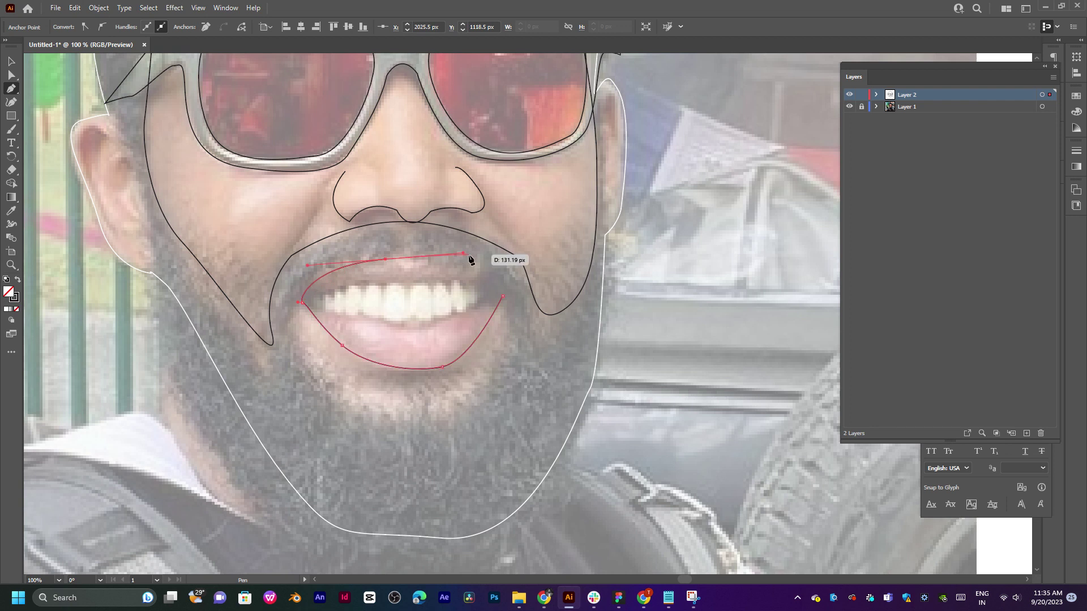
left_click(386, 259)
left_click(410, 275, "ctrl")
left_click(409, 272)
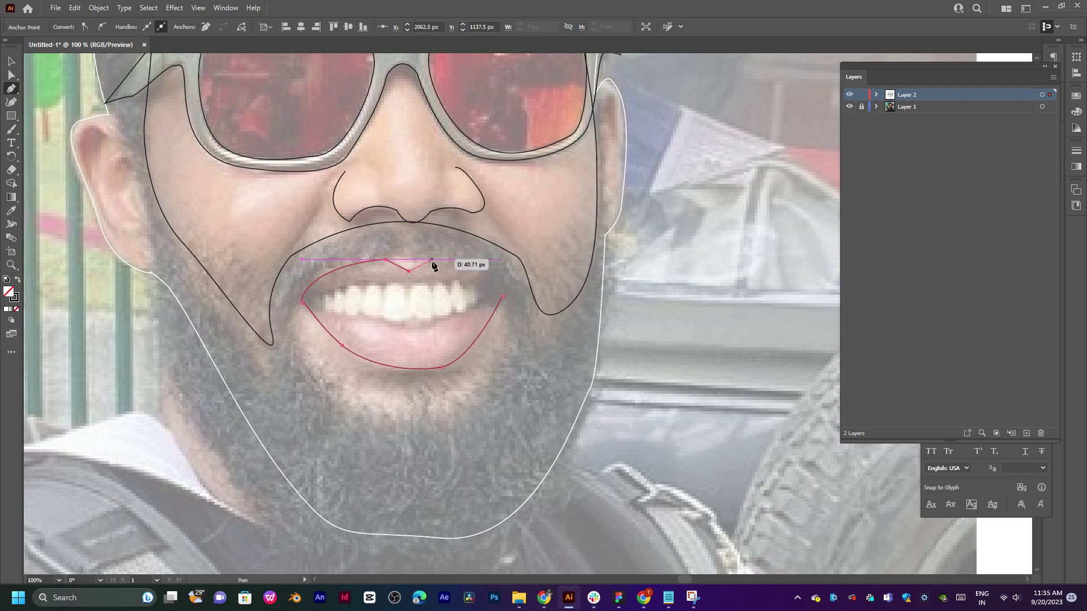
left_click(428, 259)
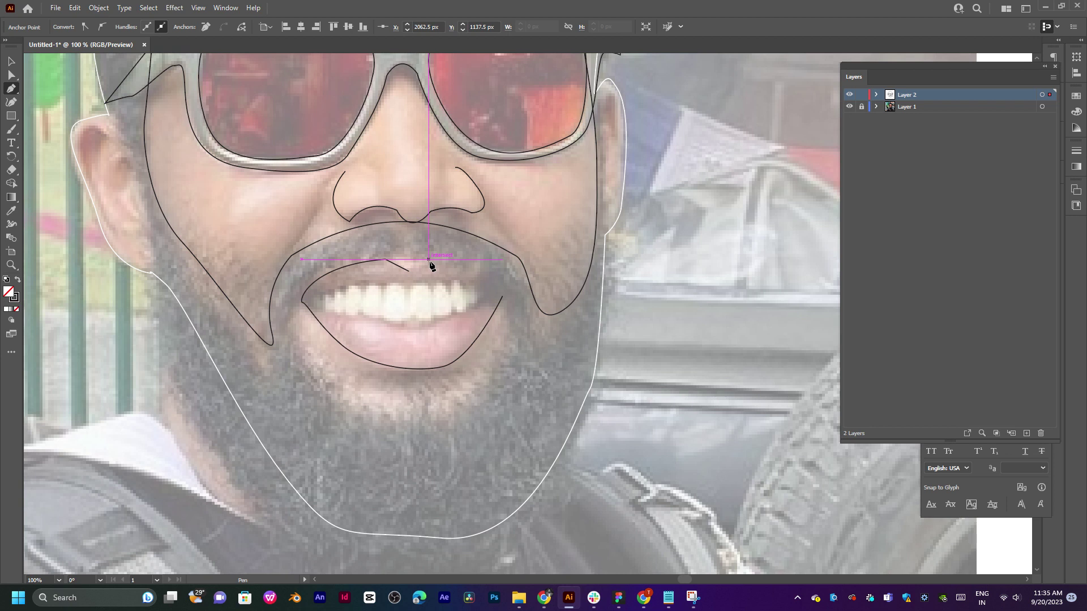
left_click(501, 284)
left_click(503, 295)
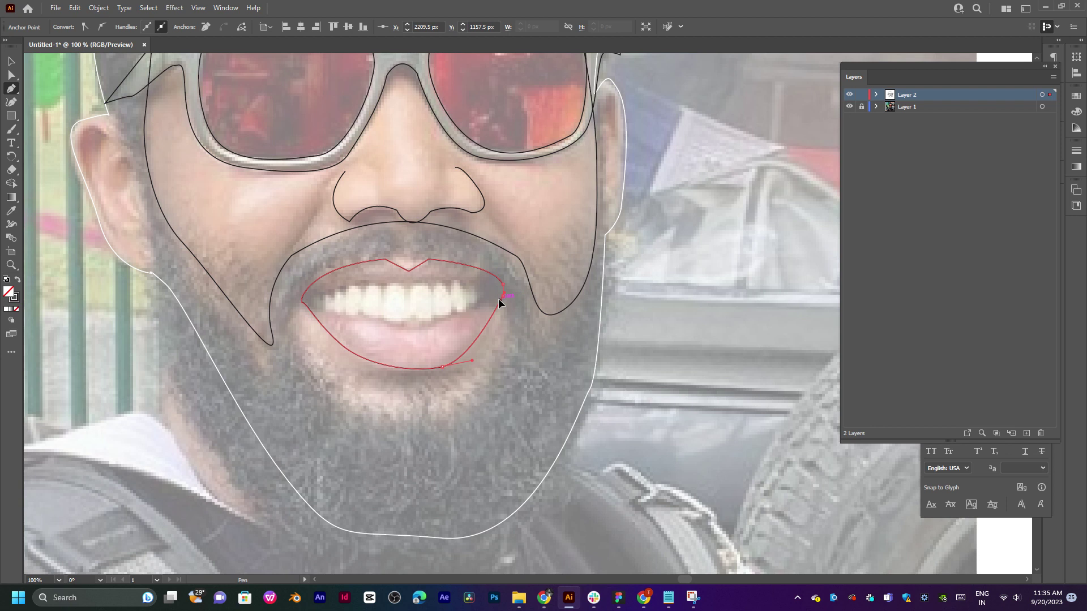
left_click_drag(499, 299, 498, 301)
Start a path at the left end of the teeth and trace their upper edge to the right end.
left_click_drag(405, 297, 428, 290)
left_click(329, 305)
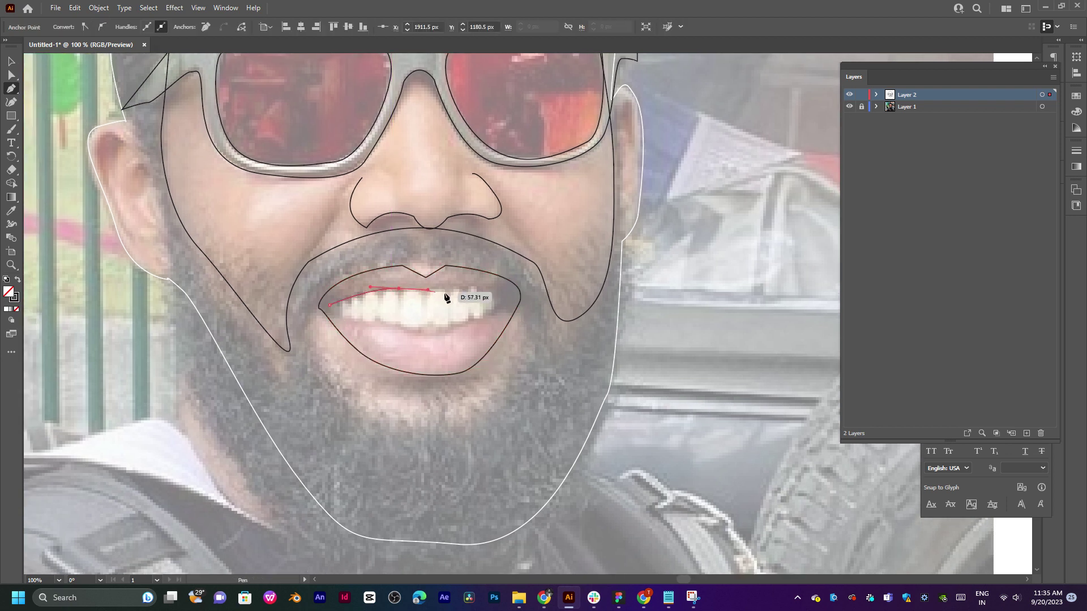
left_click(477, 287)
left_click(502, 296)
left_click(526, 306)
left_click_drag(547, 317, 534, 306)
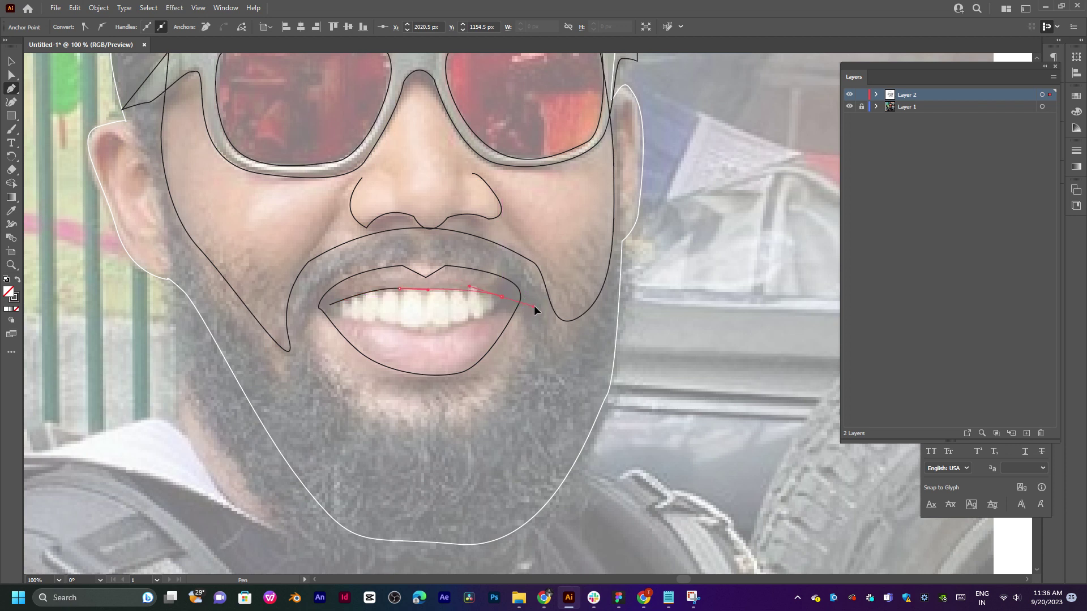
left_click(502, 298)
Trace the teeth's lower edge back and close the path at its left starting point.
left_click_drag(501, 307, 495, 312)
left_click_drag(434, 335, 421, 336)
left_click(367, 321)
left_click(329, 306)
Move the lowest anchor of the teeth path slightly upward to fit the teeth's lower edge.
key("ctrl+space")
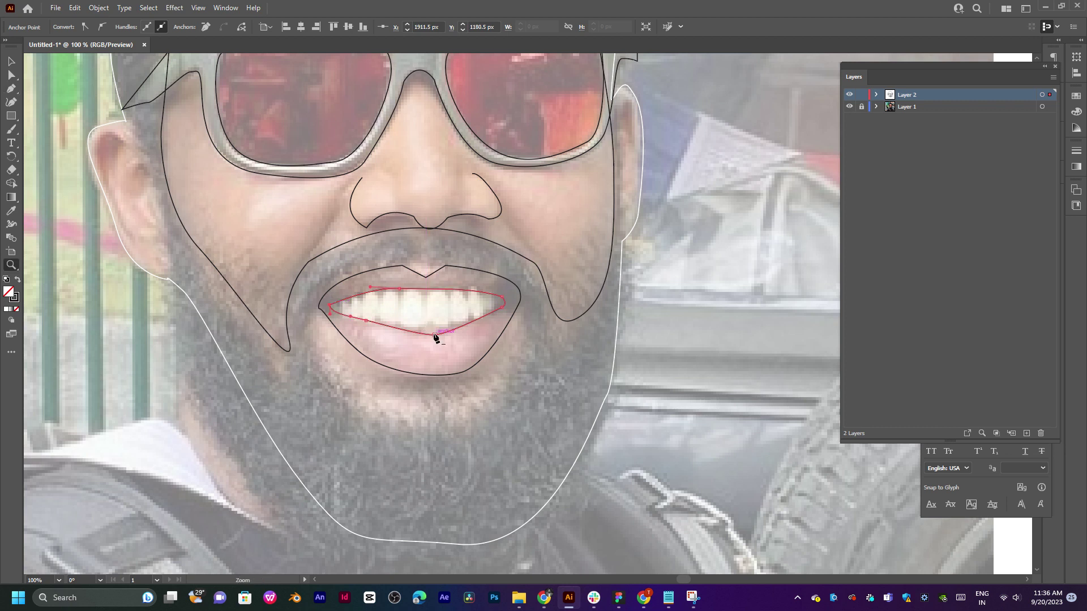
key("a")
left_click_drag(435, 334, 433, 330)
left_click(532, 340)
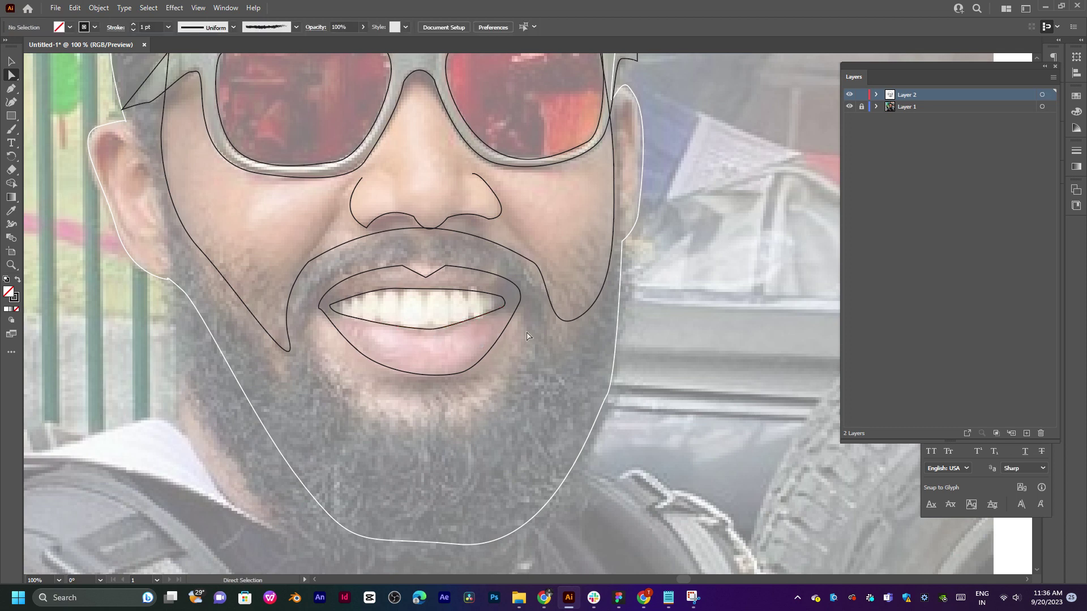
Move the head outline's anchor above the left ear slightly inward, just below the tip of the glasses' temple arm.
left_click_drag(438, 285, 481, 323)
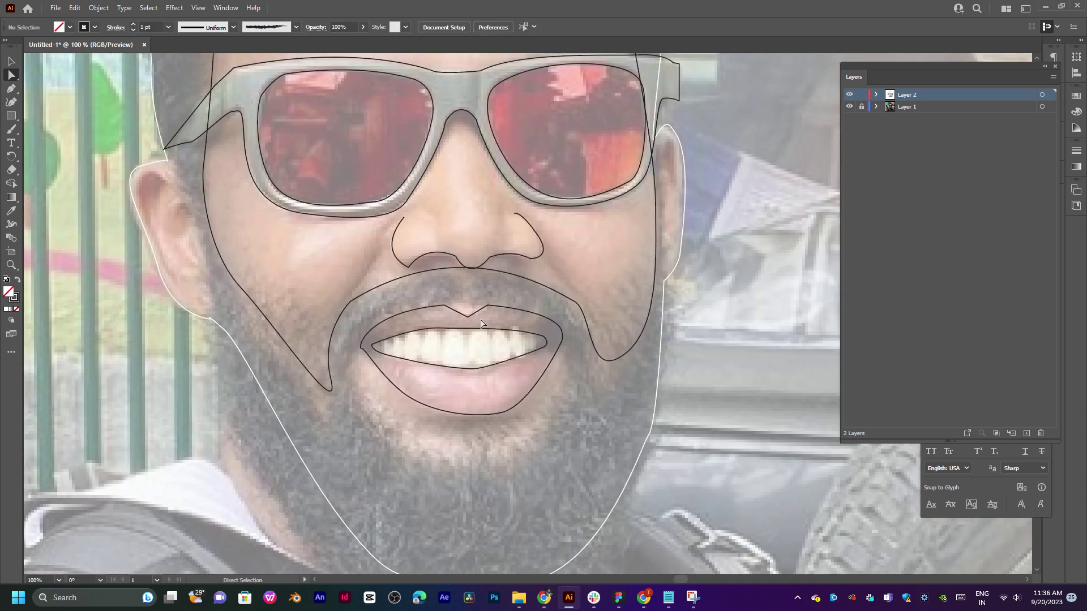
scroll(482, 323, "up", 3)
scroll(481, 323, "left", 1)
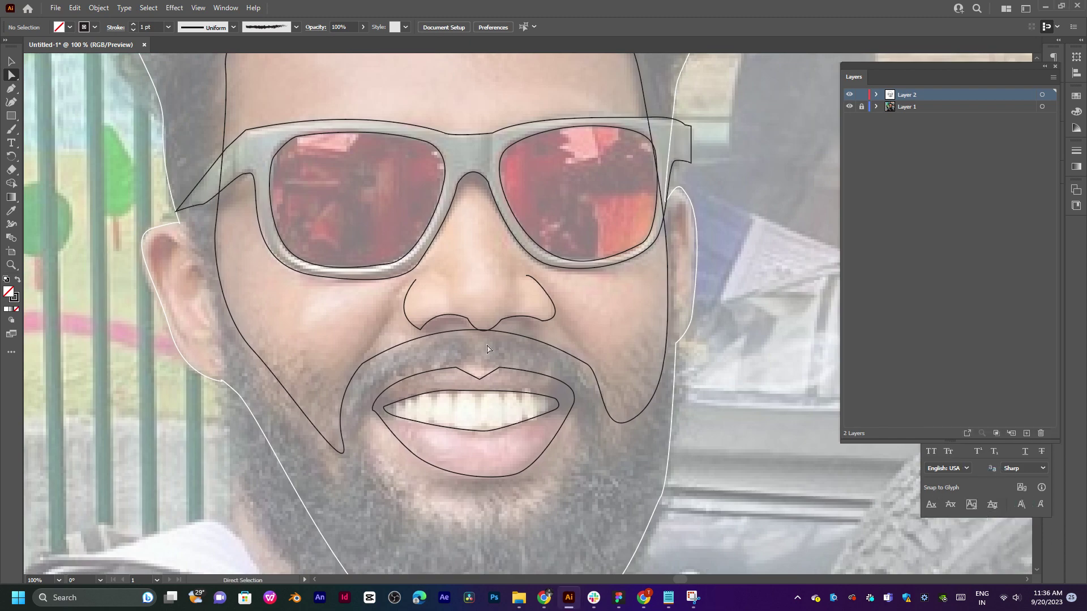
scroll(487, 348, "up", 7)
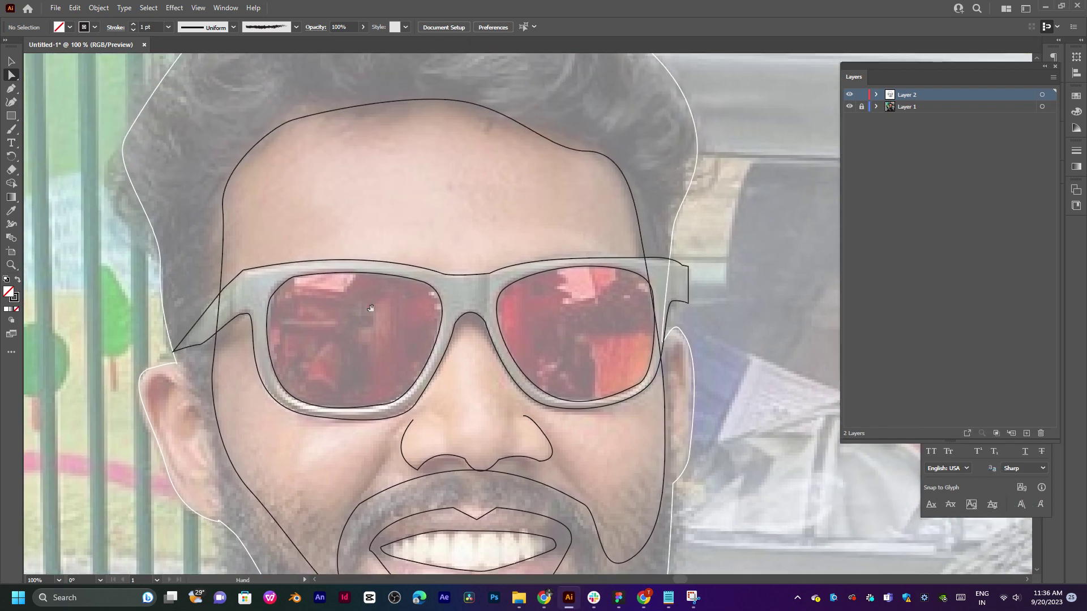
left_click_drag(371, 308, 402, 249)
left_click_drag(164, 290, 212, 319)
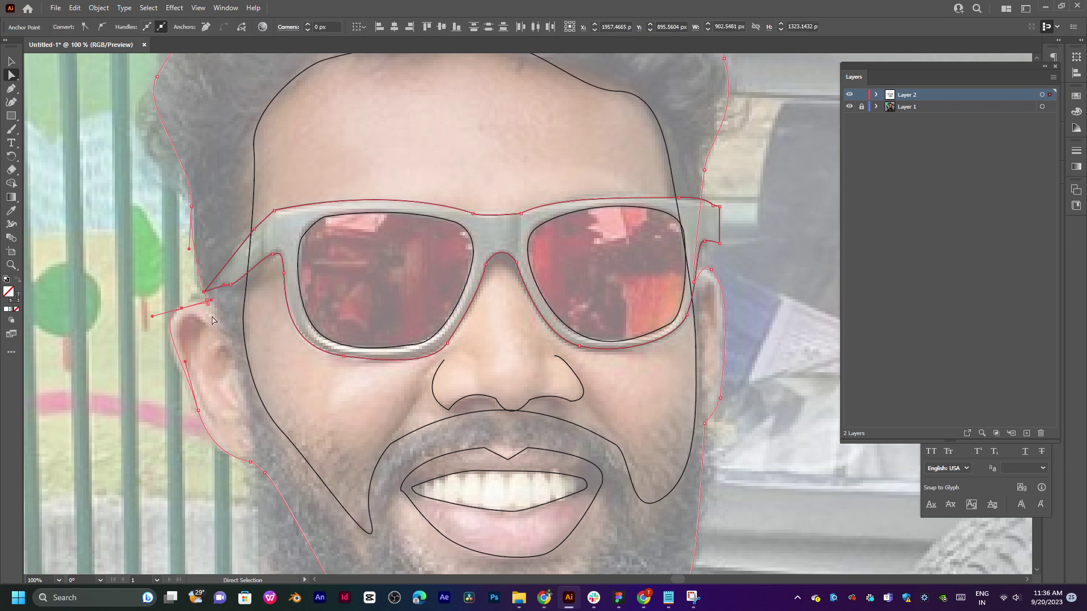
left_click(213, 320)
left_click(208, 304)
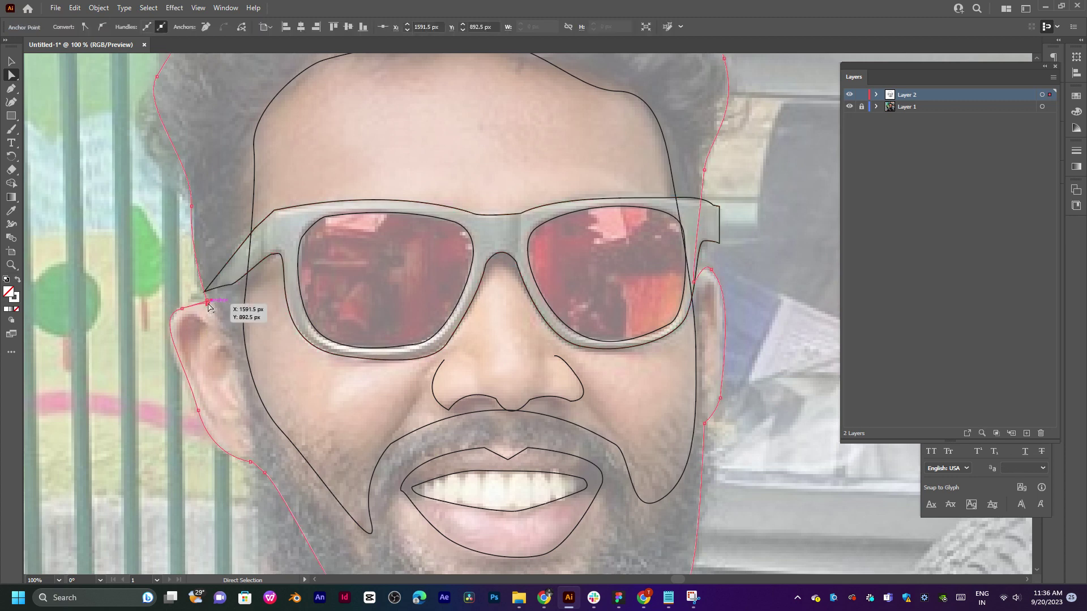
left_click_drag(208, 305, 212, 304)
left_click(231, 326)
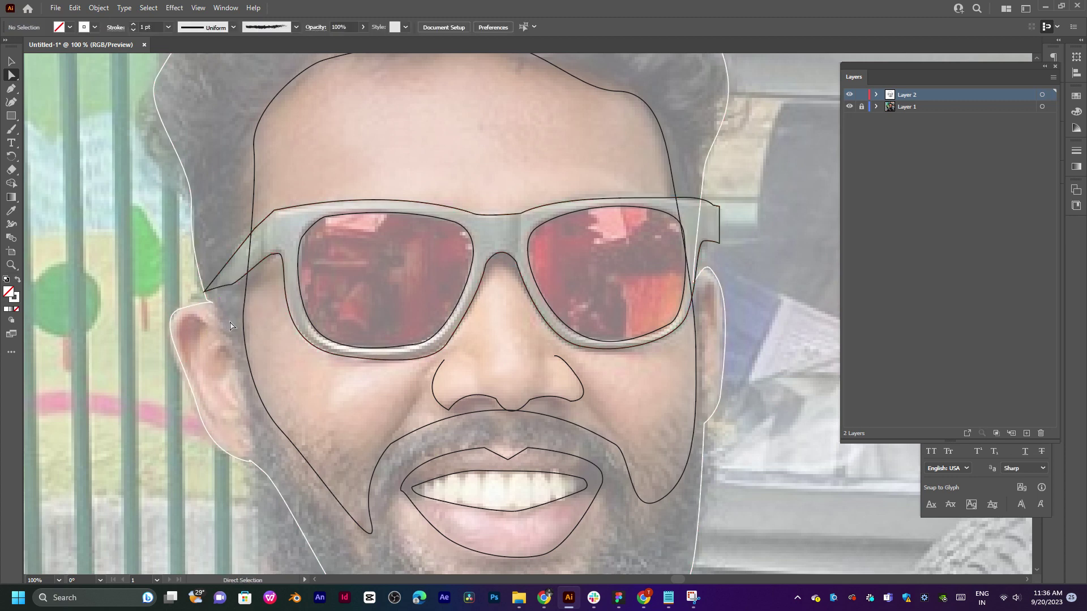
scroll(231, 326, "down", 5)
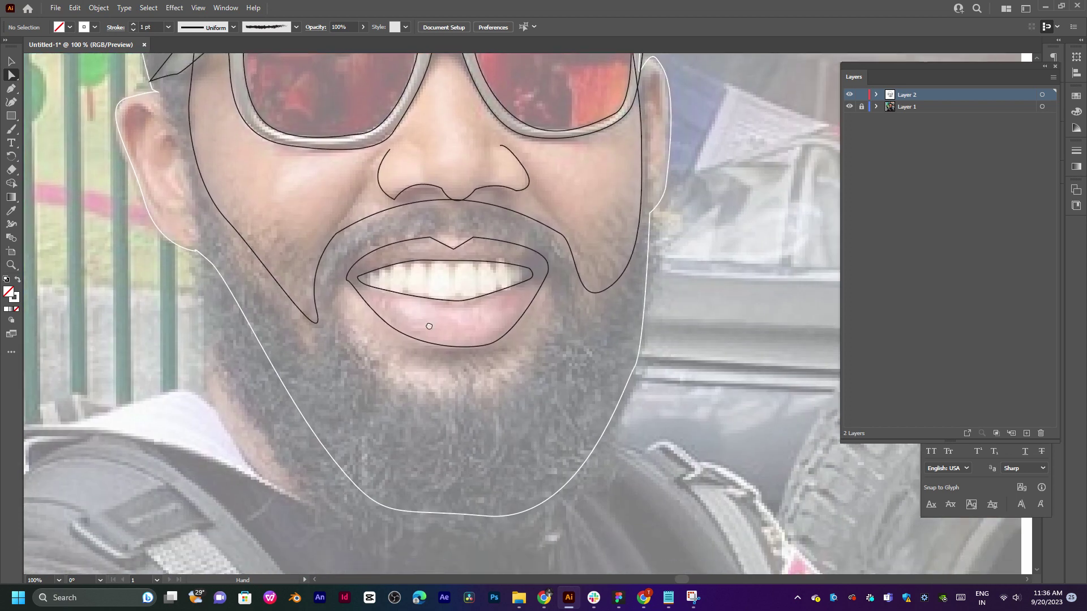
scroll(426, 327, "up", 7)
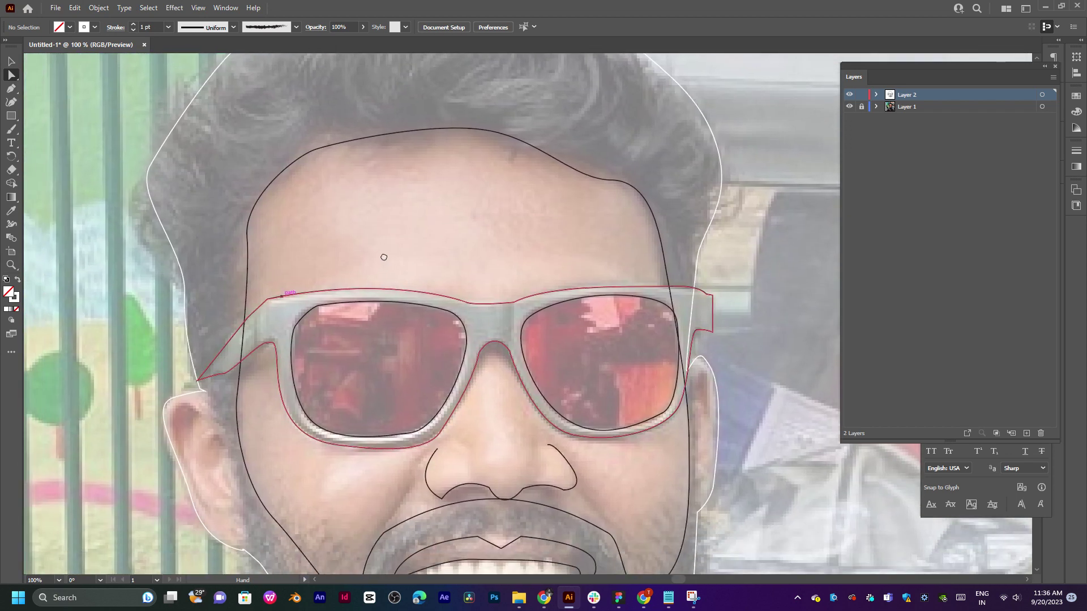
left_click_drag(384, 257, 410, 260)
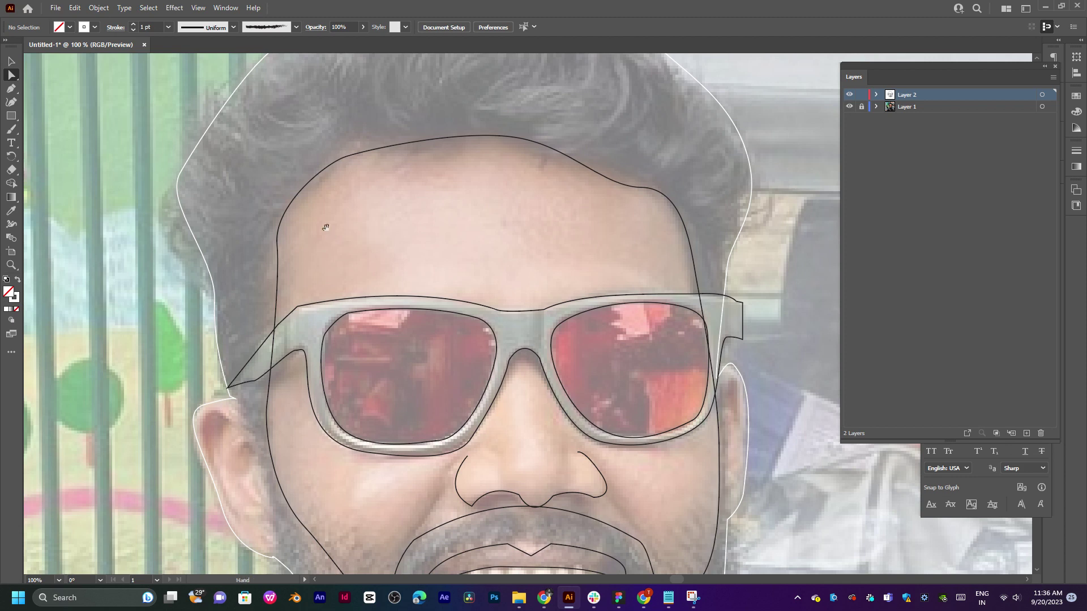
left_click_drag(331, 232, 364, 165)
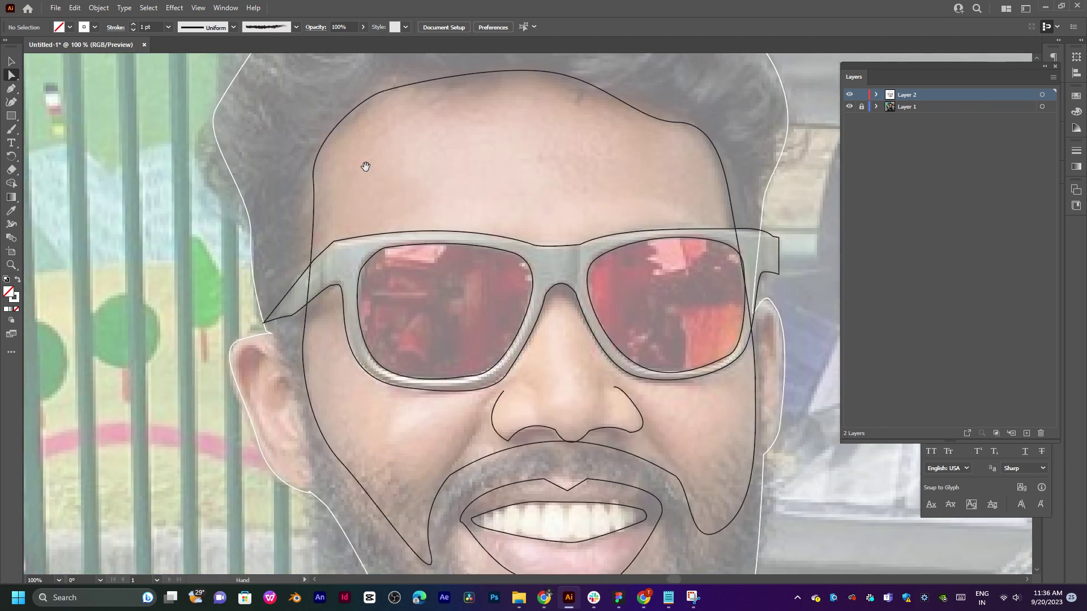
left_click_drag(288, 231, 289, 267)
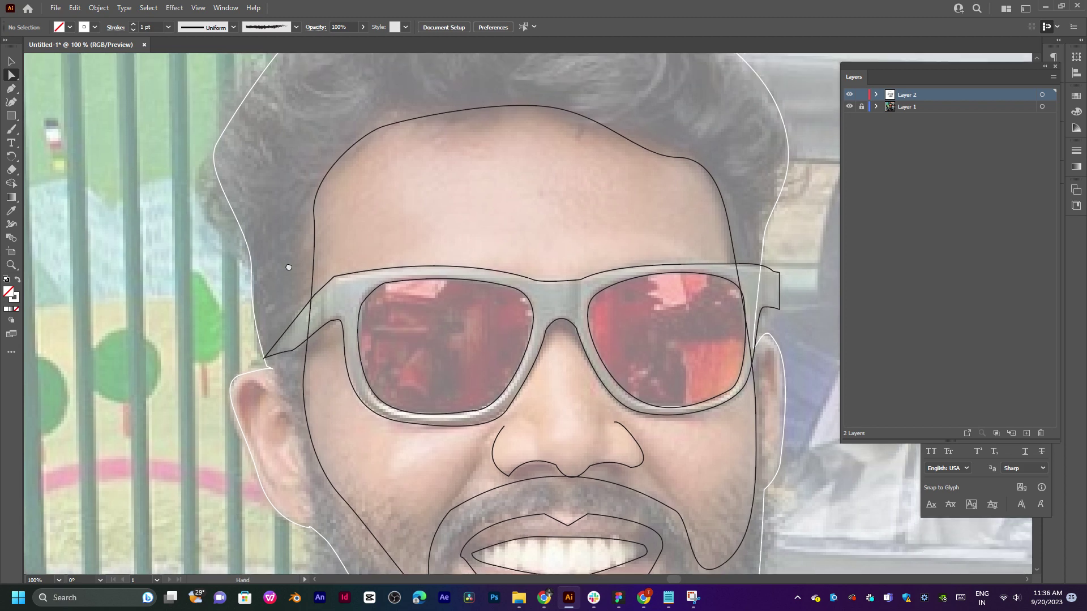
left_click_drag(317, 190, 321, 251)
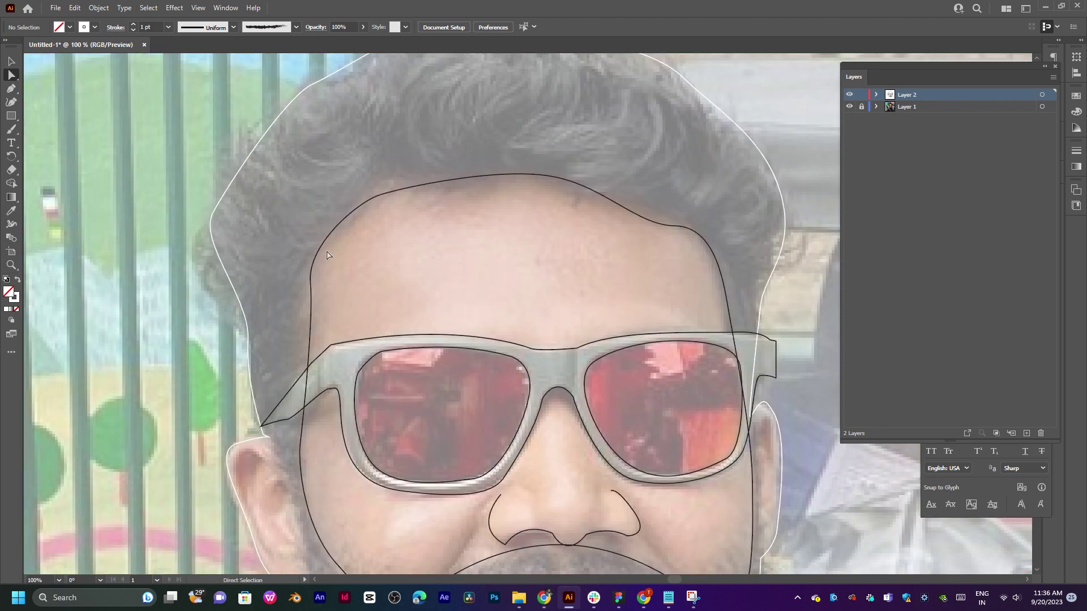
Lock the traced outline layer, add a new layer above it and try a Paintbrush stroke over the left side of the hair.
left_click(1026, 433)
left_click(11, 129)
left_click_drag(293, 242, 295, 244)
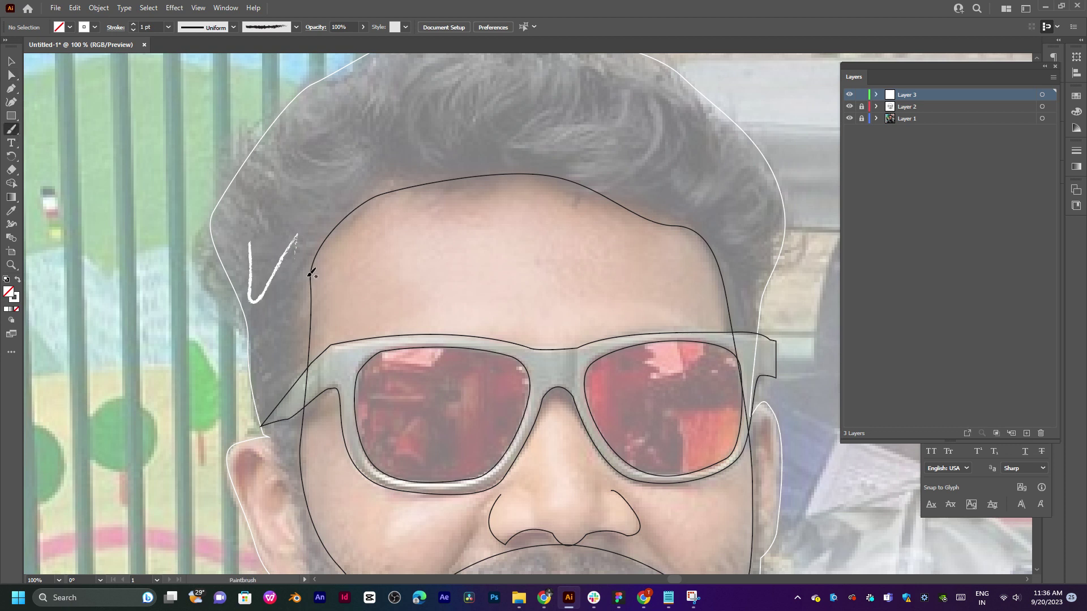
key("ctrl+z")
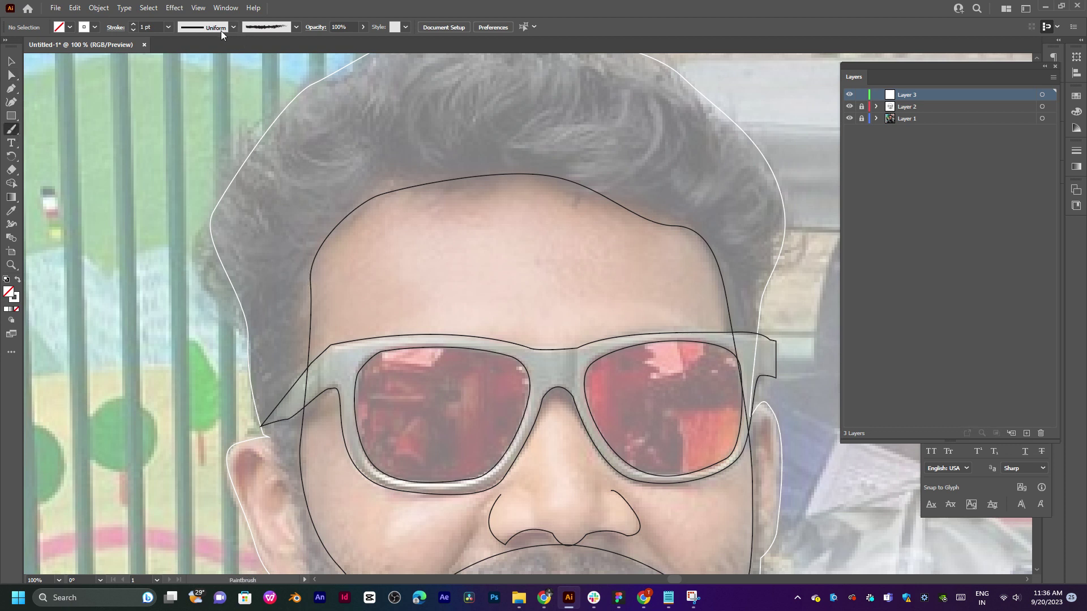
Set the Paintbrush stroke to the tapered elliptical width profile and the Basic brush definition.
left_click(221, 35)
left_click(204, 63)
left_click_drag(321, 241, 335, 295)
key("ctrl+z")
left_click(272, 28)
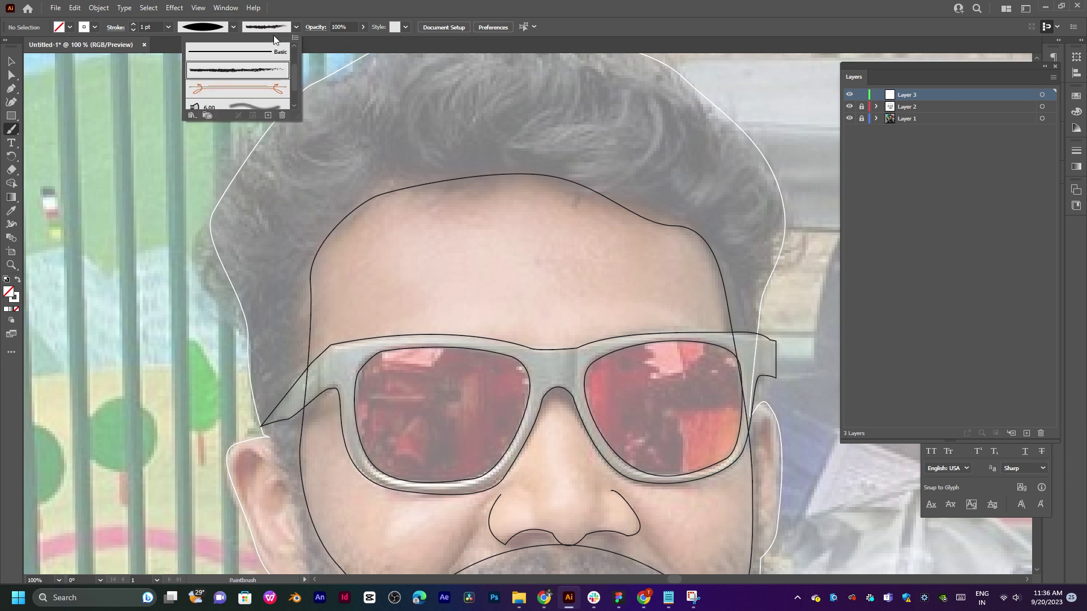
left_click(247, 105)
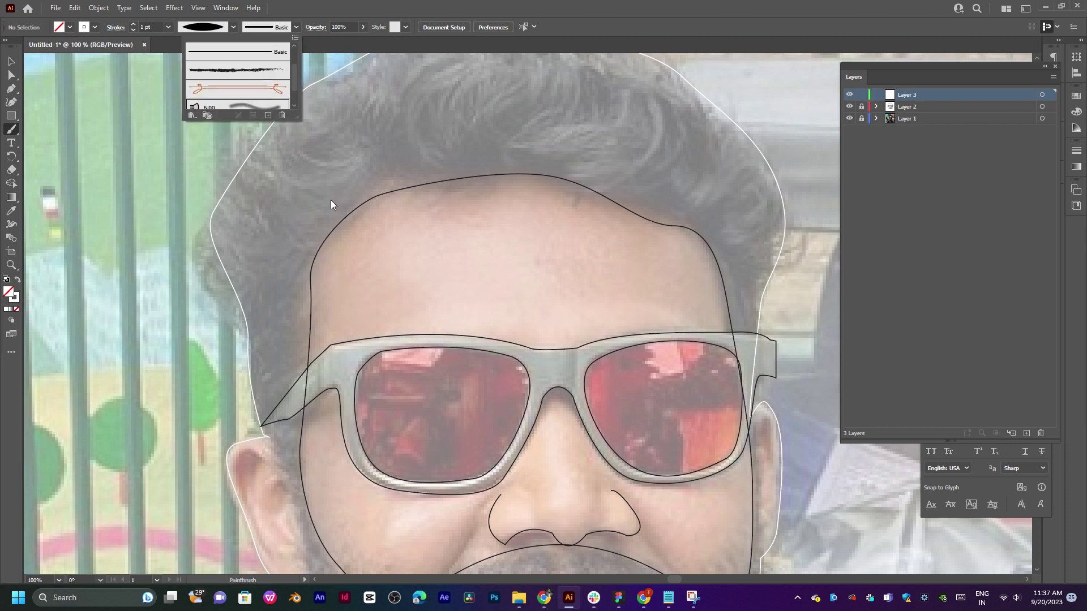
Try white Paintbrush strokes over the left side of the hair and undo them.
left_click_drag(336, 168, 306, 237)
key("ctrl+z")
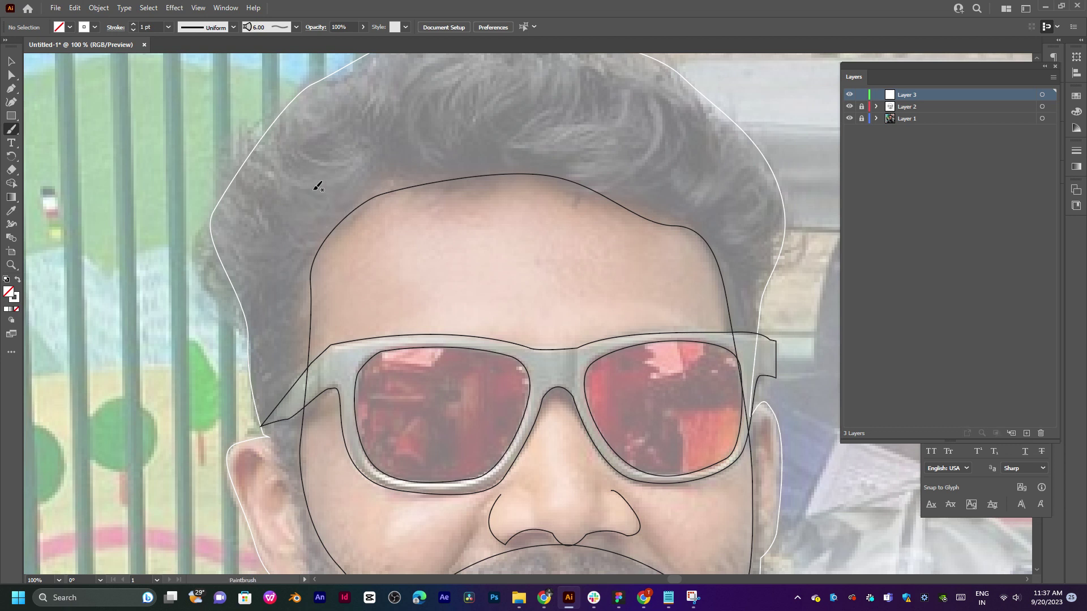
left_click_drag(258, 151, 323, 209)
left_click_drag(313, 129, 360, 179)
left_click_drag(352, 113, 378, 153)
key("ctrl+z")
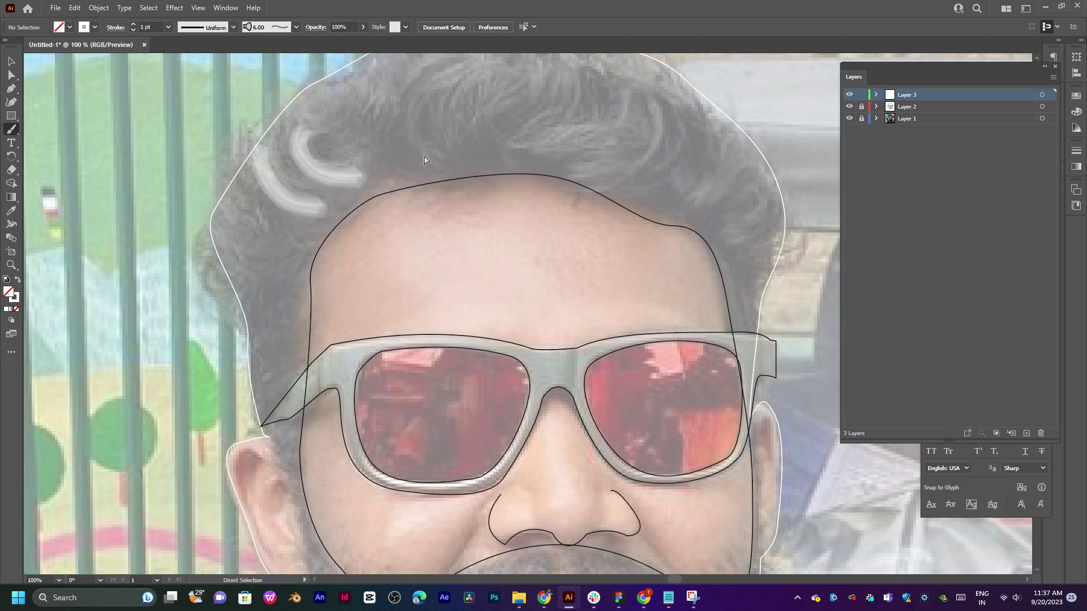
key("ctrl+z")
key("ctrl+z")
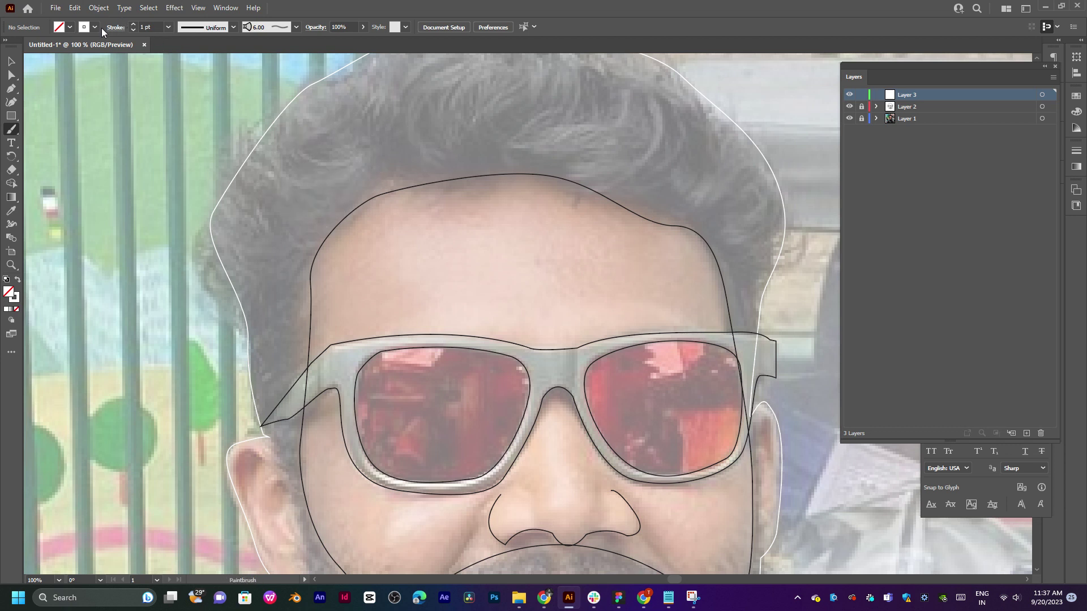
Set the Paintbrush stroke colour to black.
left_click(94, 28)
left_click(32, 47)
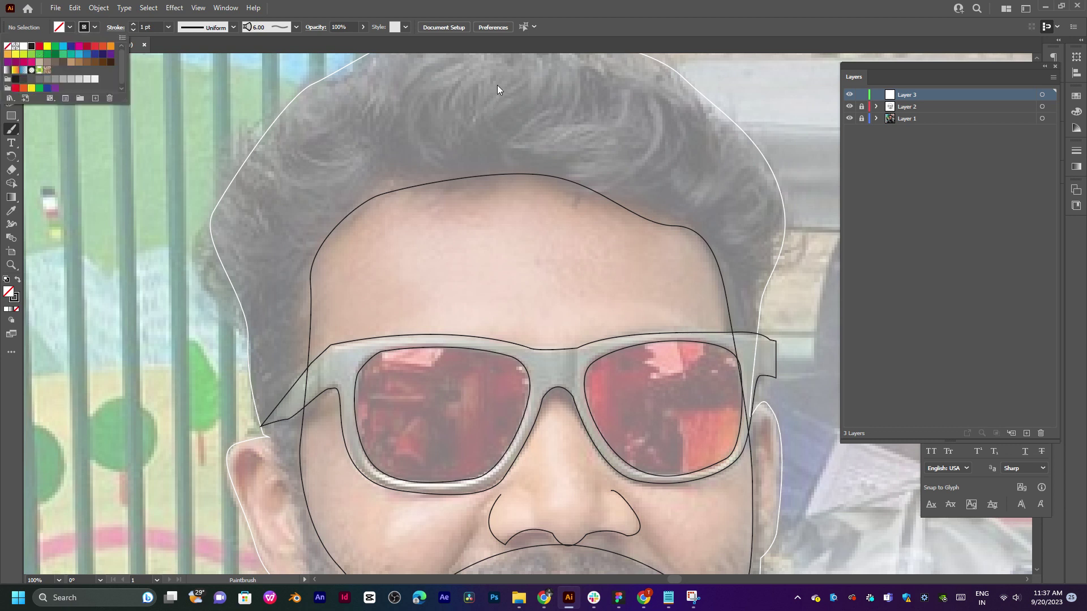
left_click(510, 132)
Try three curved black strokes with the 6.00 bristle brush across the top of the hair and undo them.
left_click_drag(496, 77, 493, 174)
mouse_move(540, 95)
left_mouse_down()
mouse_move(512, 127)
mouse_move(533, 154)
left_mouse_up()
mouse_move(592, 119)
left_mouse_down()
mouse_move(590, 140)
mouse_move(611, 161)
left_mouse_up()
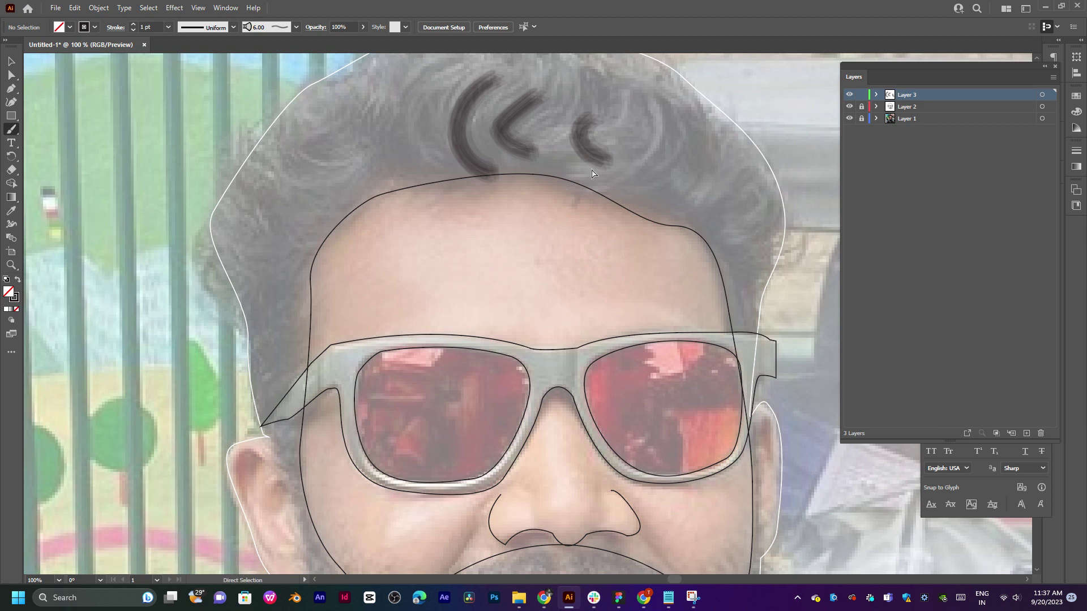
key("ctrl+z")
key("ctrl+z")
key("ctrl+z")
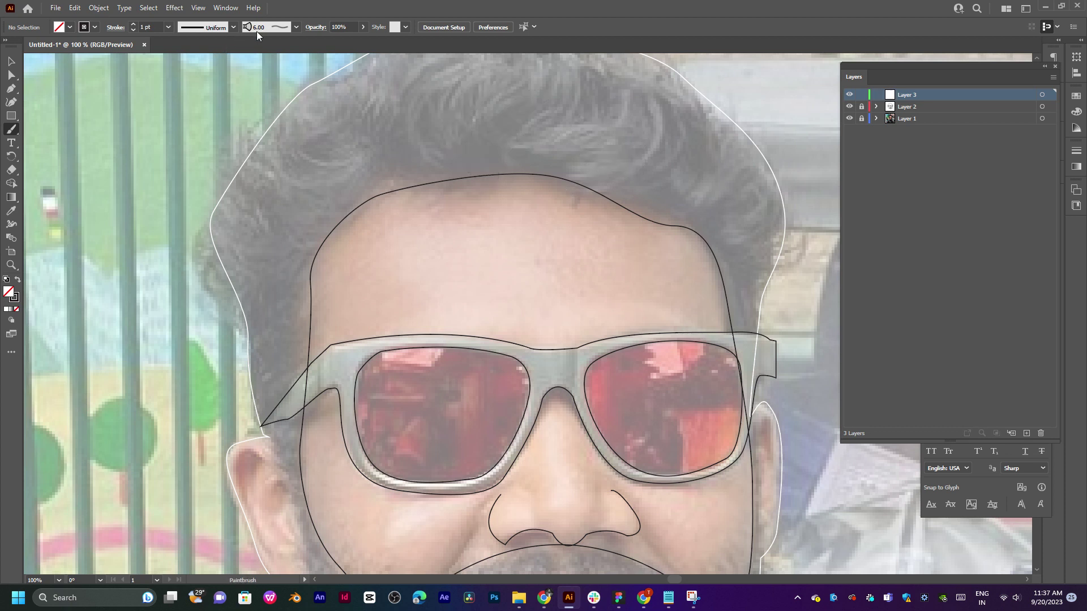
Try the 15 pt. Round brush definition with one stroke over the hair above the forehead, and undo the stroke.
left_click(257, 30)
scroll(253, 80, "up", 5)
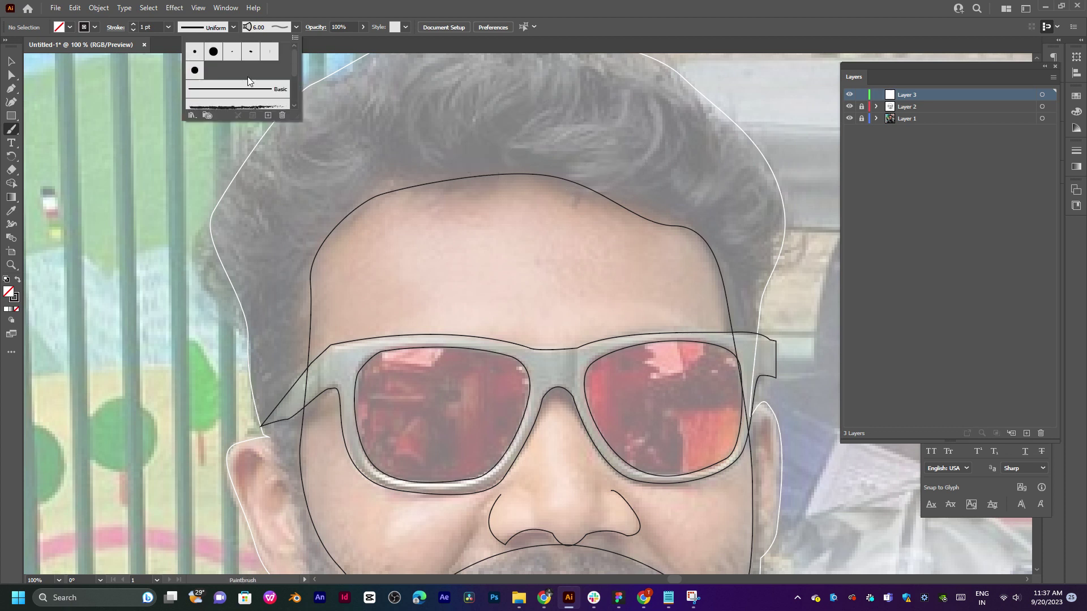
left_click(238, 89)
scroll(238, 79, "down", 3)
scroll(230, 62, "up", 3)
left_click(213, 52)
mouse_move(390, 114)
left_mouse_down()
mouse_move(374, 141)
mouse_move(370, 188)
left_mouse_up()
key("ctrl+z")
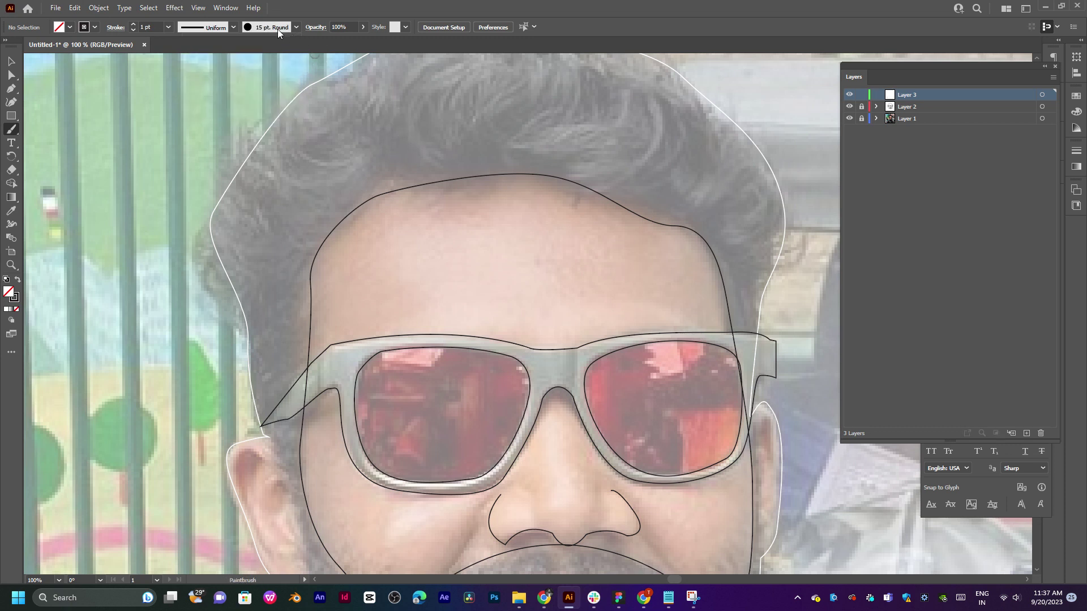
Set the brush definition to 5 pt. Round, test it with strokes over the left side of the hair, and undo them.
left_click(280, 29)
left_click(198, 52)
left_click_drag(334, 135, 301, 198)
key("ctrl+z")
left_click_drag(343, 121, 329, 194)
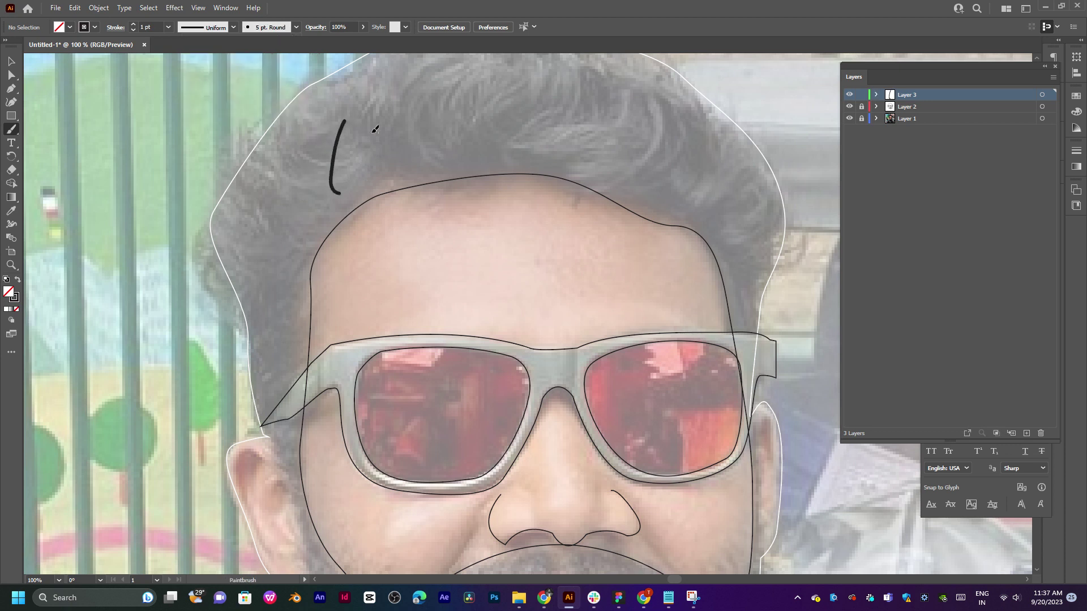
key("ctrl+z")
Apply the tapered elliptical width profile to the stroke, test it with one stroke on the hair, and undo the stroke.
left_click(185, 28)
left_click(196, 62)
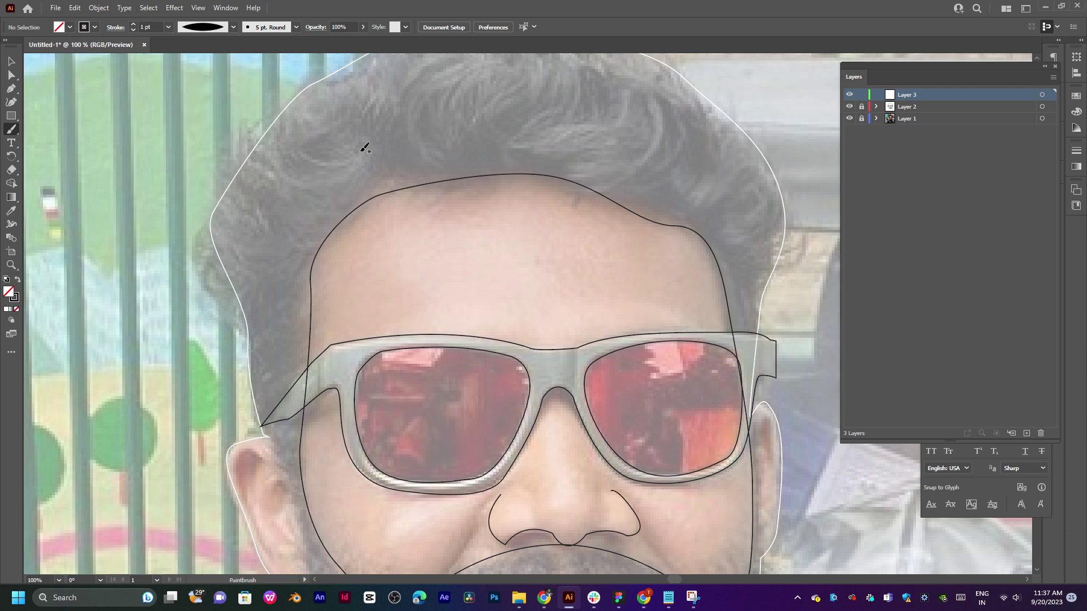
mouse_move(358, 136)
left_mouse_down()
mouse_move(343, 199)
mouse_move(374, 180)
left_mouse_up()
key("ctrl+z")
key("ctrl+z")
Try to switch the brush definition to Basic, test it with a short stroke on the left of the hair, and undo the stroke.
left_click(272, 29)
left_click(239, 86)
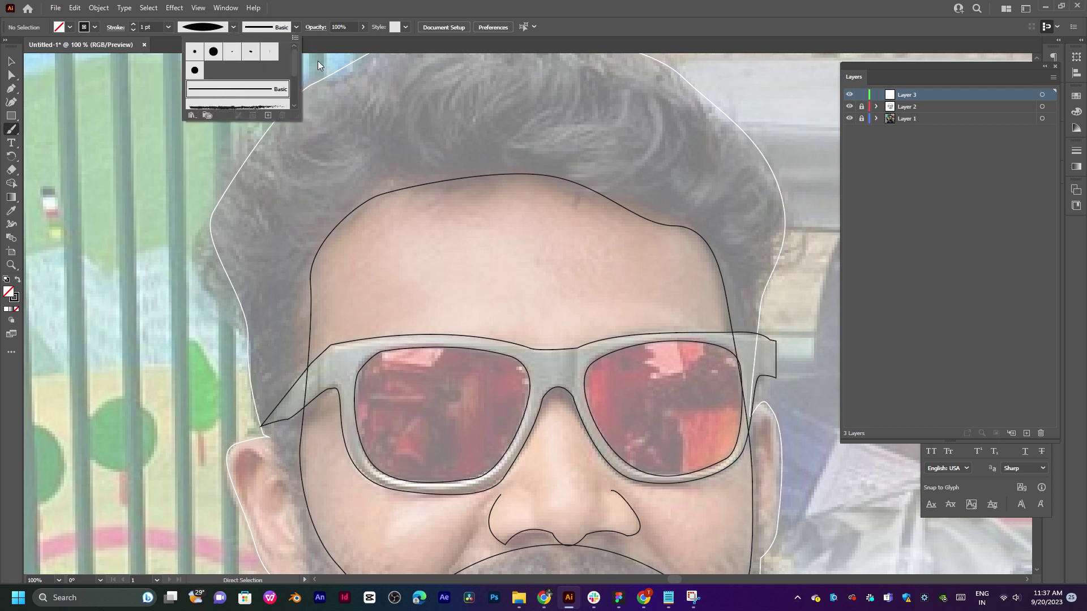
left_click(342, 81)
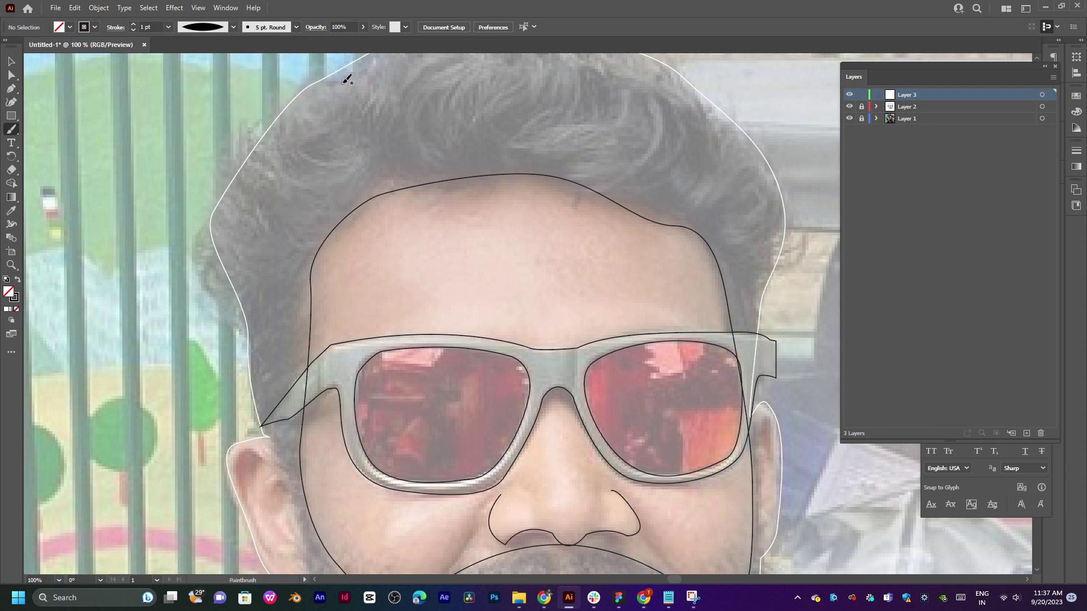
left_click(275, 28)
left_click(232, 90)
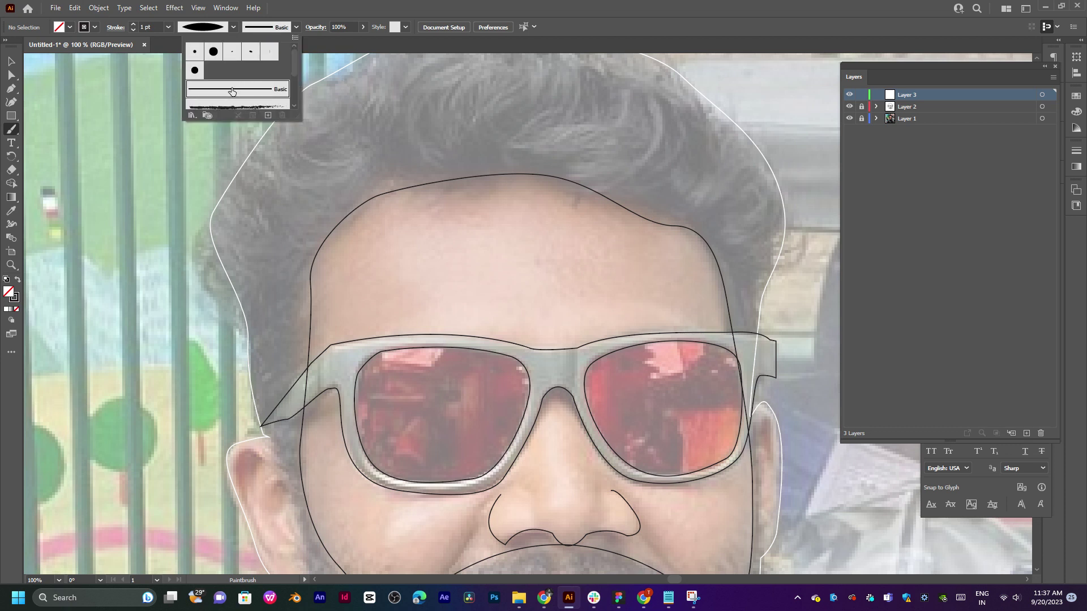
left_click(351, 93)
left_click_drag(350, 100, 329, 161)
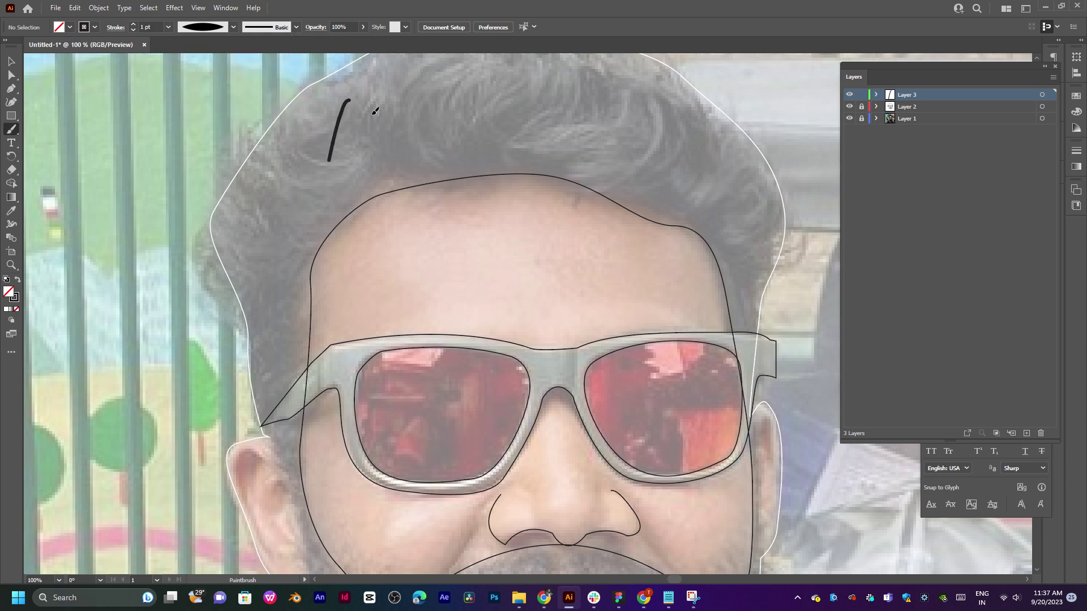
key("ctrl+z")
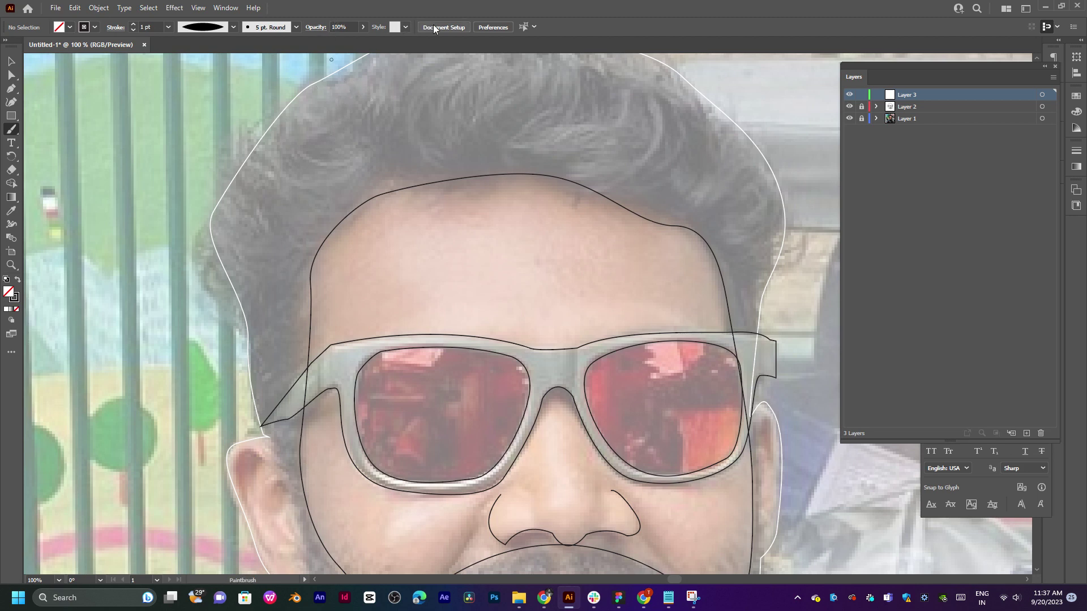
Reset all Illustrator preferences and restart the program to apply the reset.
left_click(493, 27)
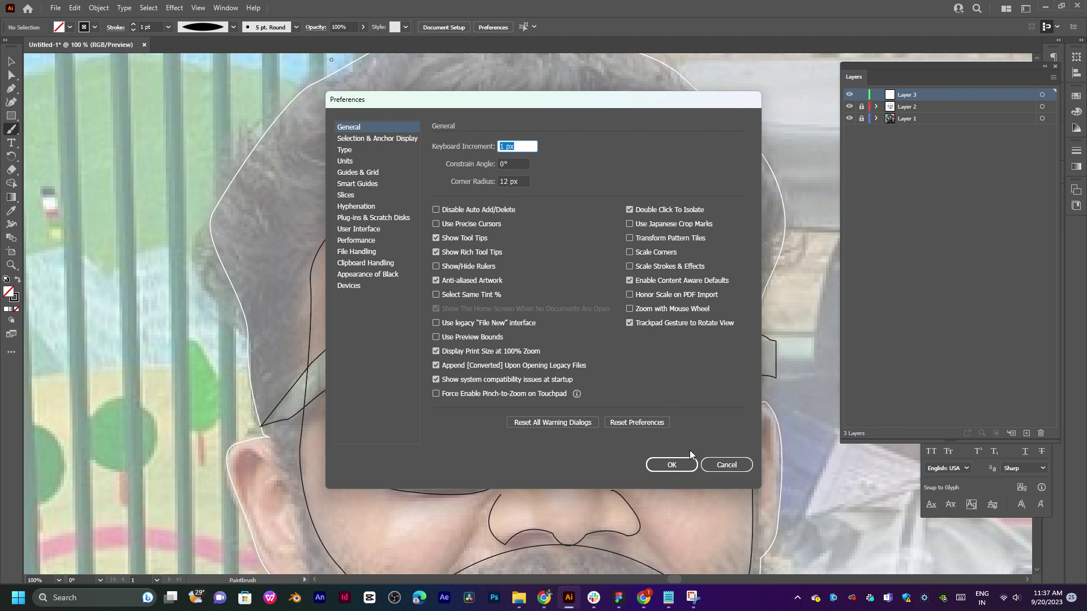
left_click(637, 422)
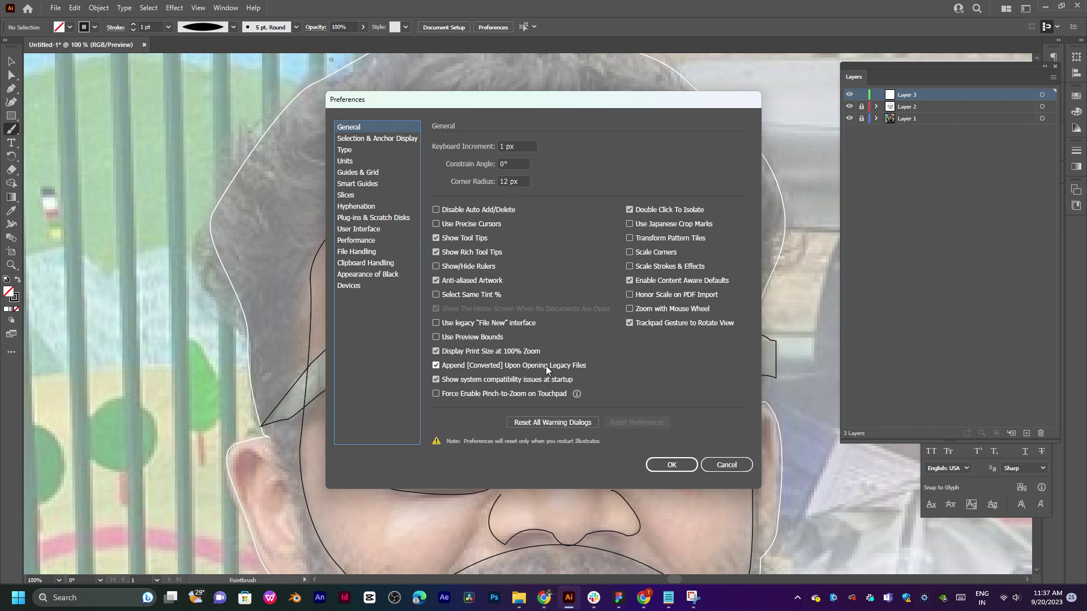
left_click(669, 466)
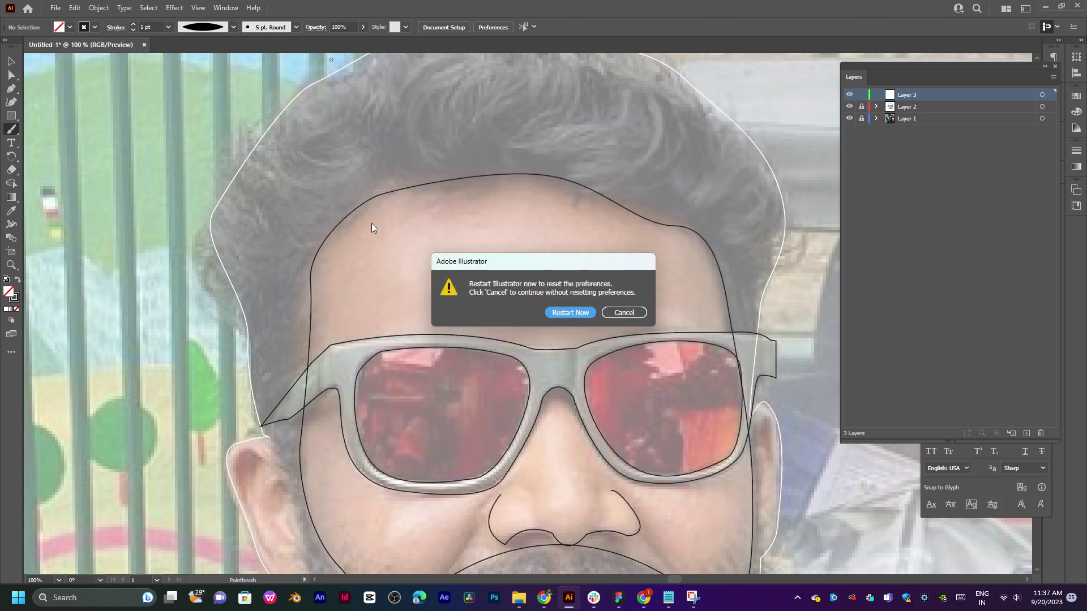
left_click(571, 313)
Save the document before the restart as Untitled-1 in the personal photo folder on New Volume (D:), in Illustrator 2020 AI format.
left_click(599, 313)
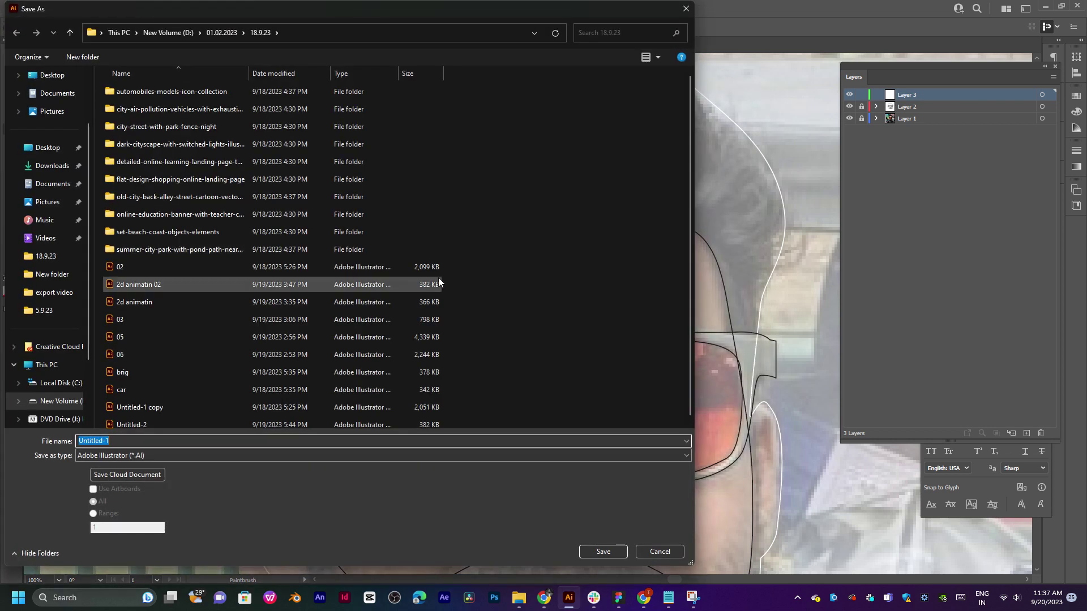
left_click(157, 32)
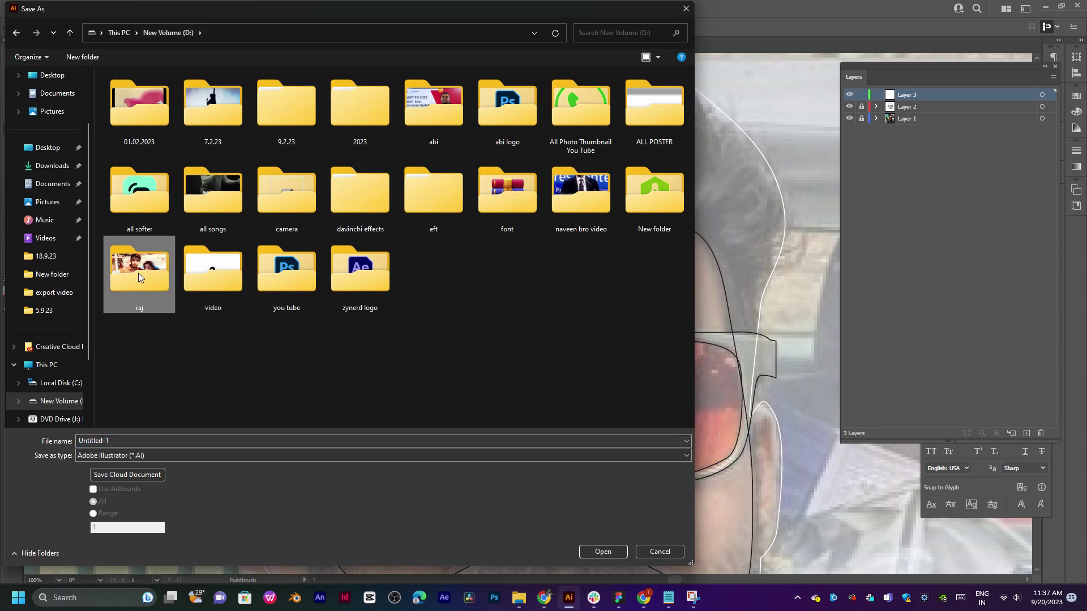
double_click(138, 273)
left_click(602, 551)
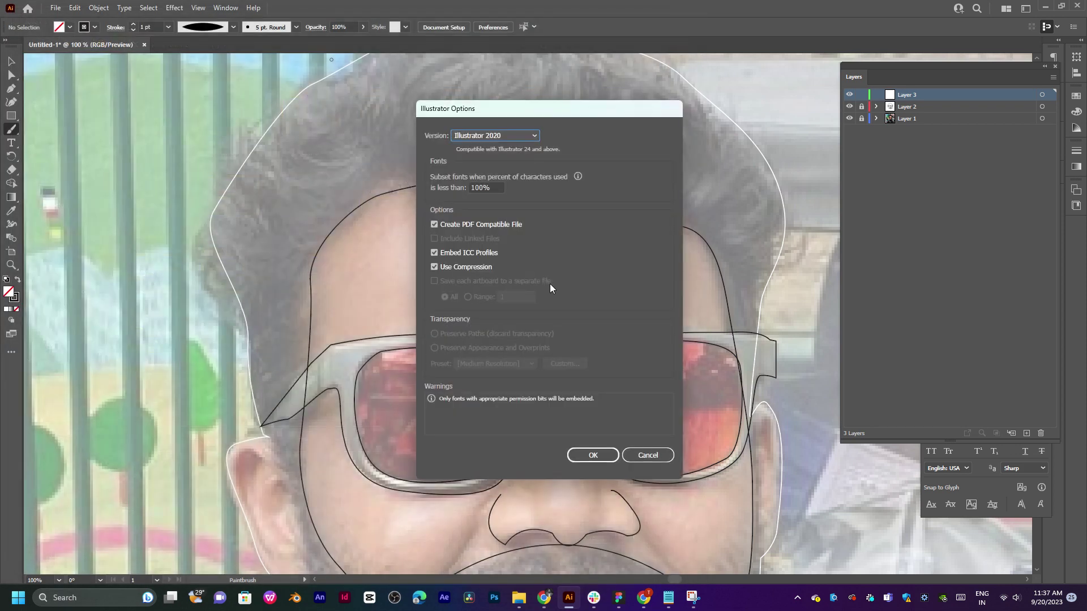
left_click(593, 455)
key("alt+Tab")
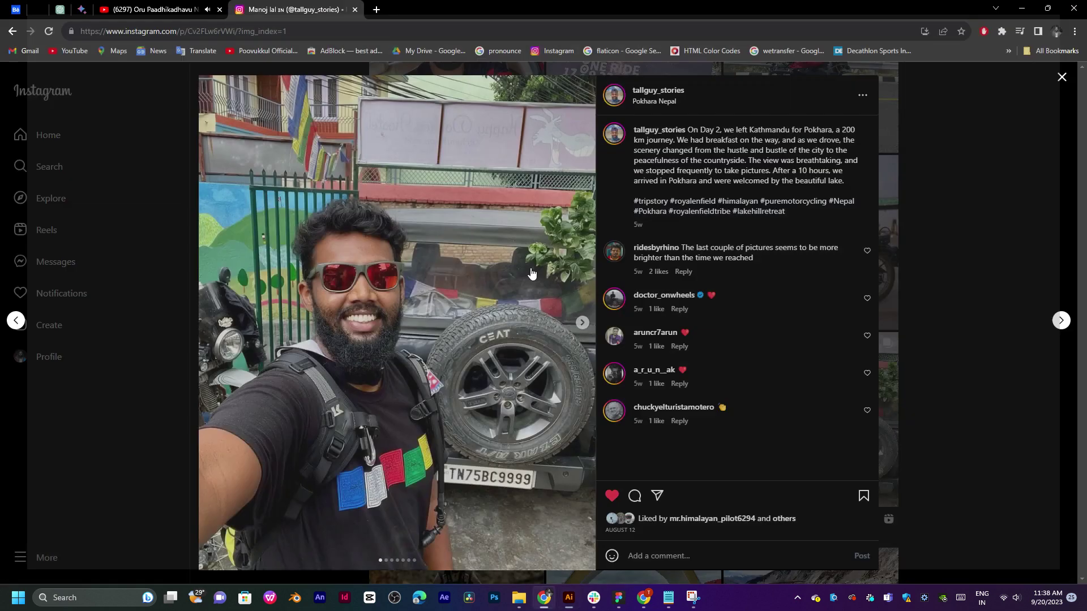